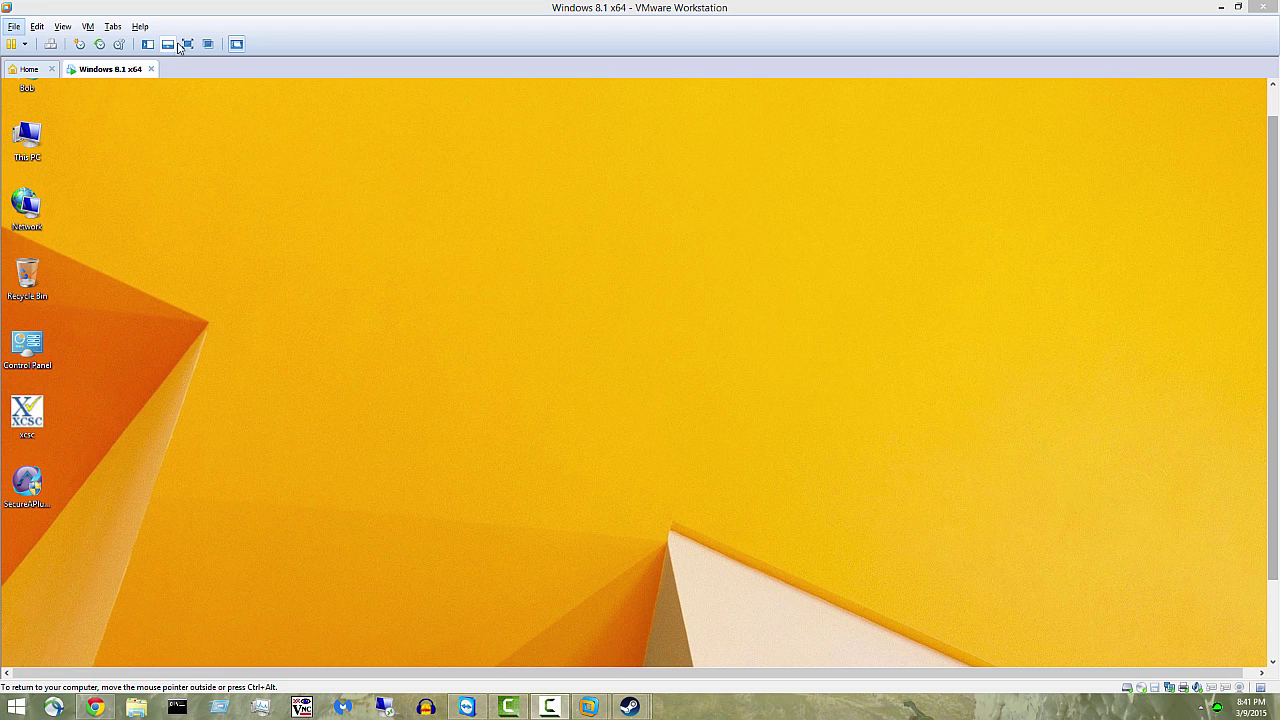
- Show the Windows 8.1 VM full-screen and select the SecureAPlusSetup desktop icon
{"action": "left_click", "coordinate": [186, 45]}
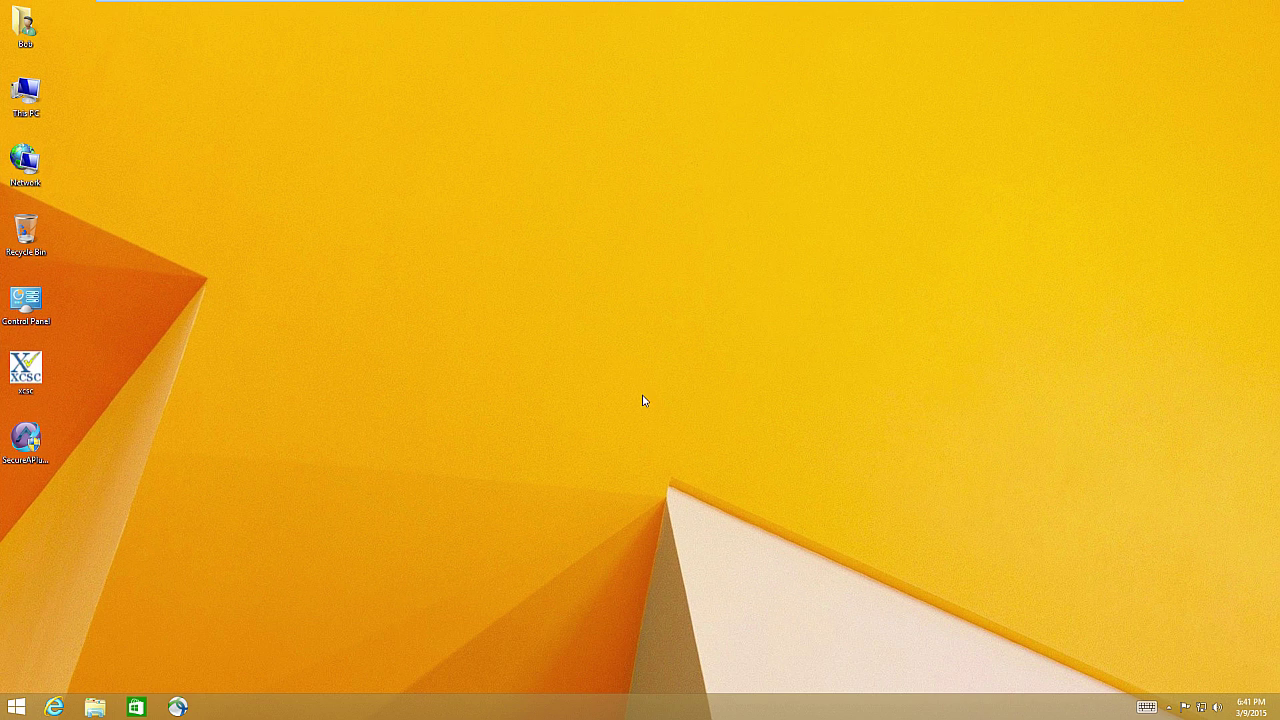
{"action": "left_click", "coordinate": [26, 440]}
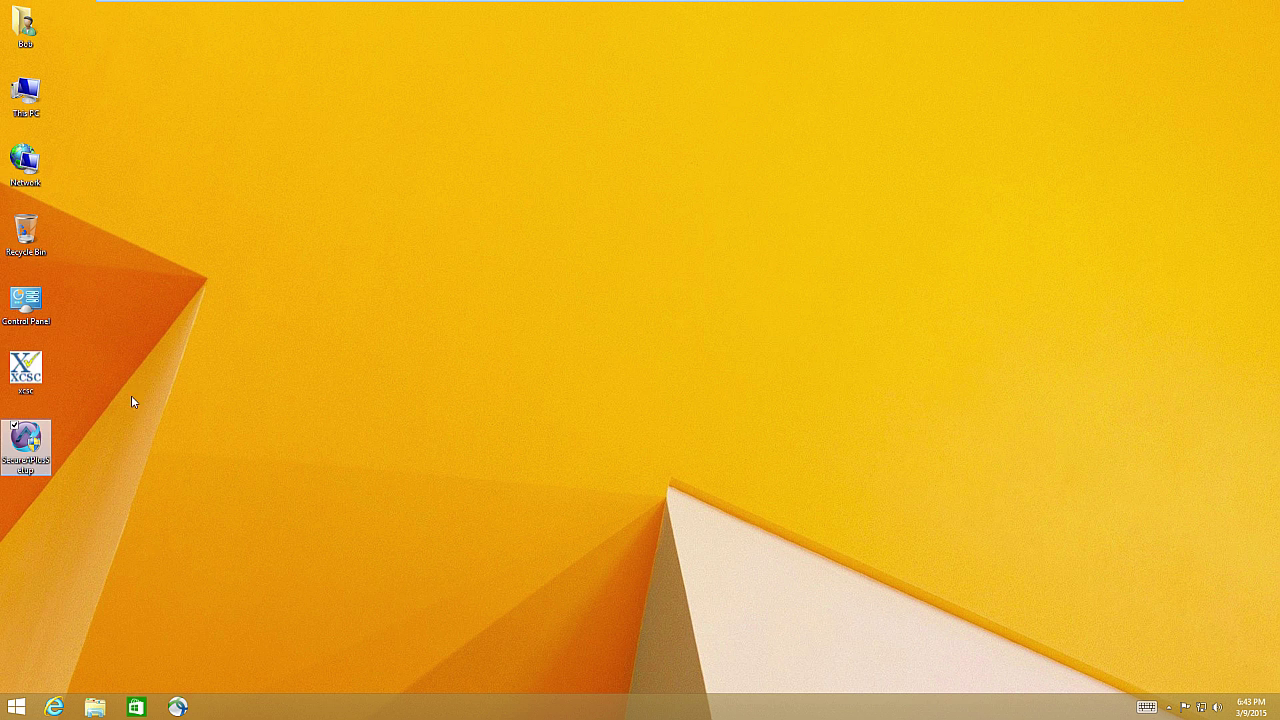
- Open Downloads from the user folder and compare the two AdbeRdr11010_en_US installer sizes
{"action": "double_click", "coordinate": [27, 30]}
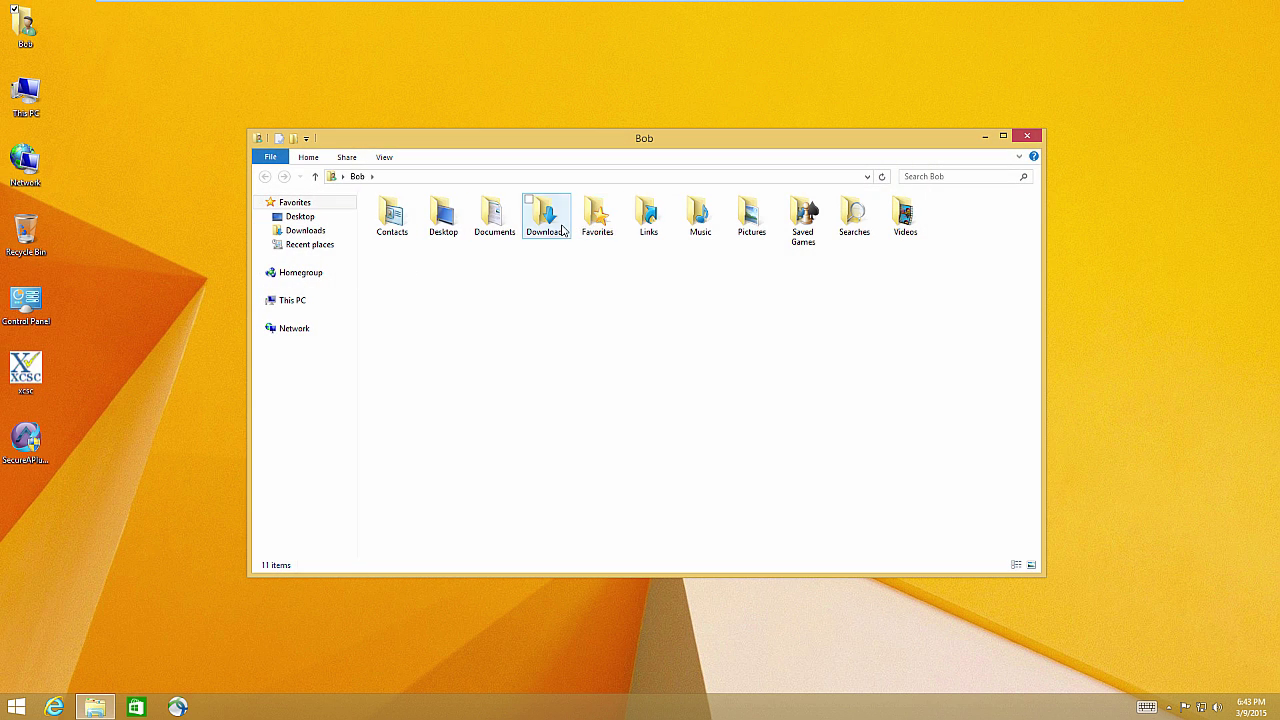
{"action": "double_click", "coordinate": [545, 215]}
{"action": "left_click", "coordinate": [435, 222]}
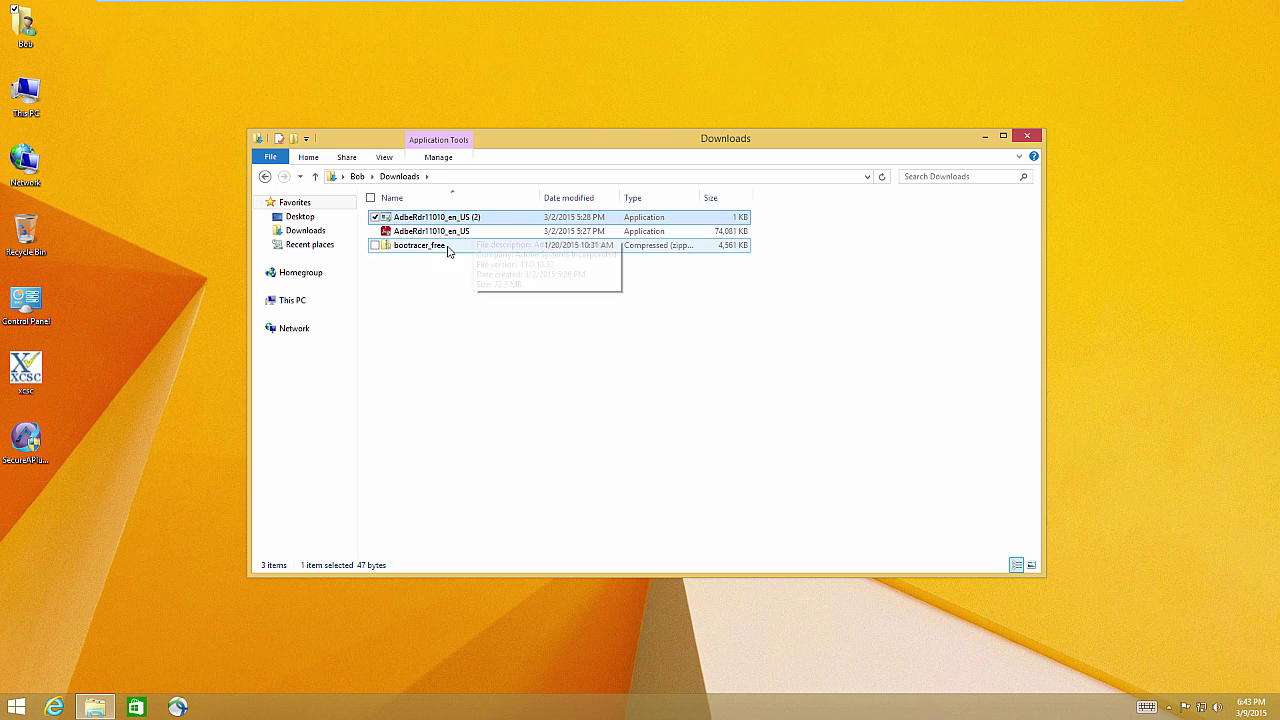
{"action": "left_click", "coordinate": [424, 234]}
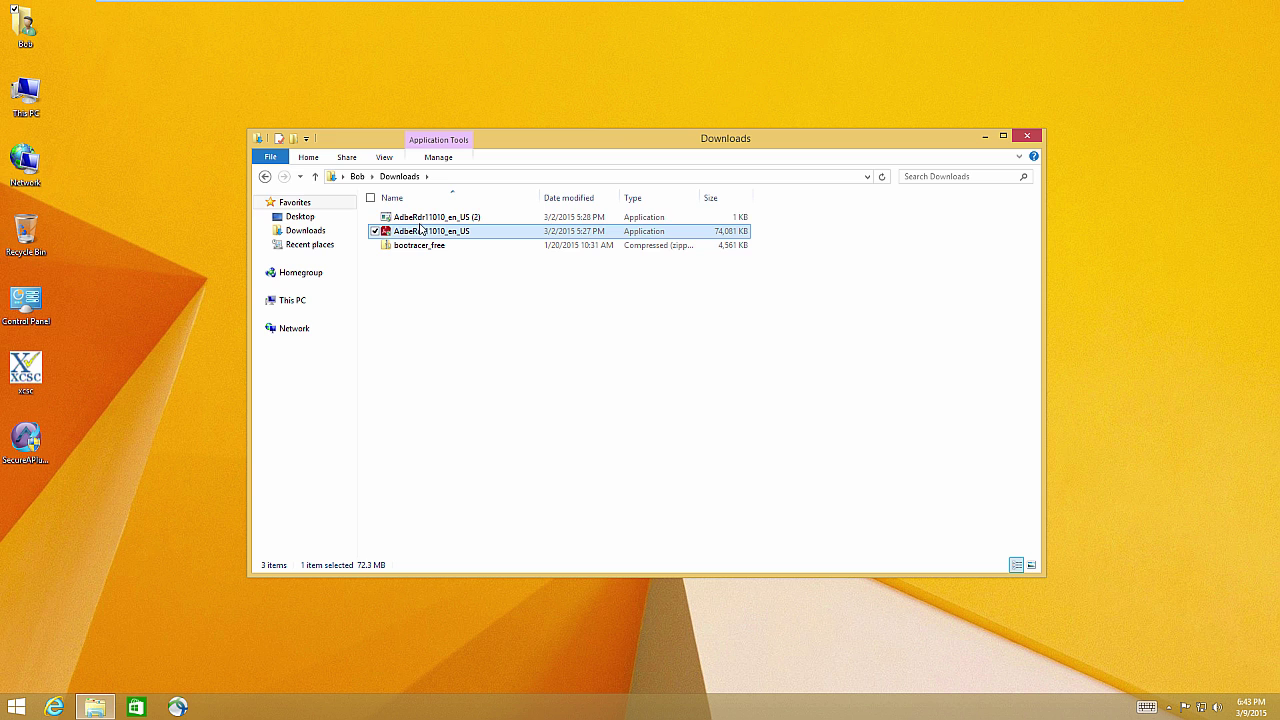
{"action": "left_click", "coordinate": [420, 219]}
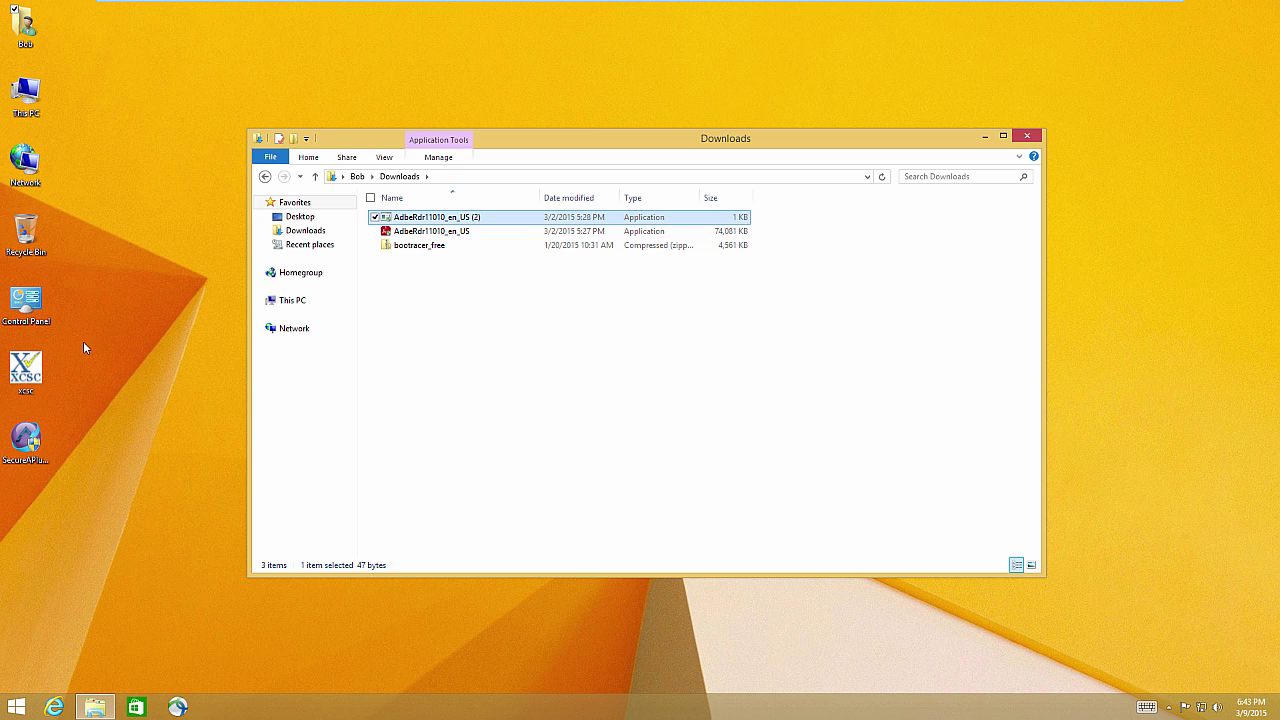
- Launch eXpress CheckSum Calculator and compute CRC32, MD5 and SHA-1 for AdbeRdr11010_en_US (2)
{"action": "double_click", "coordinate": [30, 368]}
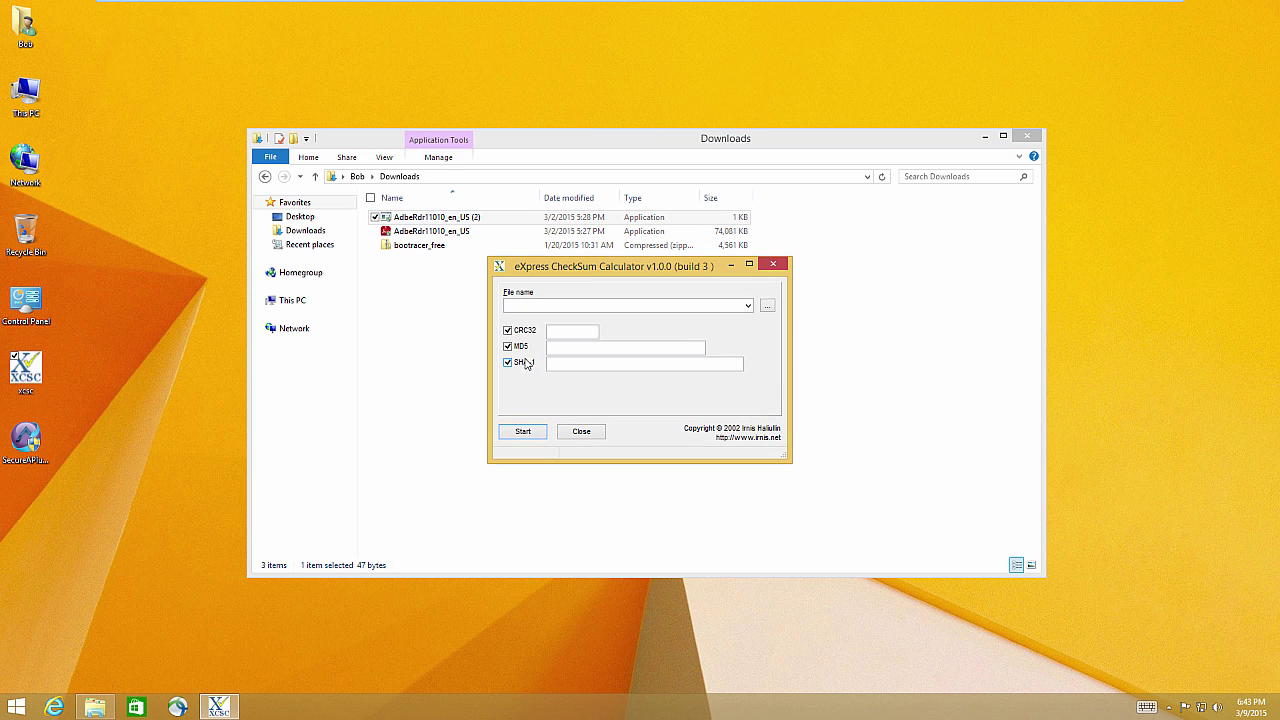
{"action": "left_click_drag", "start_coordinate": [570, 270], "coordinate": [466, 350]}
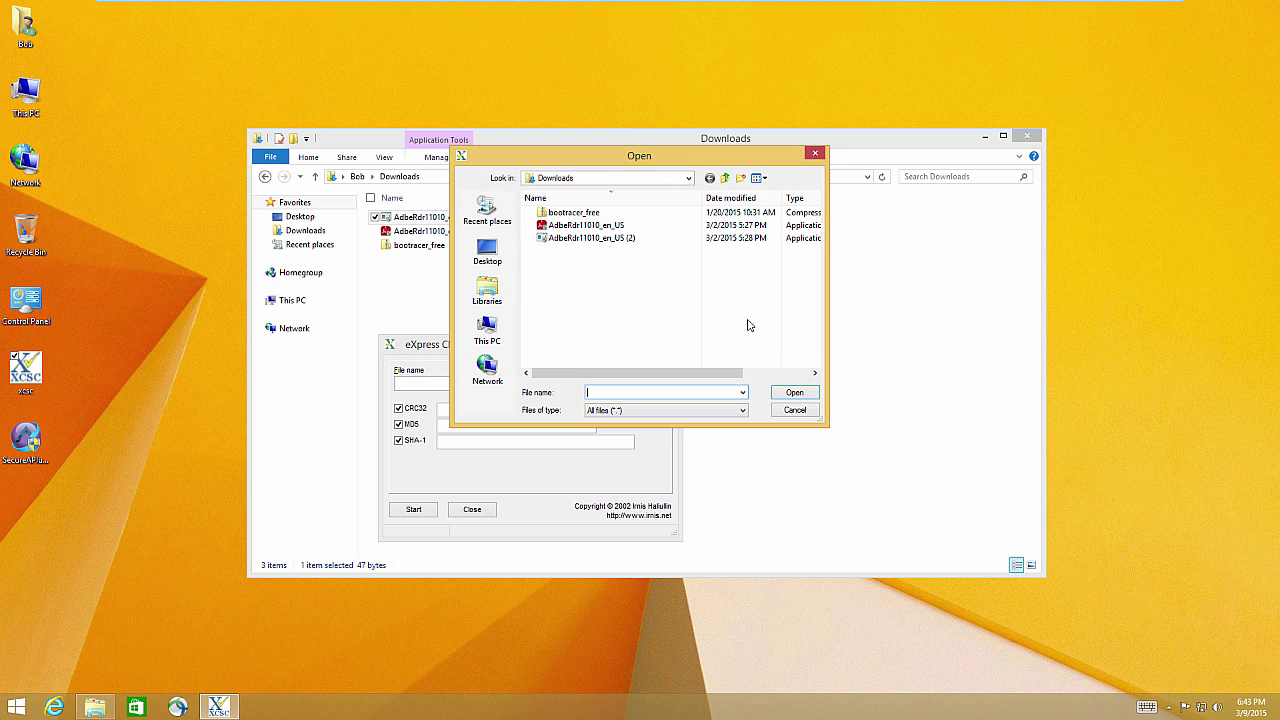
{"action": "left_click", "coordinate": [481, 262]}
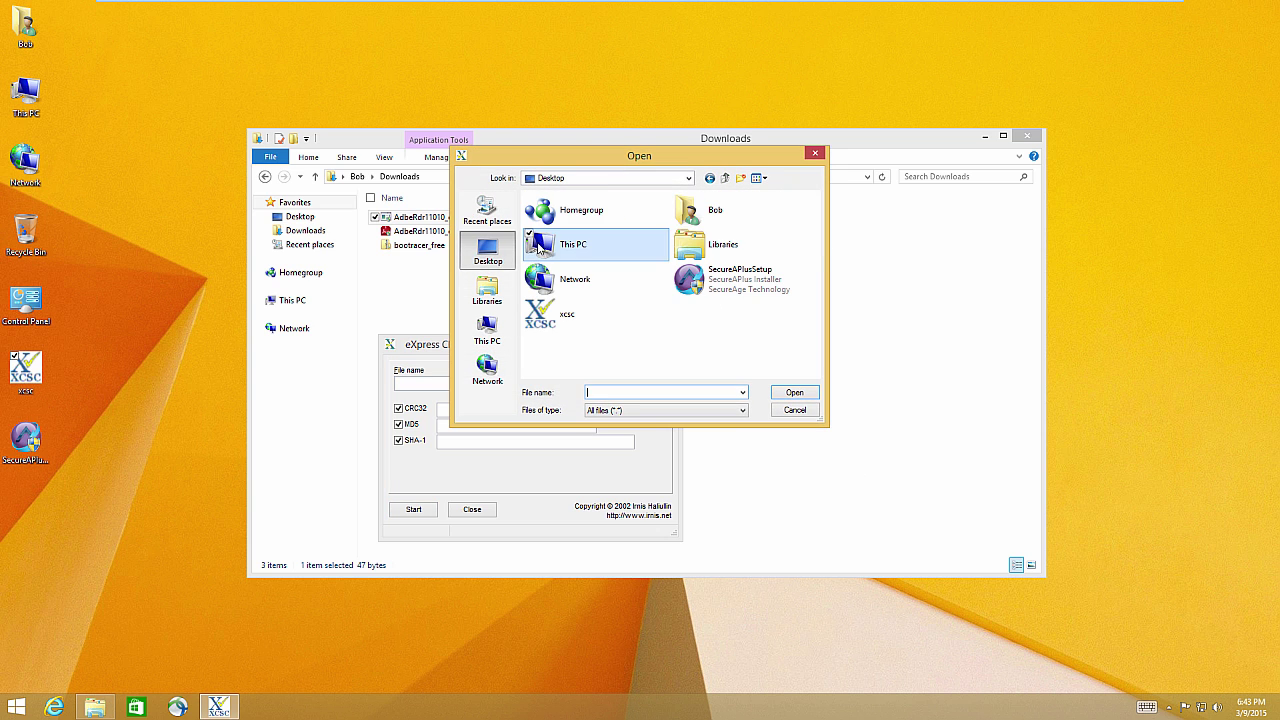
{"action": "double_click", "coordinate": [699, 226]}
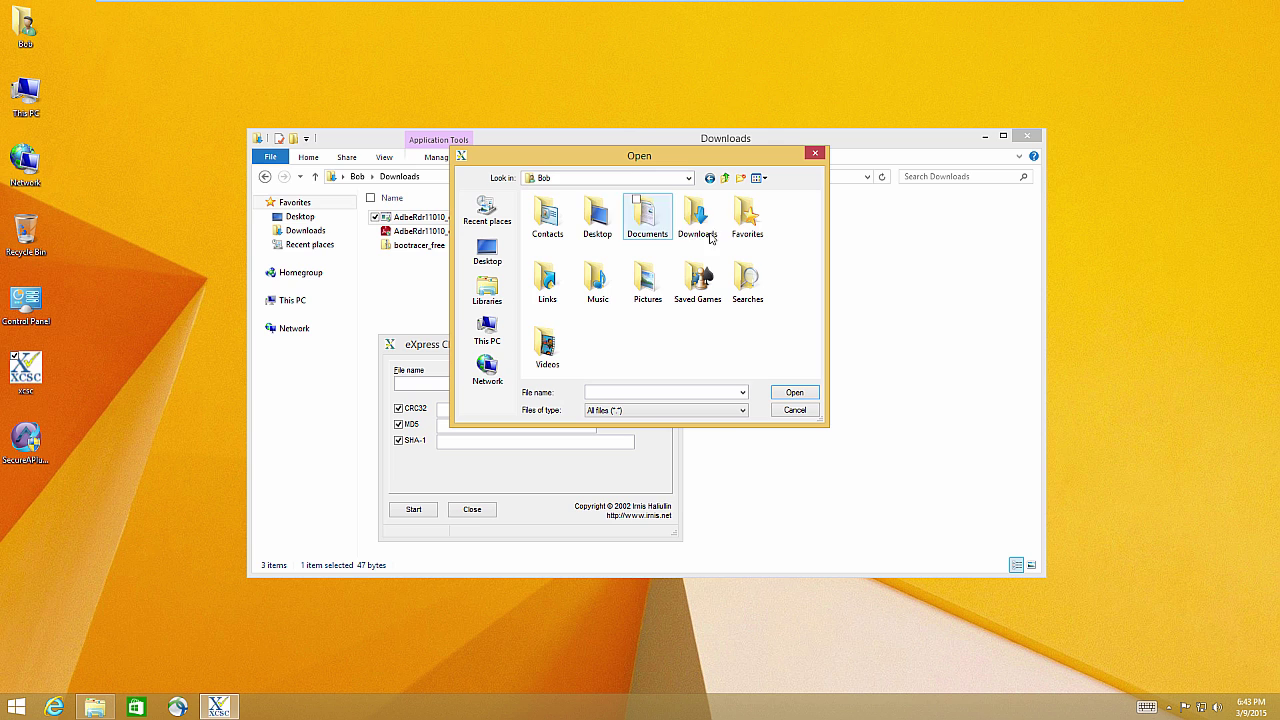
{"action": "double_click", "coordinate": [699, 220]}
{"action": "left_click", "coordinate": [580, 213]}
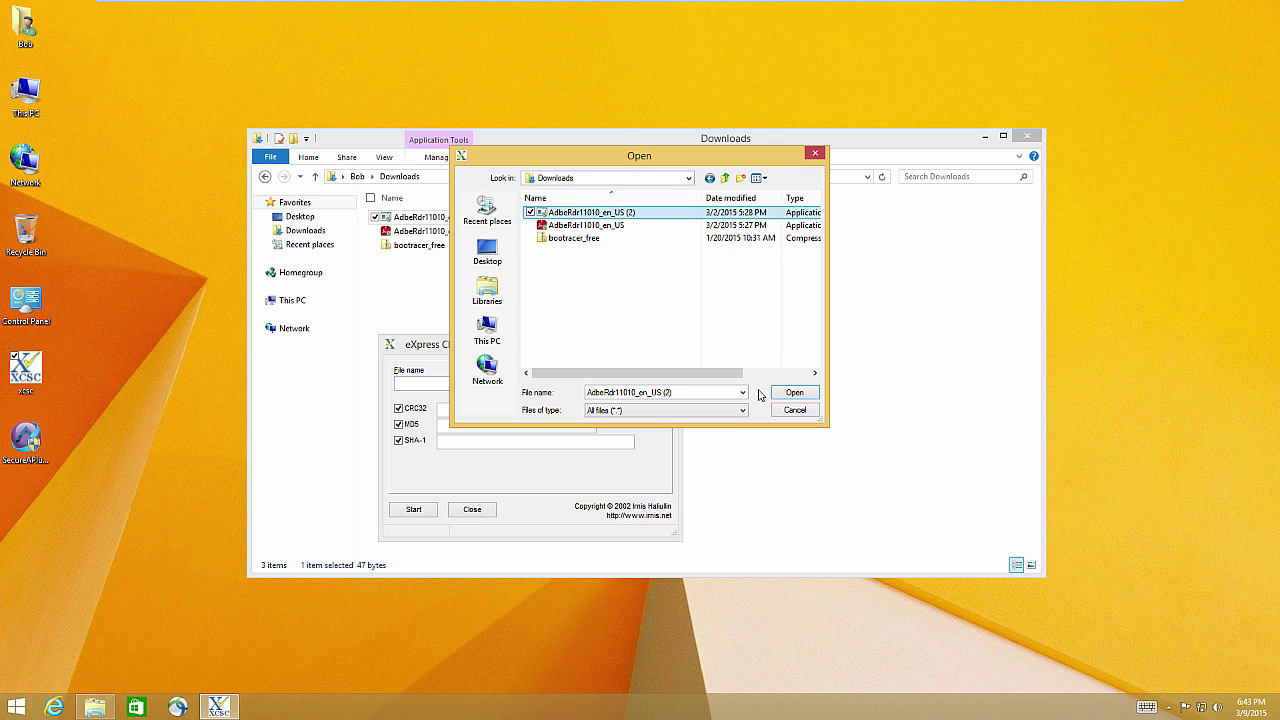
{"action": "left_click", "coordinate": [794, 392]}
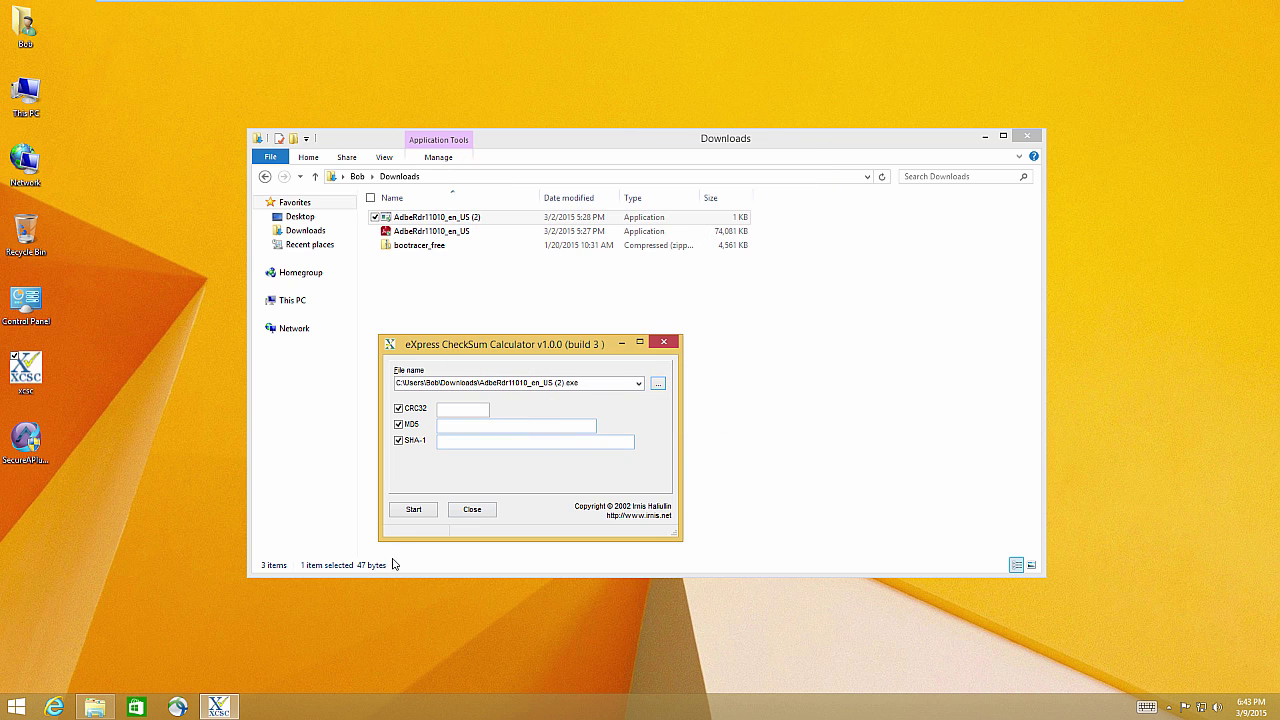
{"action": "left_click", "coordinate": [407, 511]}
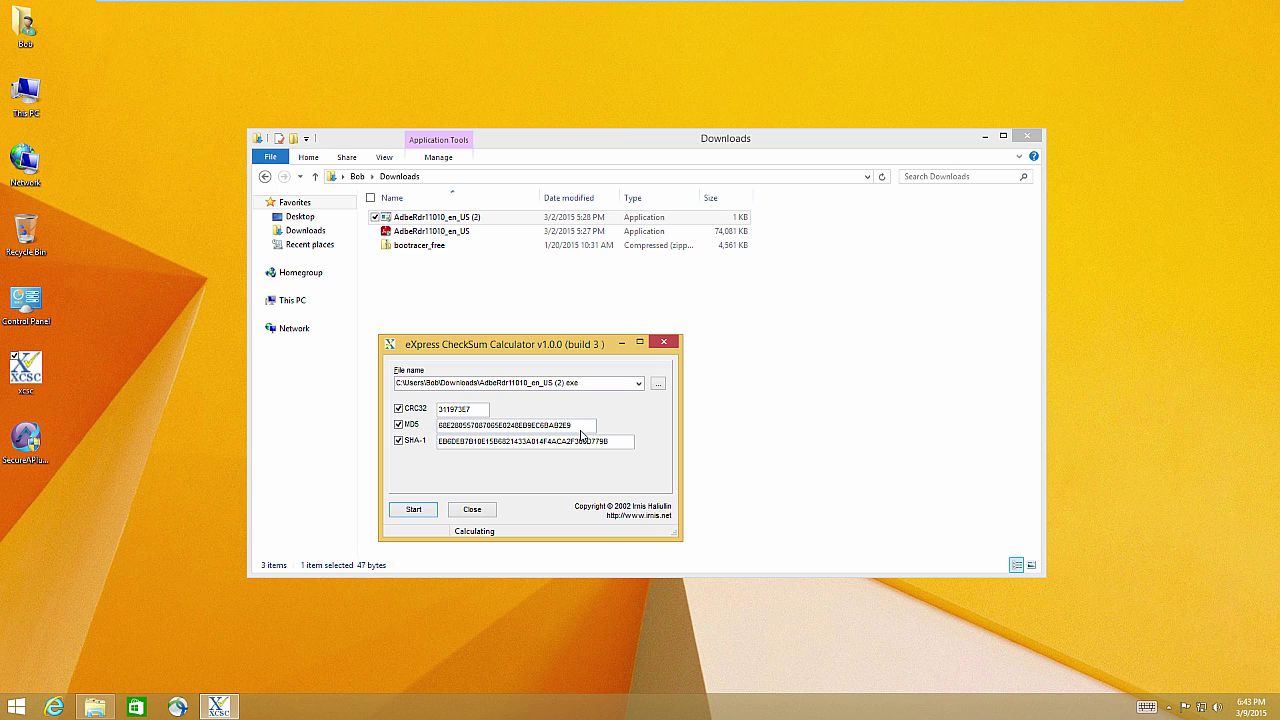
{"action": "left_click_drag", "start_coordinate": [576, 426], "coordinate": [388, 438]}
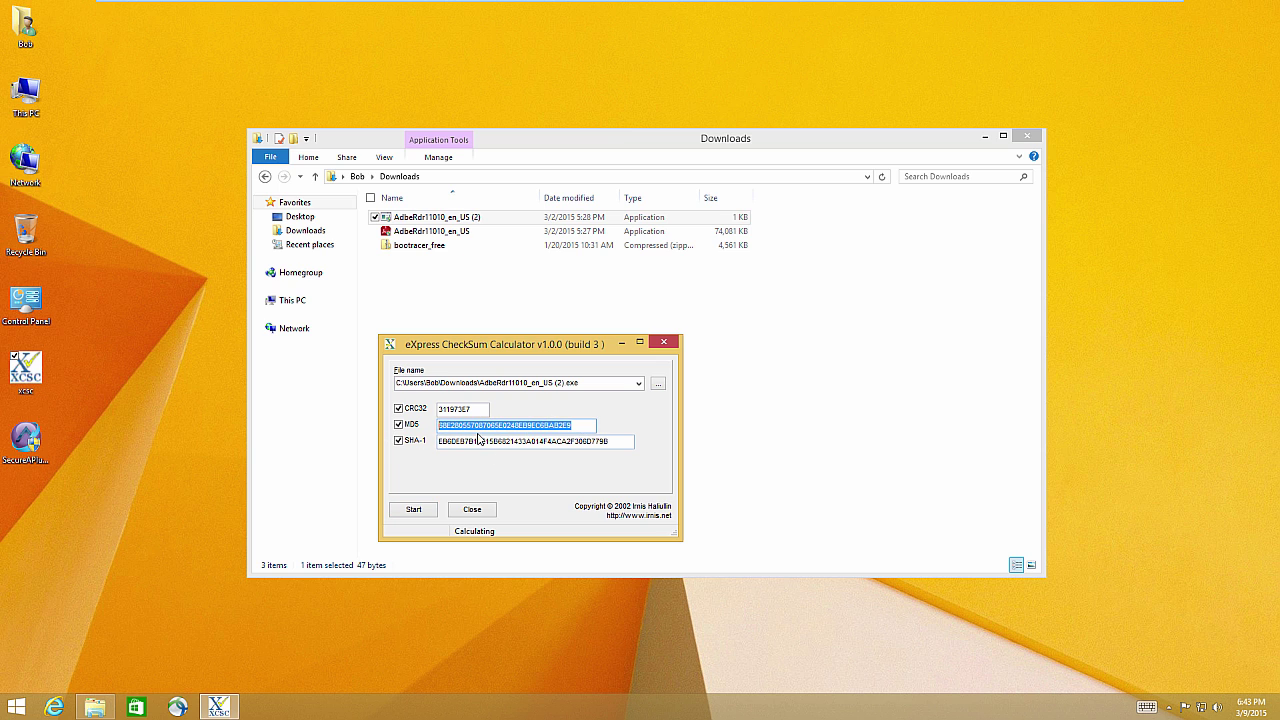
{"action": "left_click", "coordinate": [446, 442]}
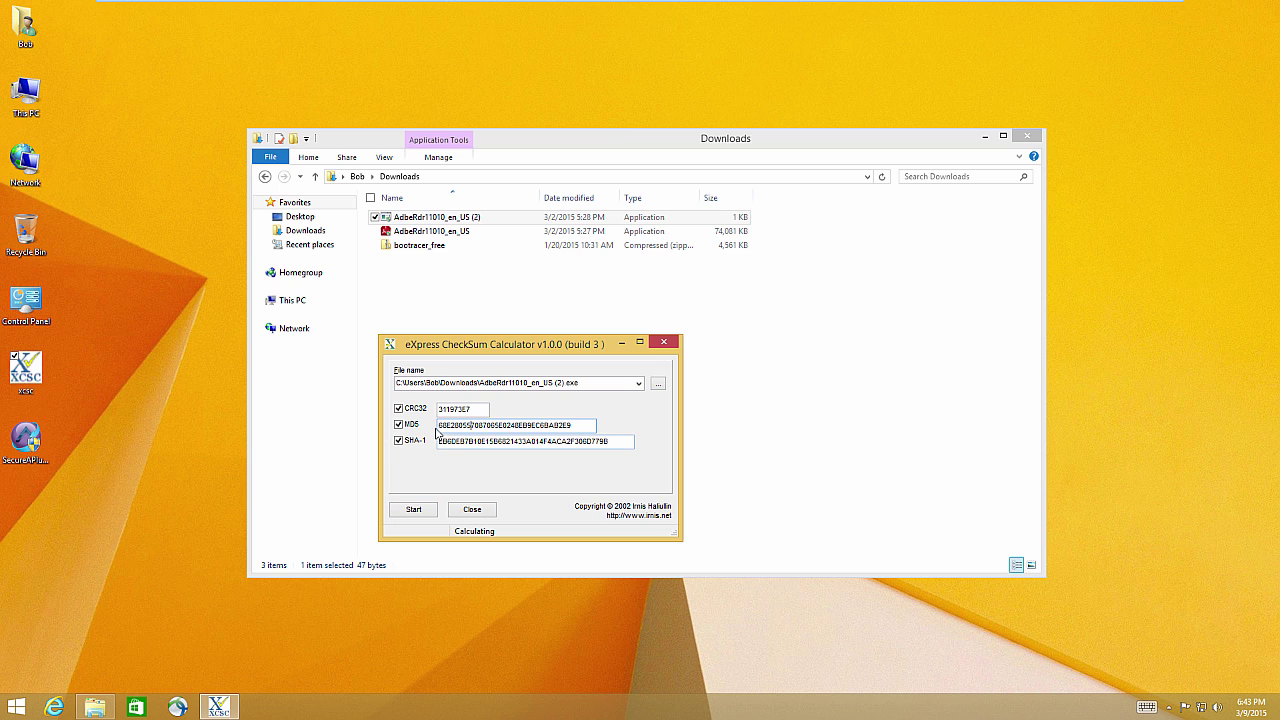
- Compute the checksums for the AdbeRdr11010_en_US installer as well, then return to Downloads
{"action": "left_click", "coordinate": [658, 384]}
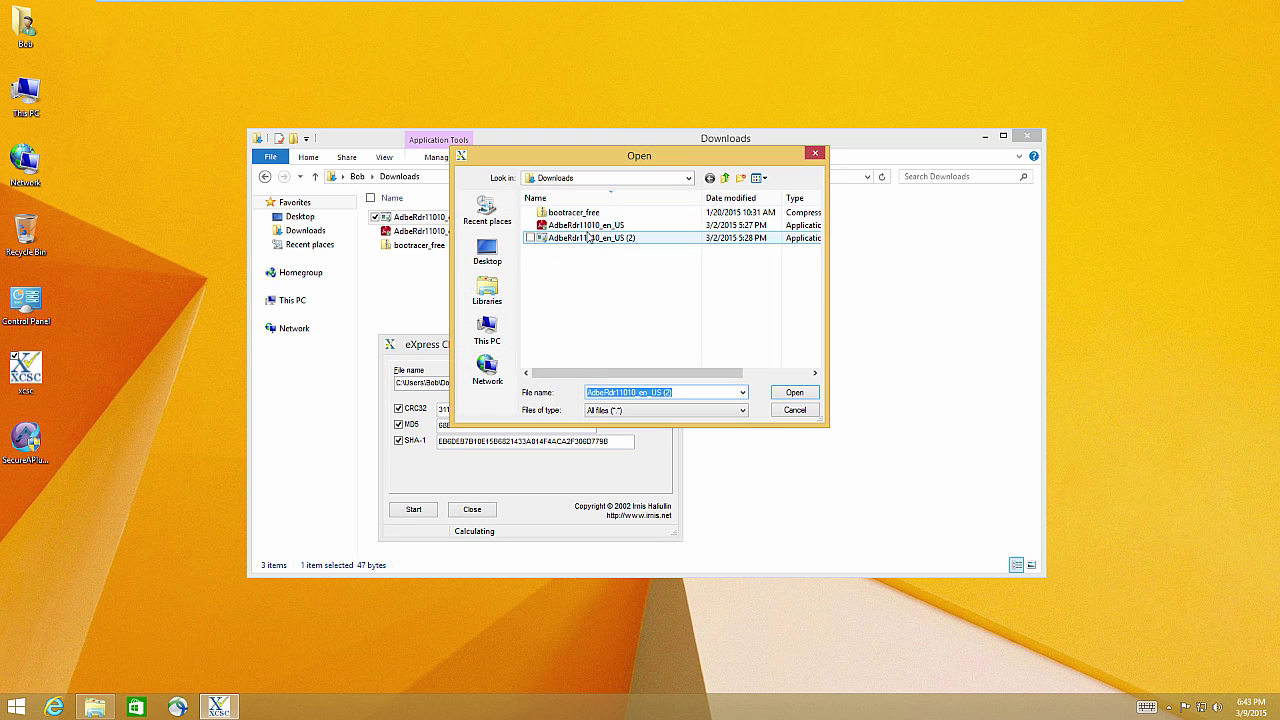
{"action": "left_click", "coordinate": [589, 237]}
{"action": "left_click", "coordinate": [585, 227]}
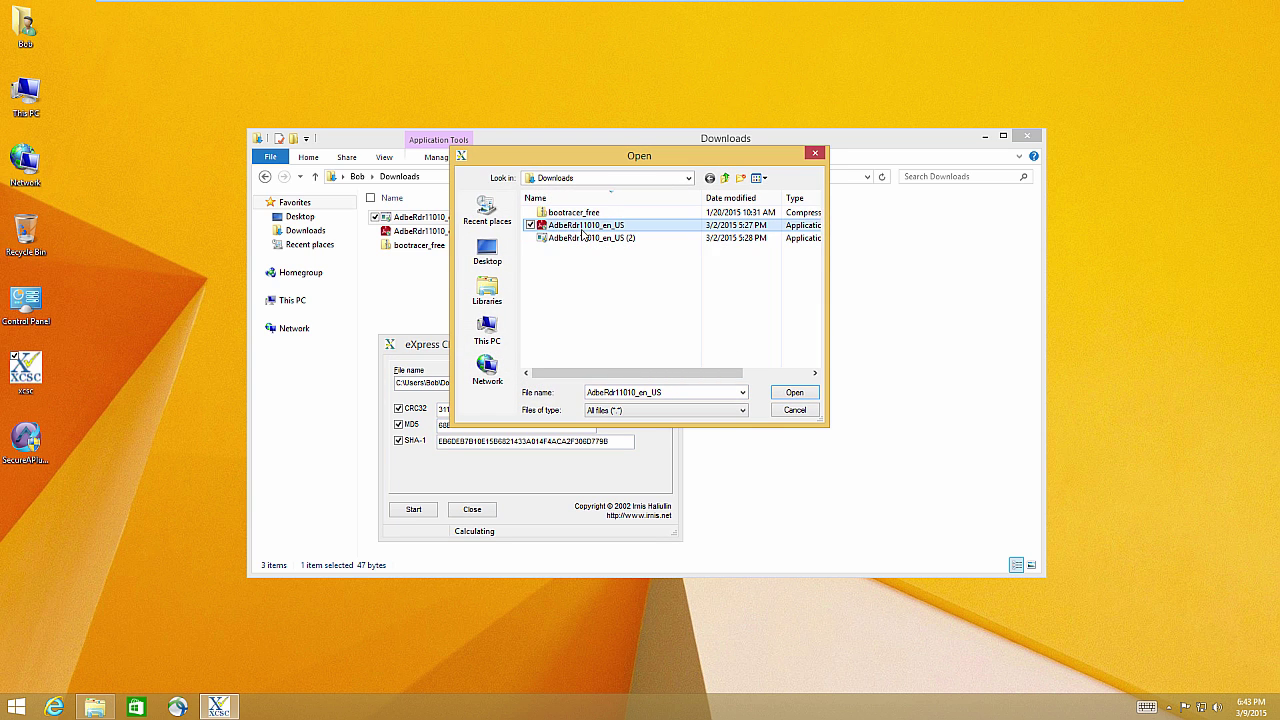
{"action": "left_click", "coordinate": [796, 393]}
{"action": "left_click", "coordinate": [413, 510]}
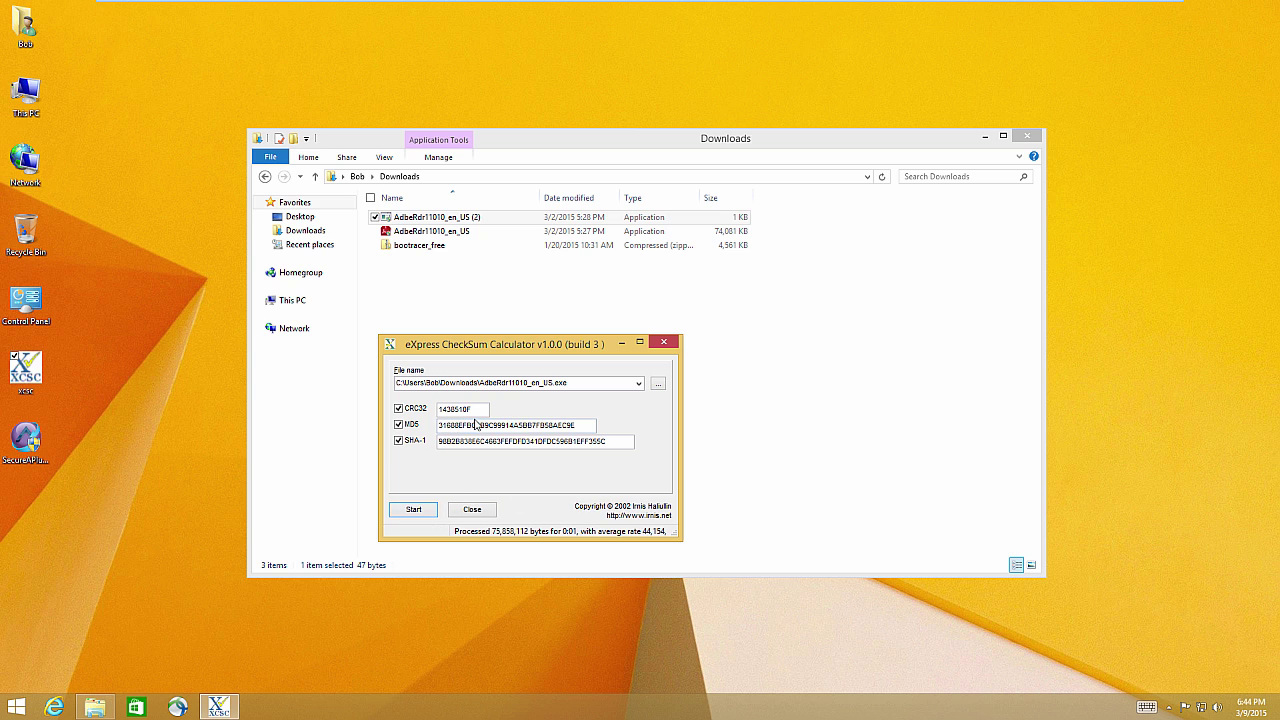
{"action": "left_click", "coordinate": [427, 220]}
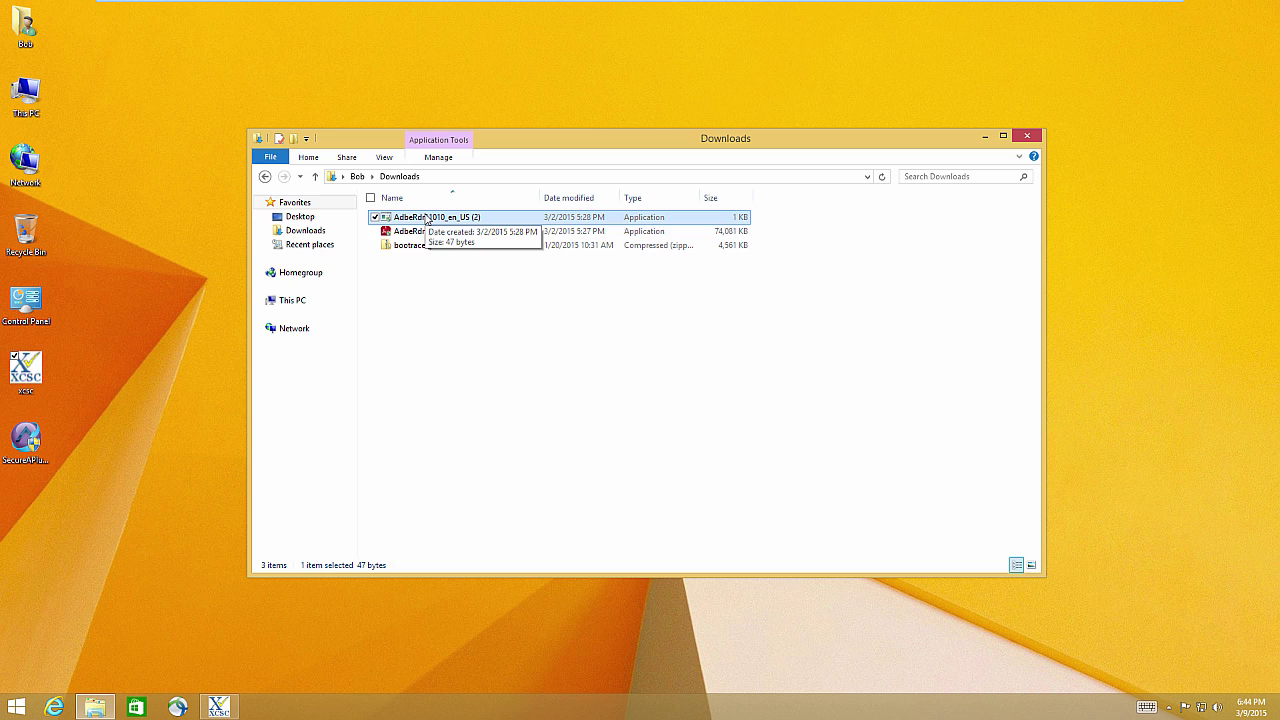
- Close Downloads and the checksum tool, then run SecureAPlusSetup as administrator, approving UAC
{"action": "left_click", "coordinate": [1026, 139]}
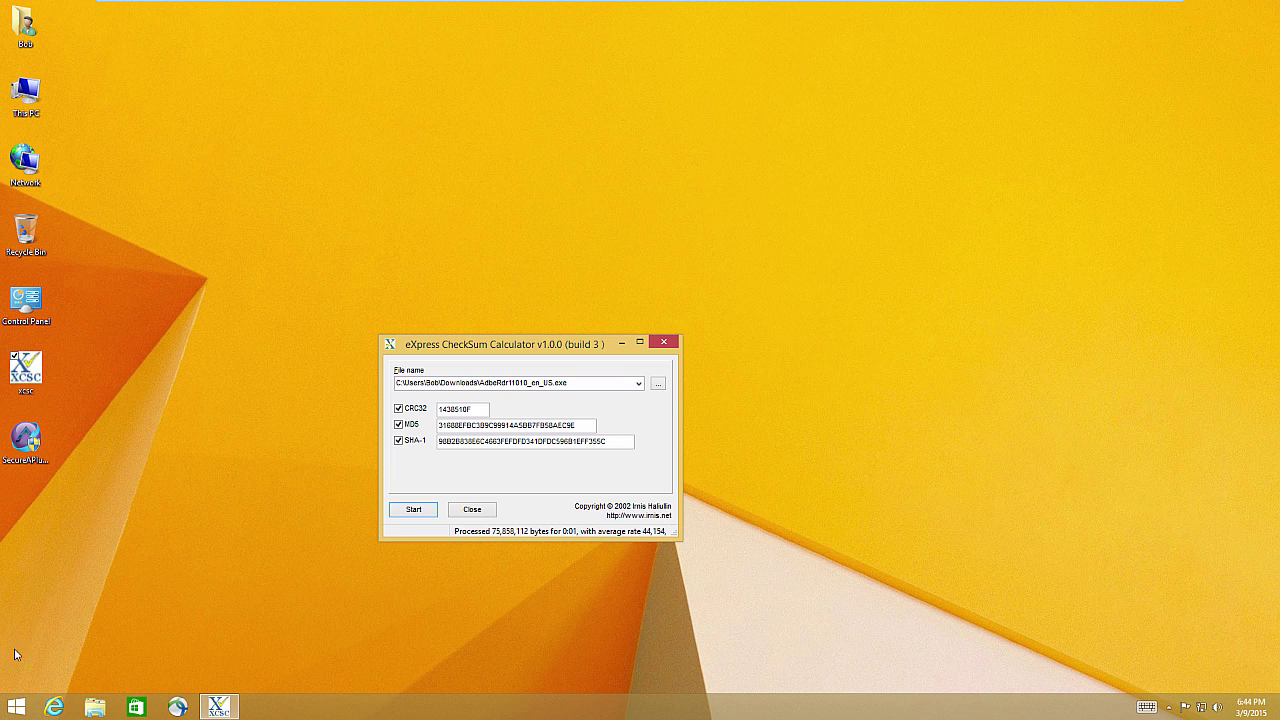
{"action": "left_click", "coordinate": [663, 342]}
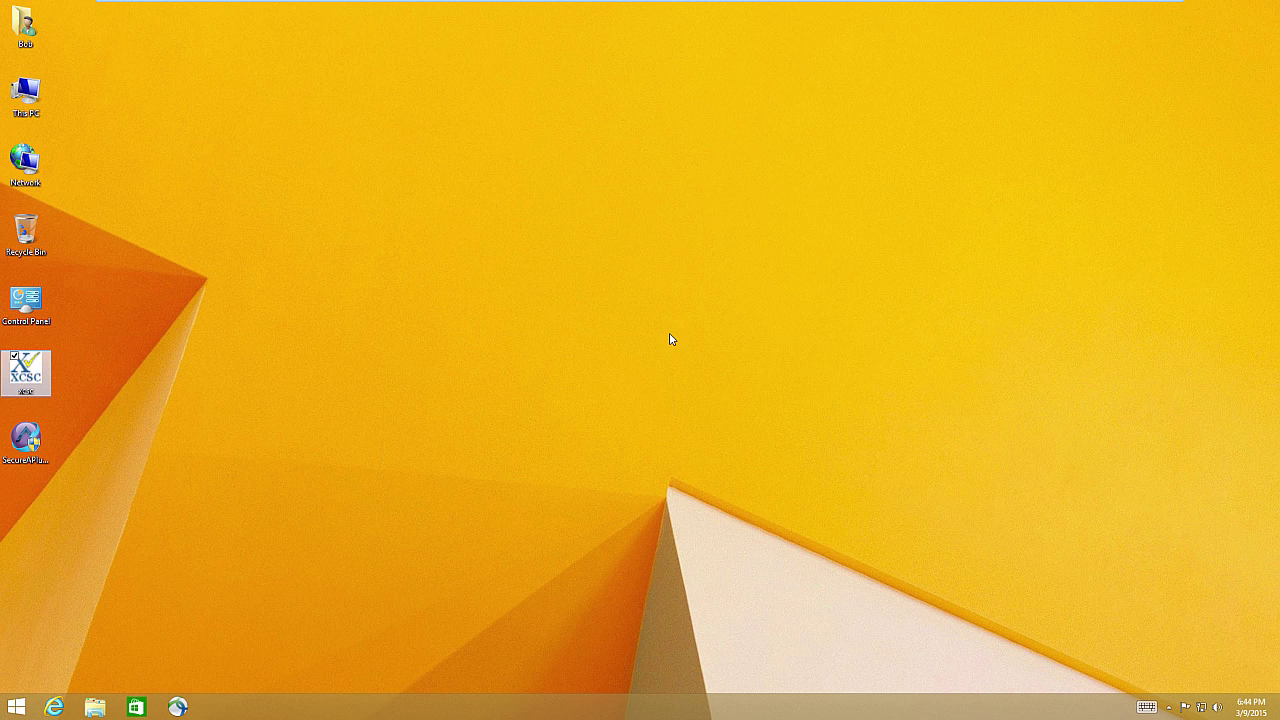
{"action": "left_click", "coordinate": [30, 440]}
{"action": "left_click_drag", "start_coordinate": [32, 440], "coordinate": [170, 232]}
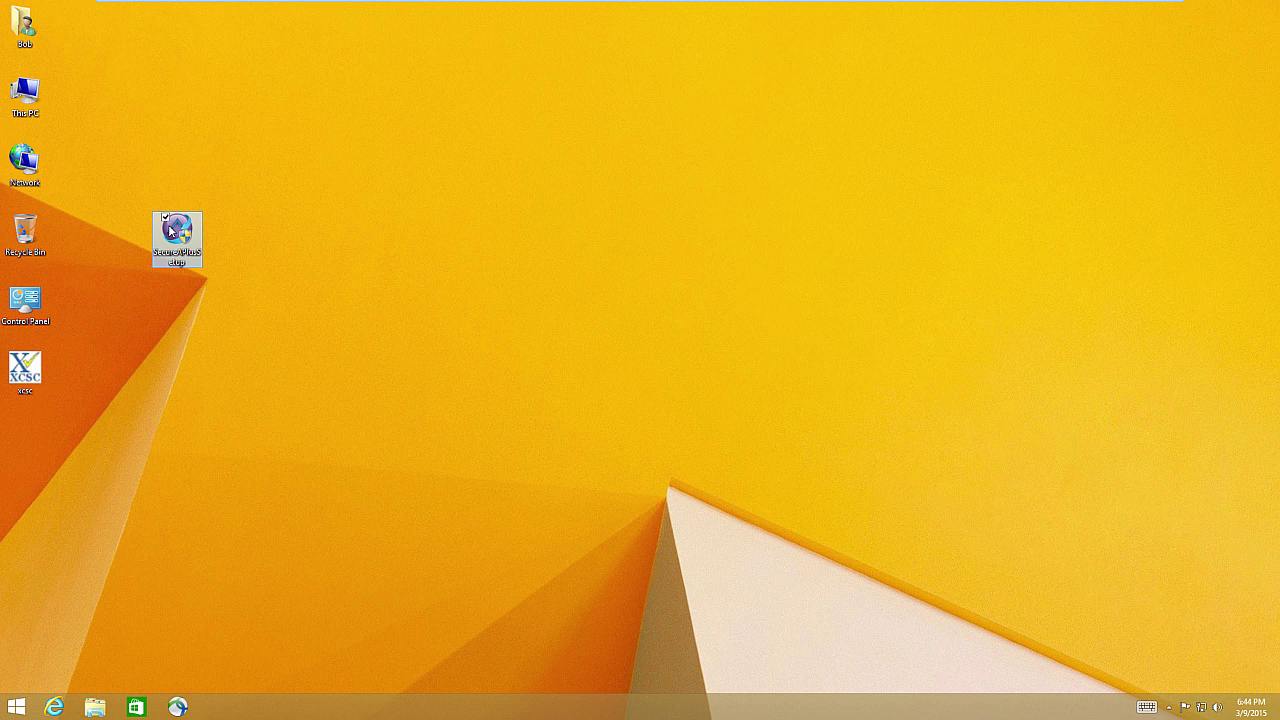
{"action": "right_click", "coordinate": [169, 232]}
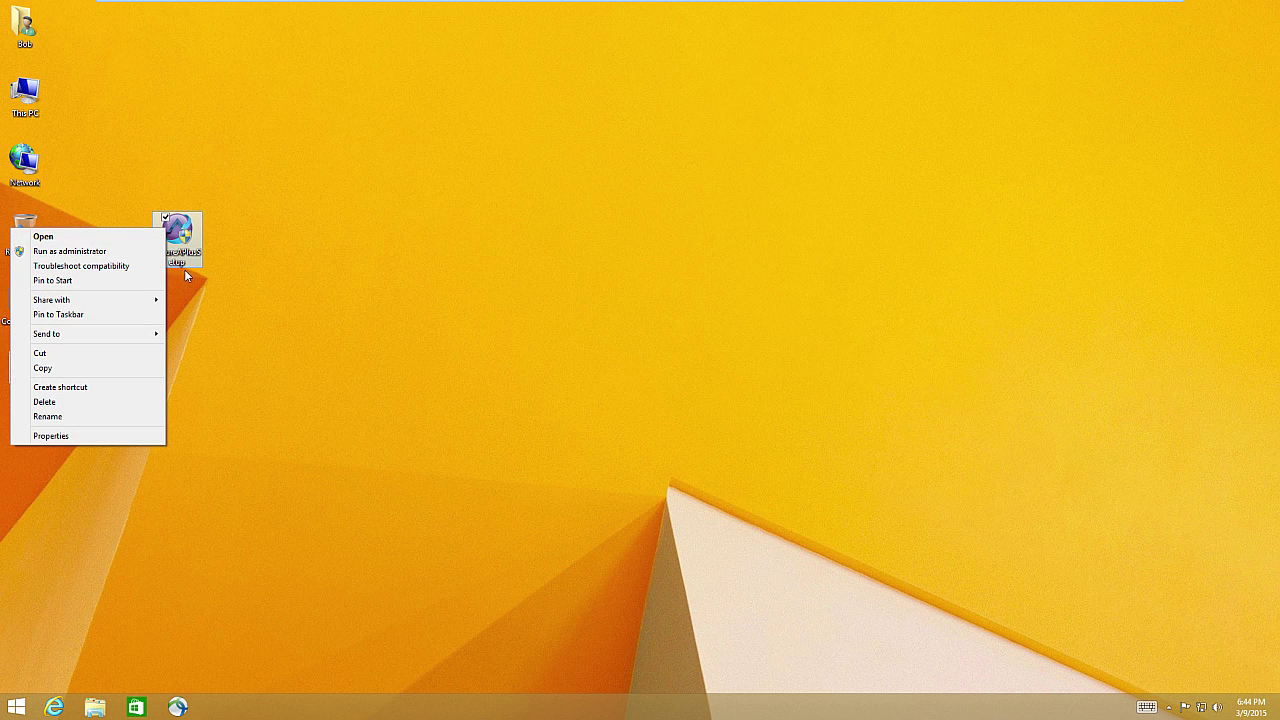
{"action": "left_click", "coordinate": [105, 252]}
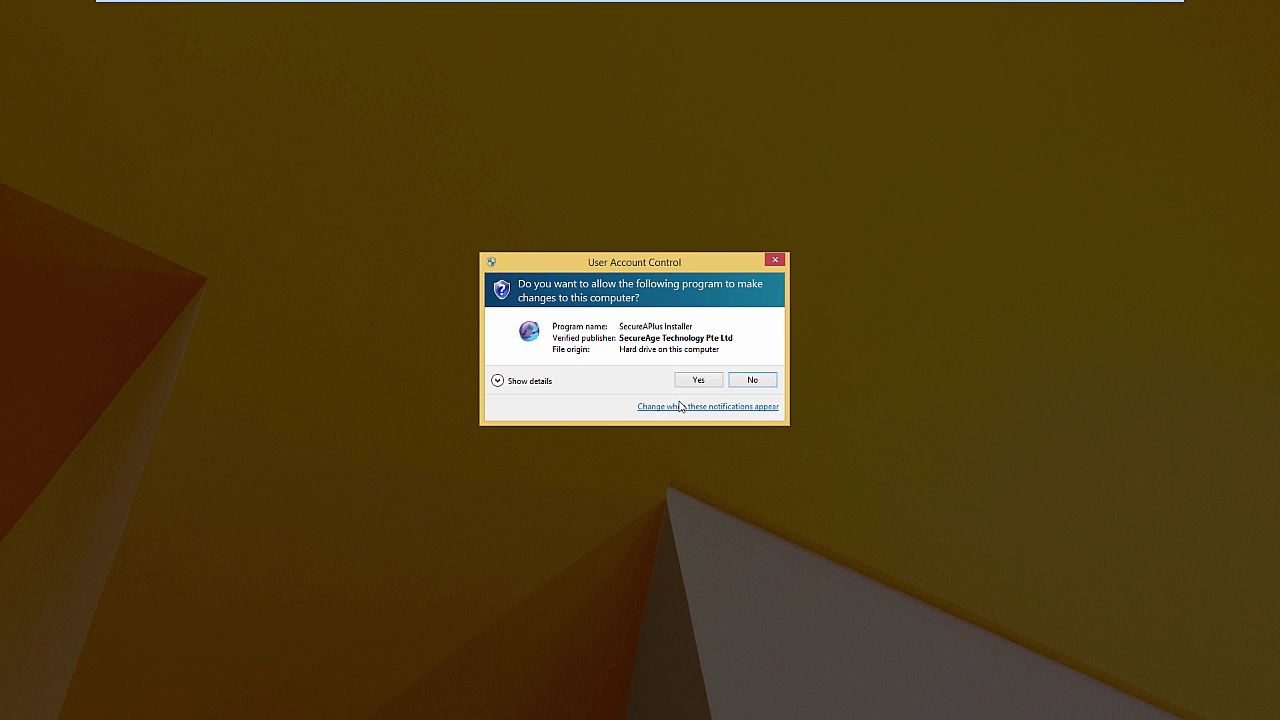
{"action": "left_click", "coordinate": [699, 380]}
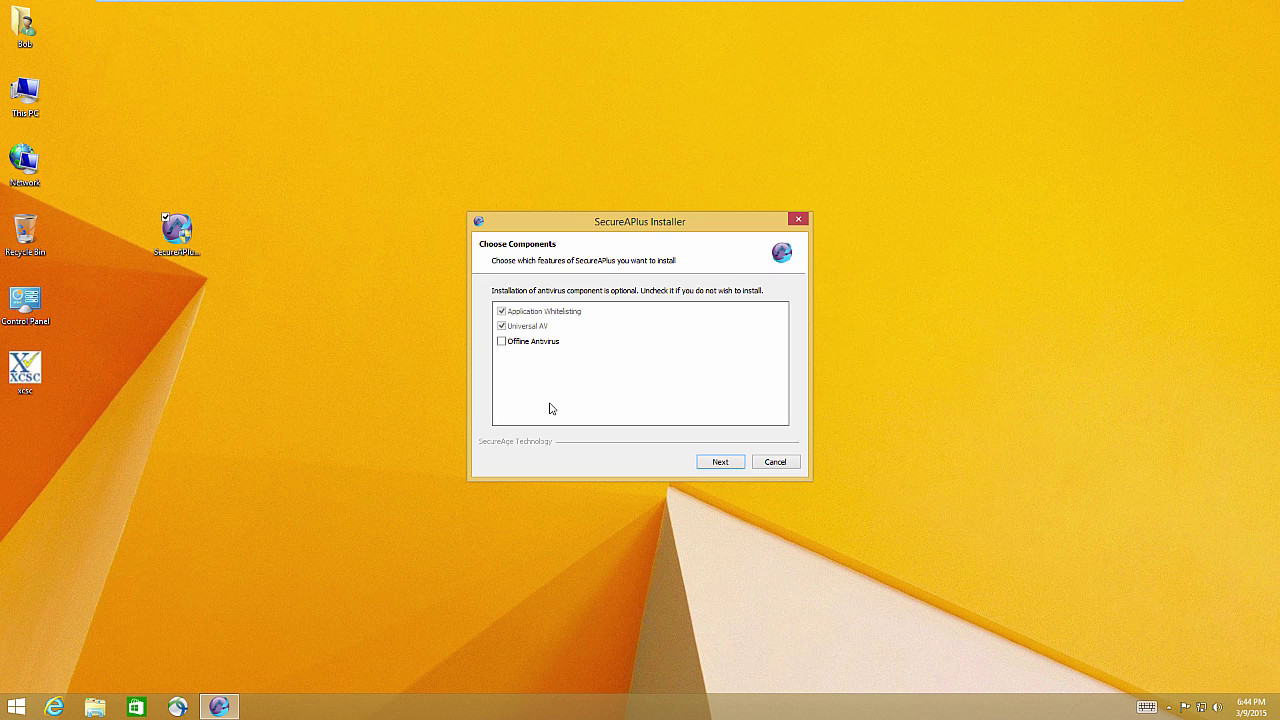
- Keep Application Whitelisting and Universal AV, accept the licence and install SecureAPlus v3.3.2
{"action": "left_click", "coordinate": [721, 463]}
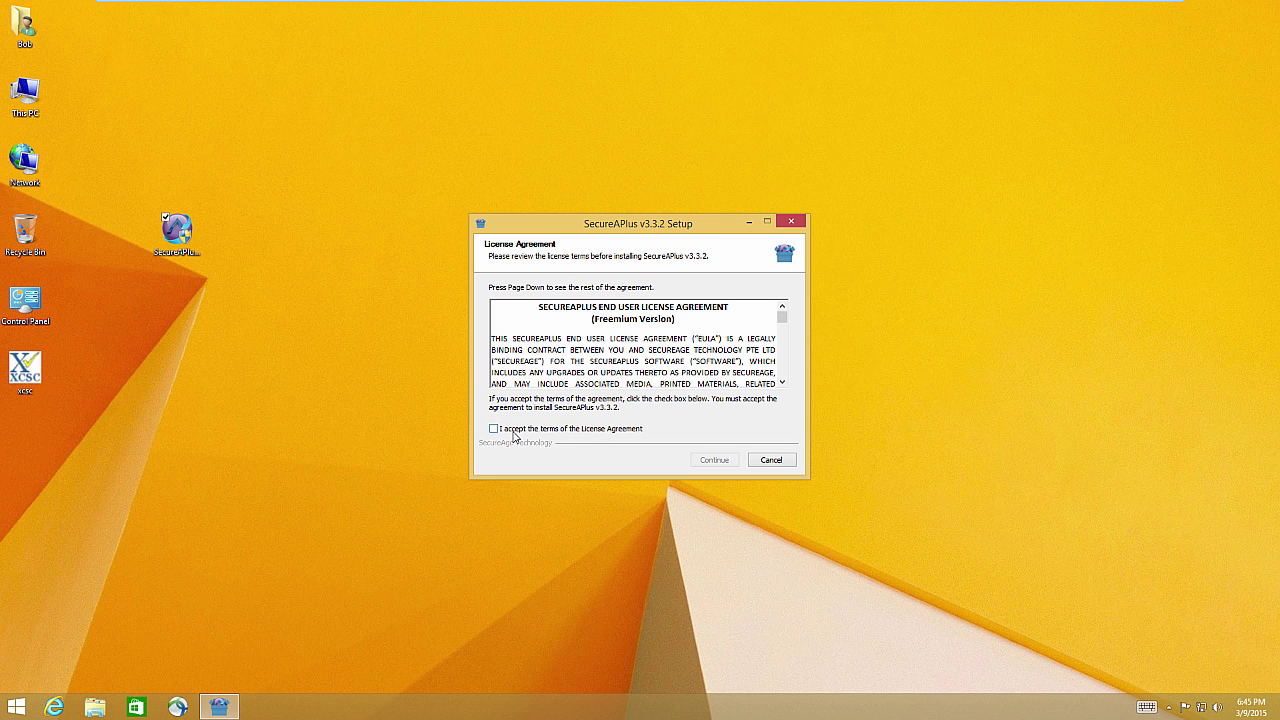
{"action": "left_click", "coordinate": [513, 434]}
{"action": "left_click", "coordinate": [701, 464]}
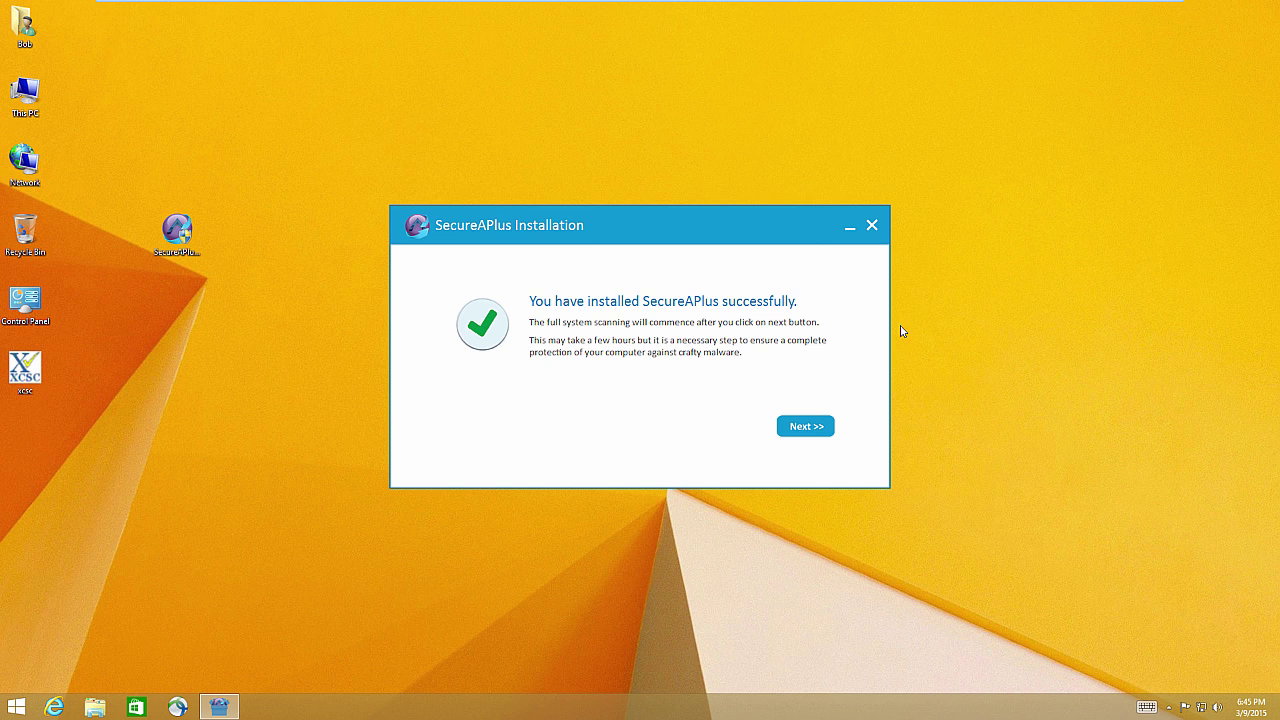
- Start the full system scan from the success dialog and let it finish
{"action": "left_click", "coordinate": [800, 430]}
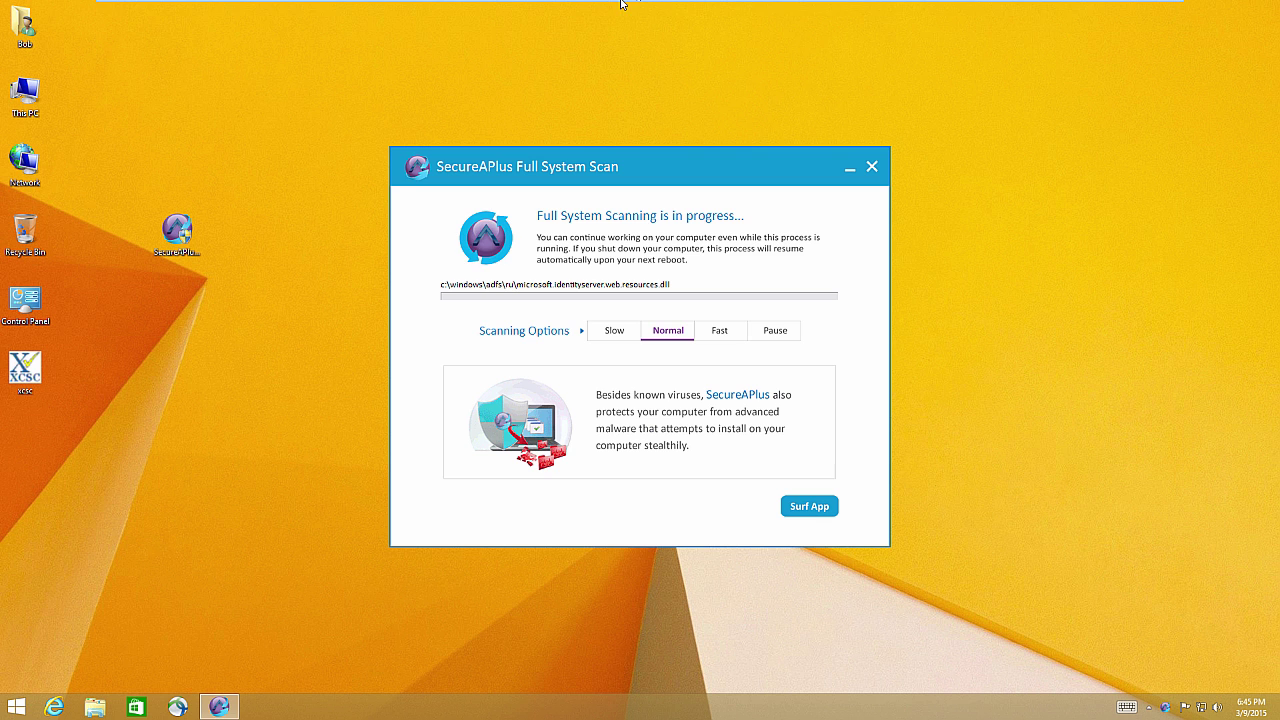
{"action": "mouse_move", "coordinate": [604, 4]}
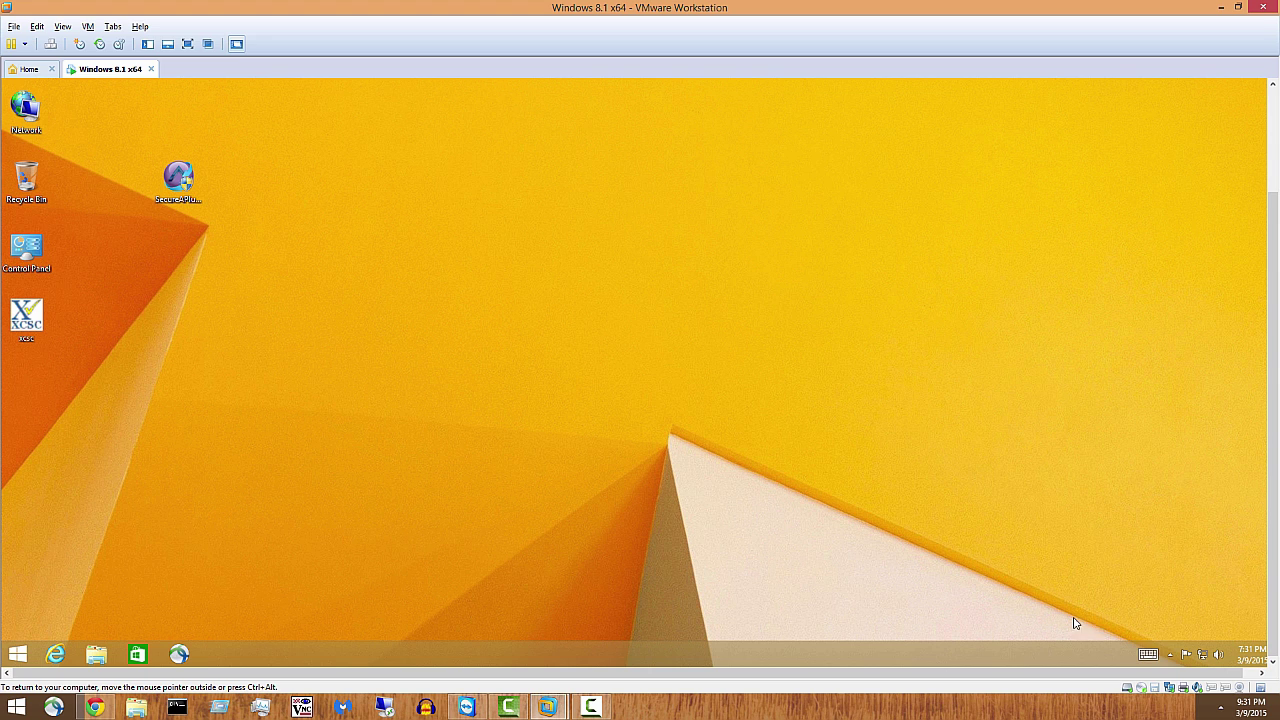
- Open the SecureAPlus main window from its hidden notification-area icon
{"action": "left_click", "coordinate": [1170, 662]}
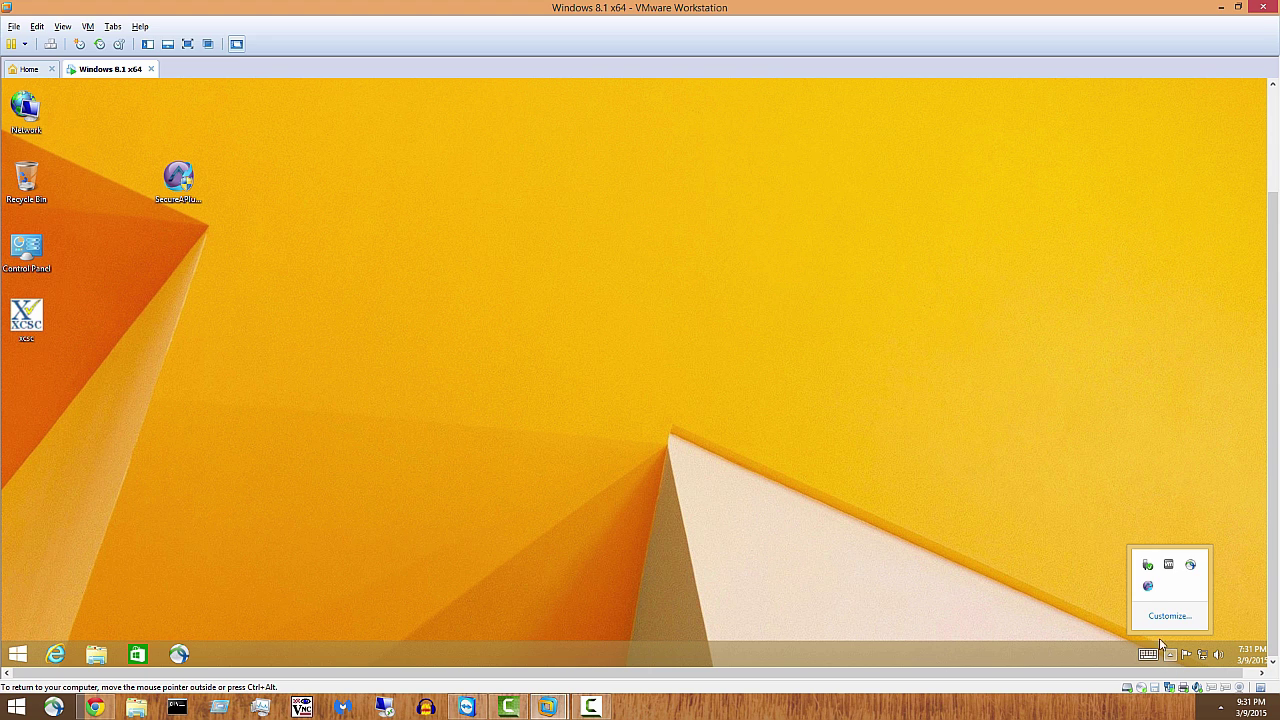
{"action": "left_click", "coordinate": [1147, 588]}
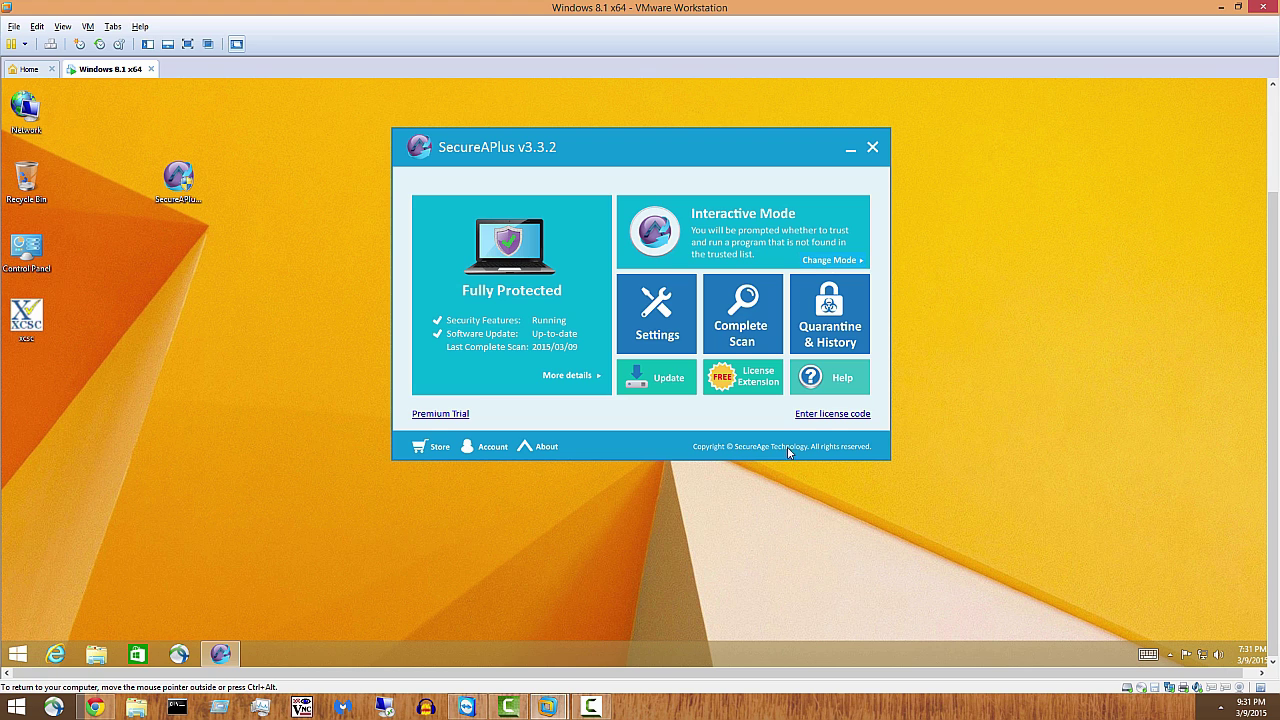
- Go to Settings, Application Whitelisting, and open its Advanced Settings dialog
{"action": "left_click", "coordinate": [655, 320]}
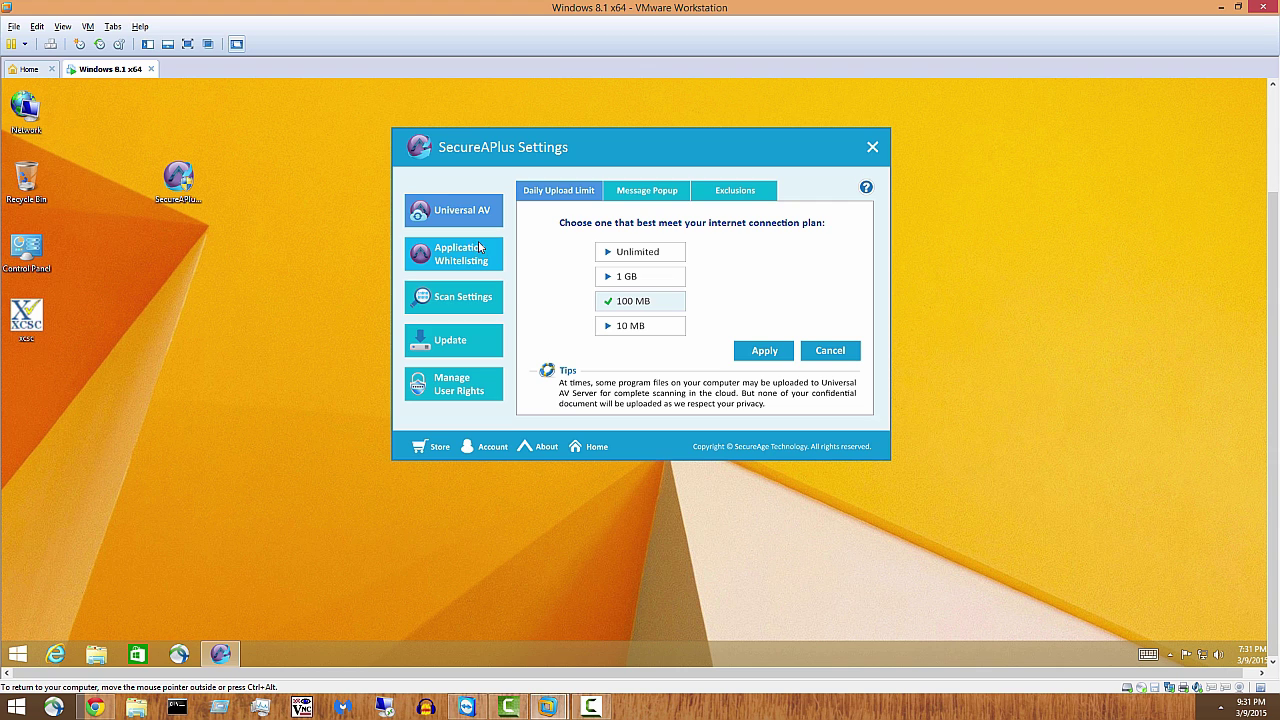
{"action": "left_click", "coordinate": [462, 268]}
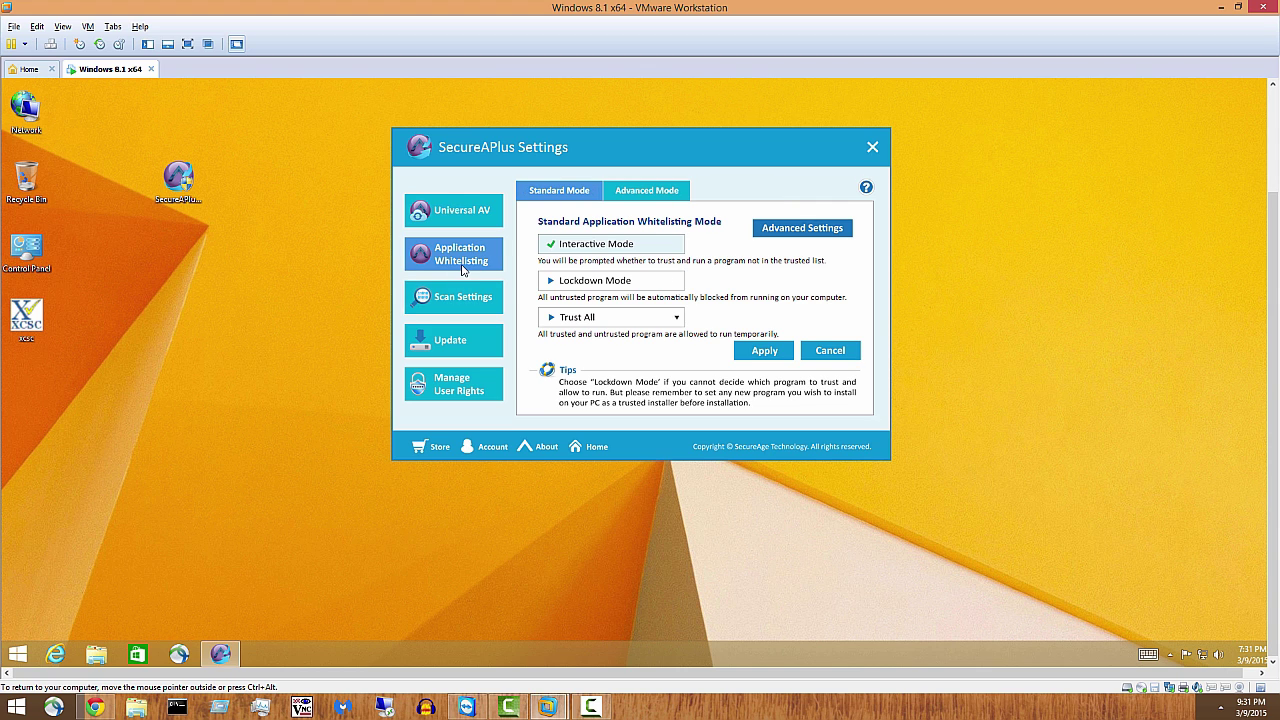
{"action": "left_click", "coordinate": [800, 228]}
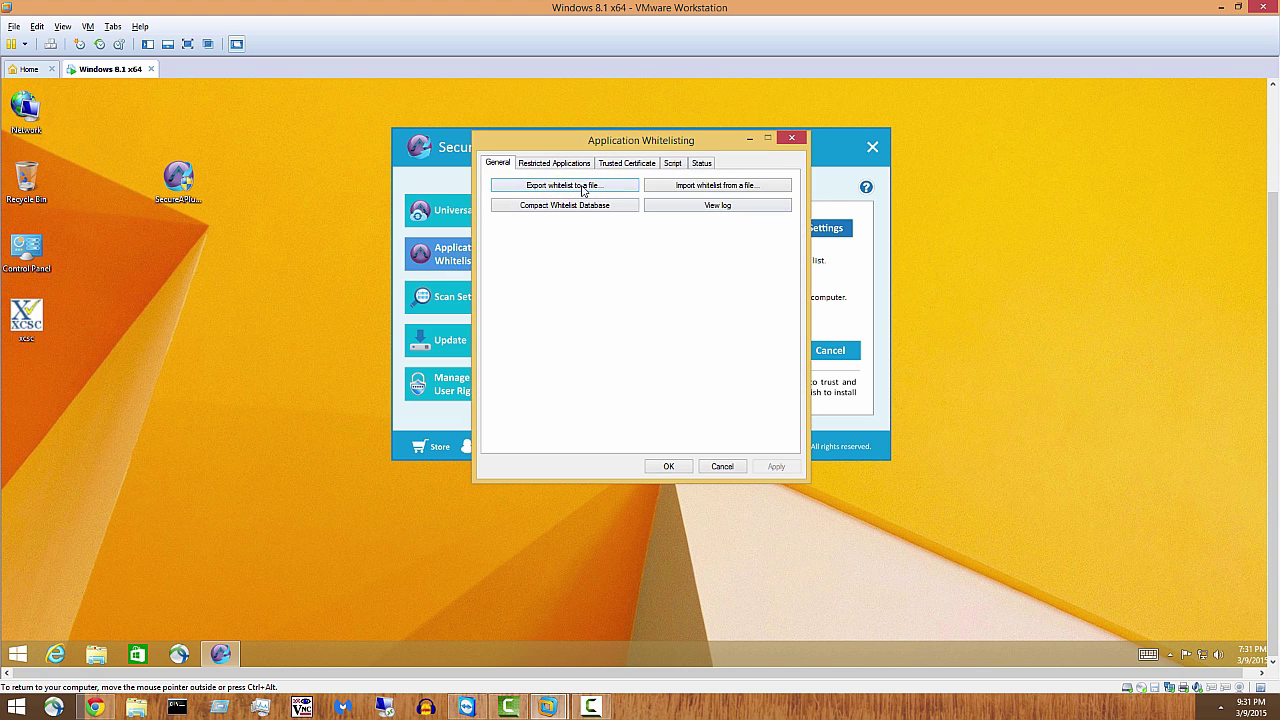
- Scroll through the Trusted Certificate list, then cancel the advanced whitelisting dialog
{"action": "left_click", "coordinate": [613, 165]}
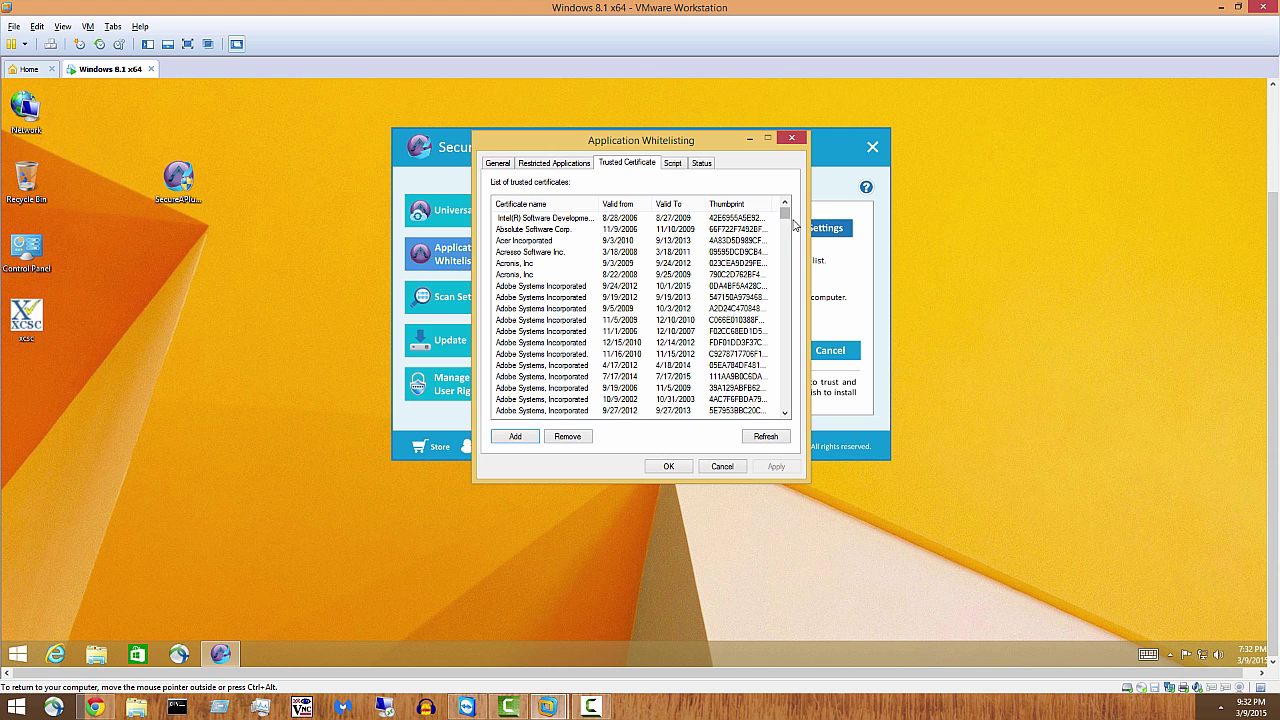
{"action": "left_click_drag", "start_coordinate": [785, 213], "coordinate": [780, 437]}
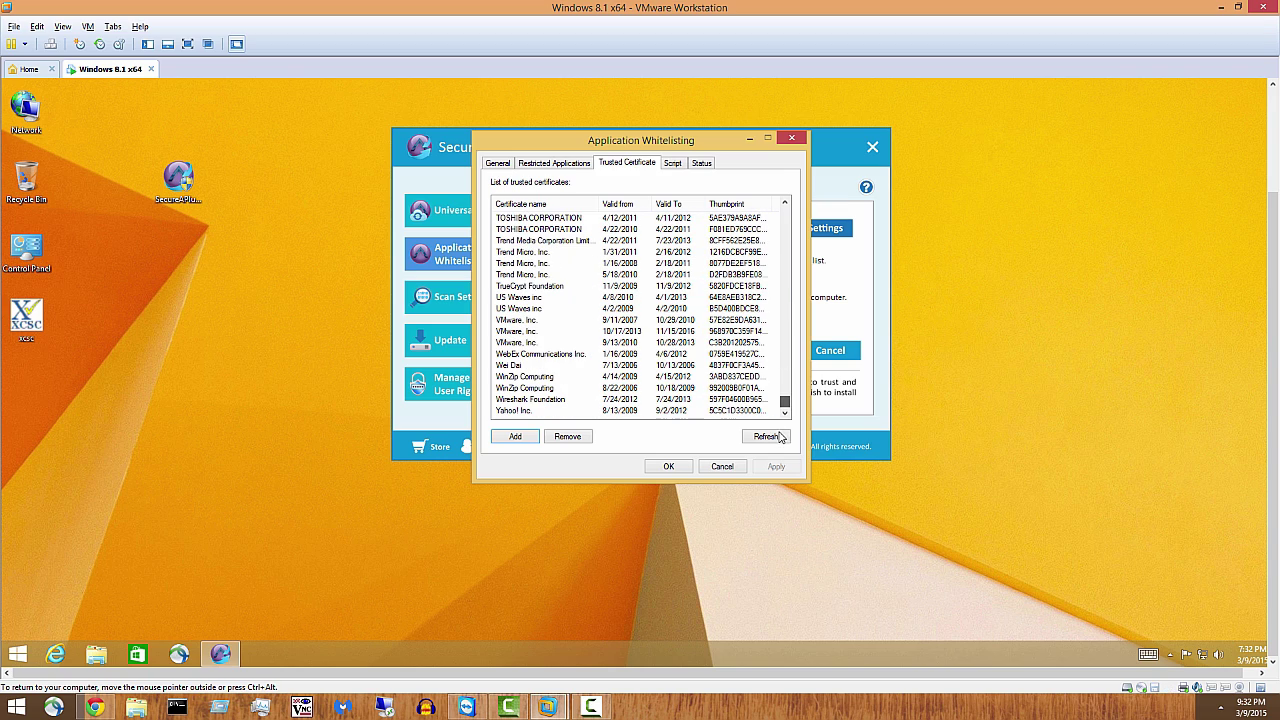
{"action": "left_click", "coordinate": [712, 467]}
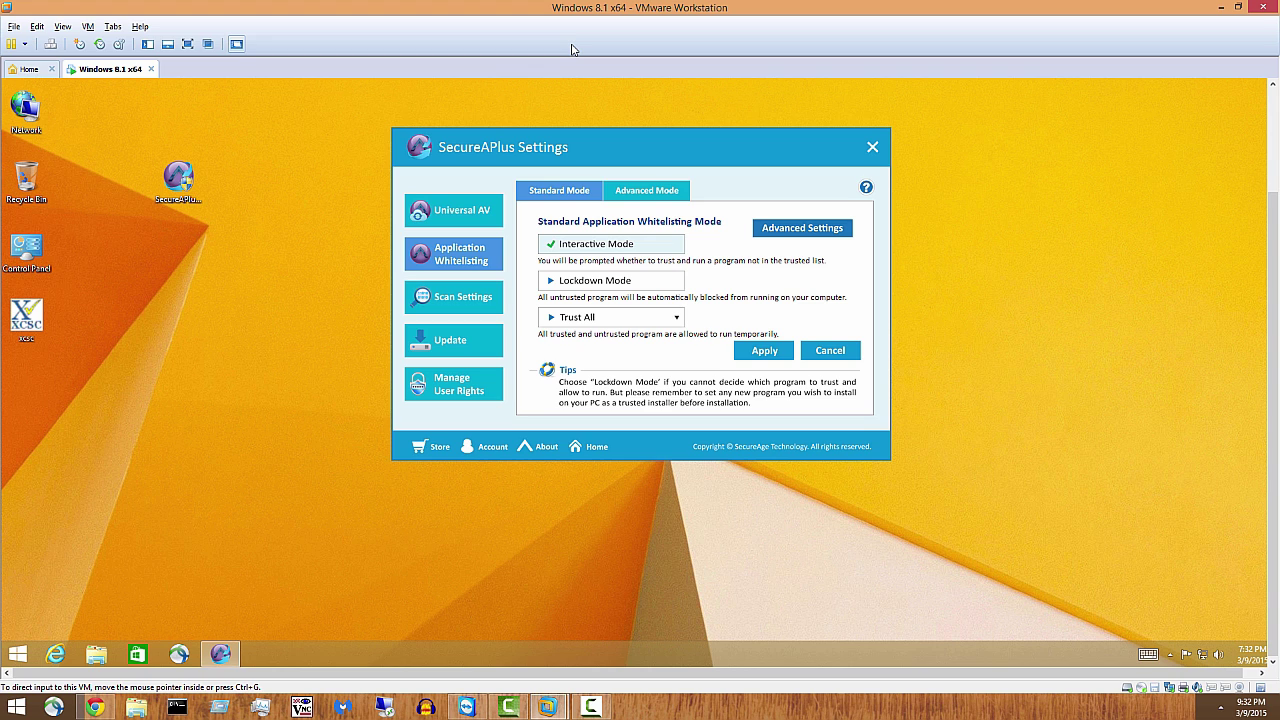
- Close SecureAPlus settings and visit filehippo.com in Internet Explorer
{"action": "left_click", "coordinate": [871, 147]}
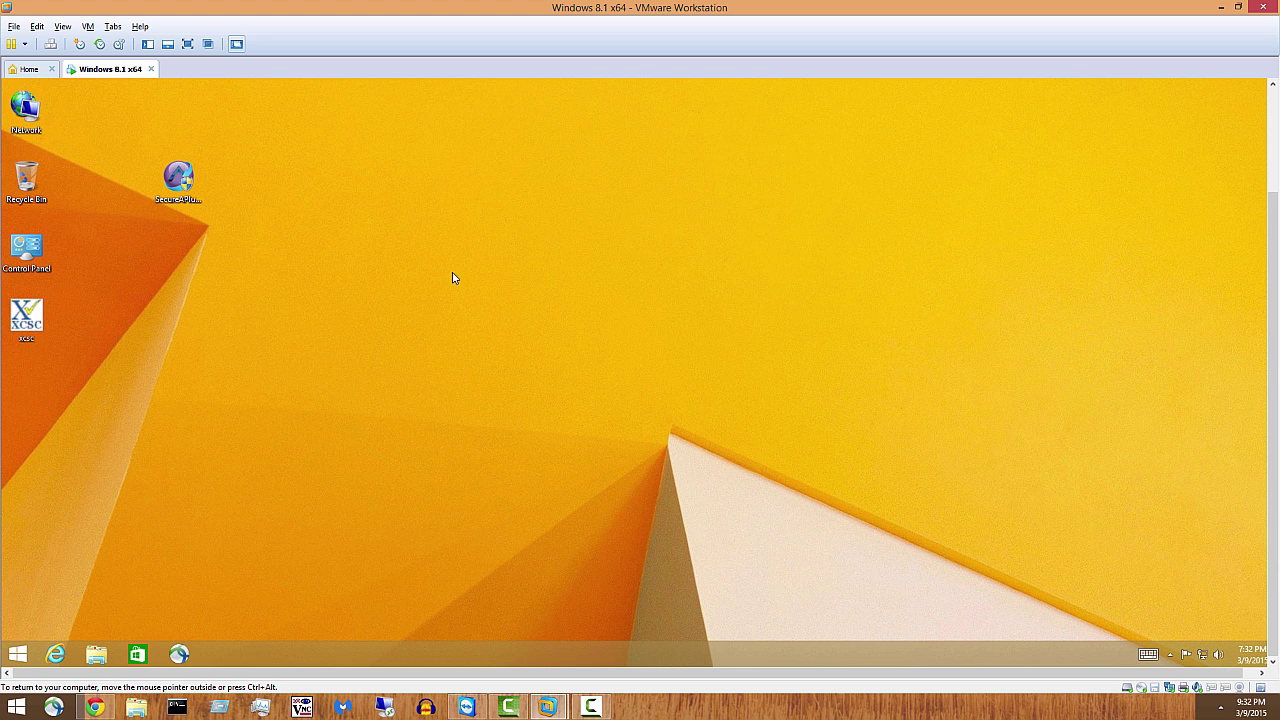
{"action": "left_click", "coordinate": [56, 654]}
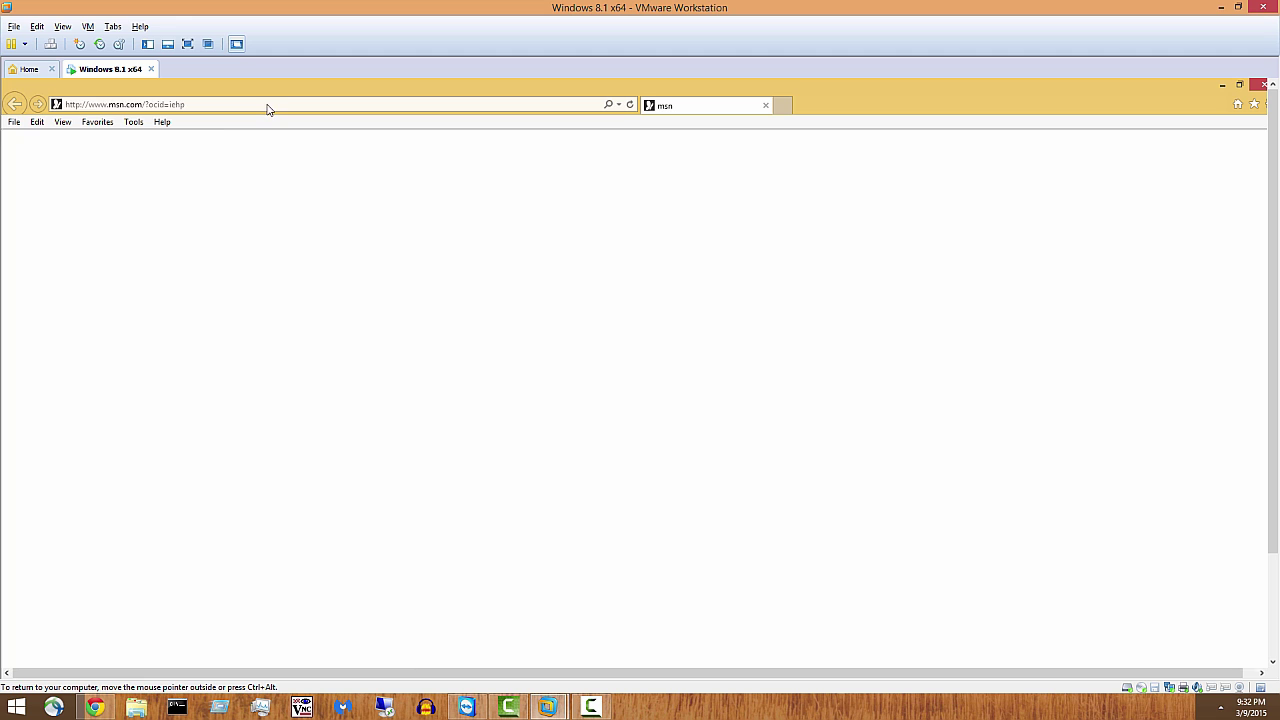
{"action": "type", "text": "filehippo.com/"}
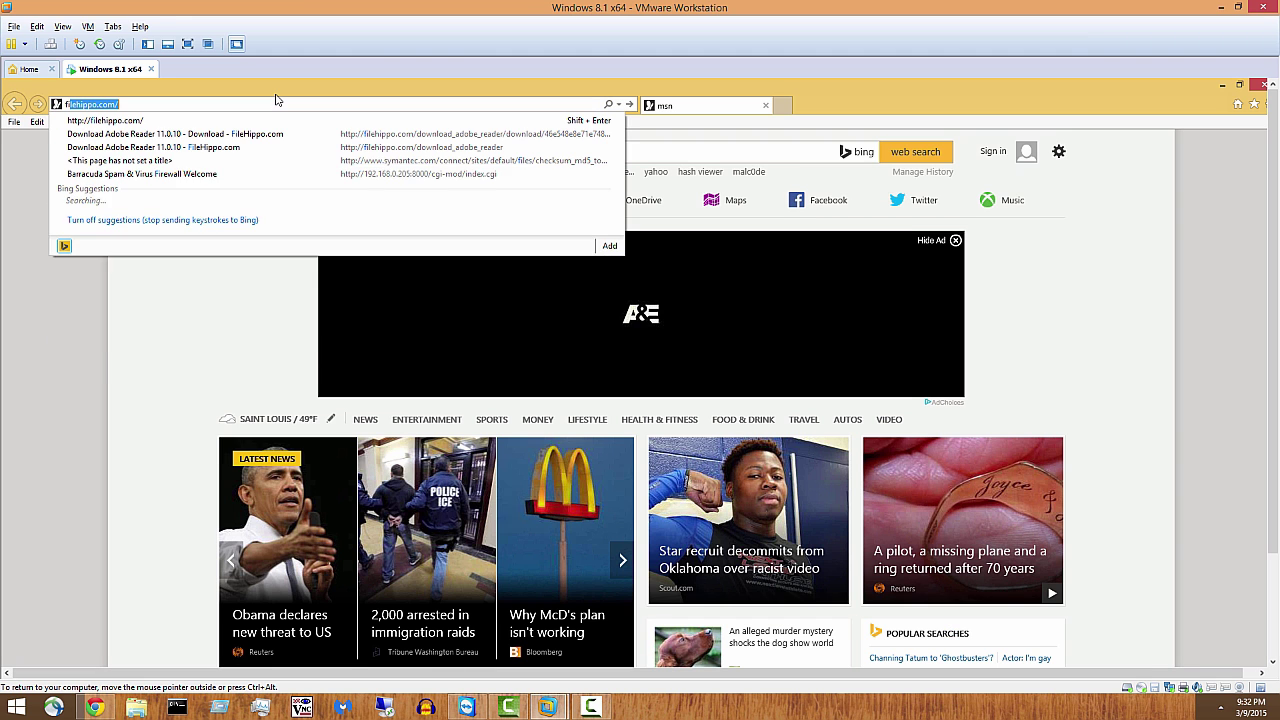
{"action": "key", "text": "Return"}
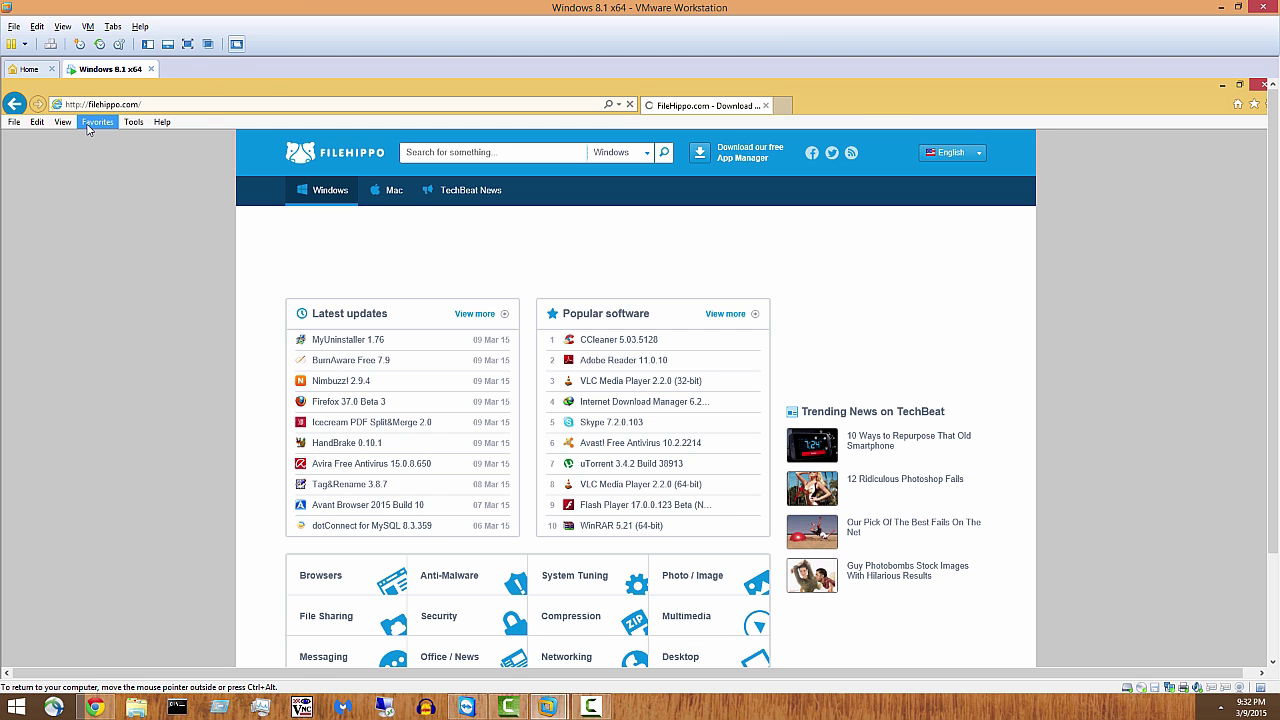
- Go to adobe.com and land on the Flash Professional CC product page
{"action": "left_click", "coordinate": [216, 102]}
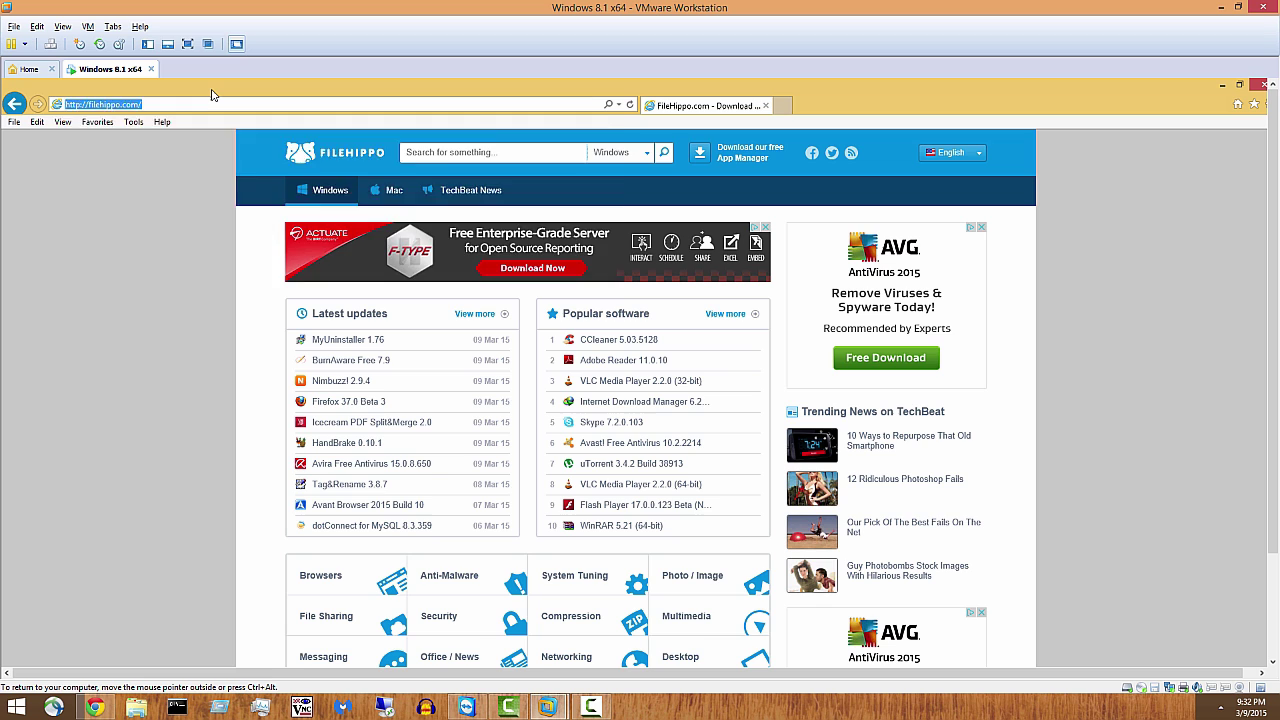
{"action": "type", "text": "adobe"}
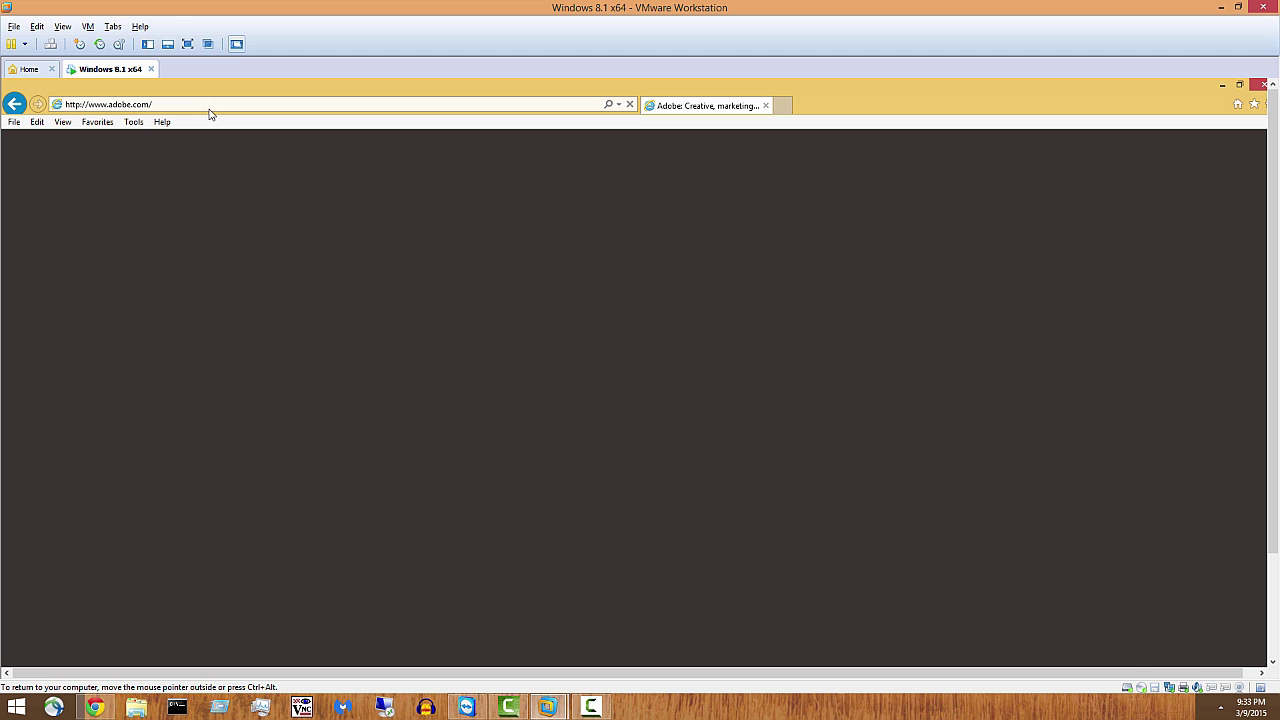
{"action": "left_click", "coordinate": [209, 108]}
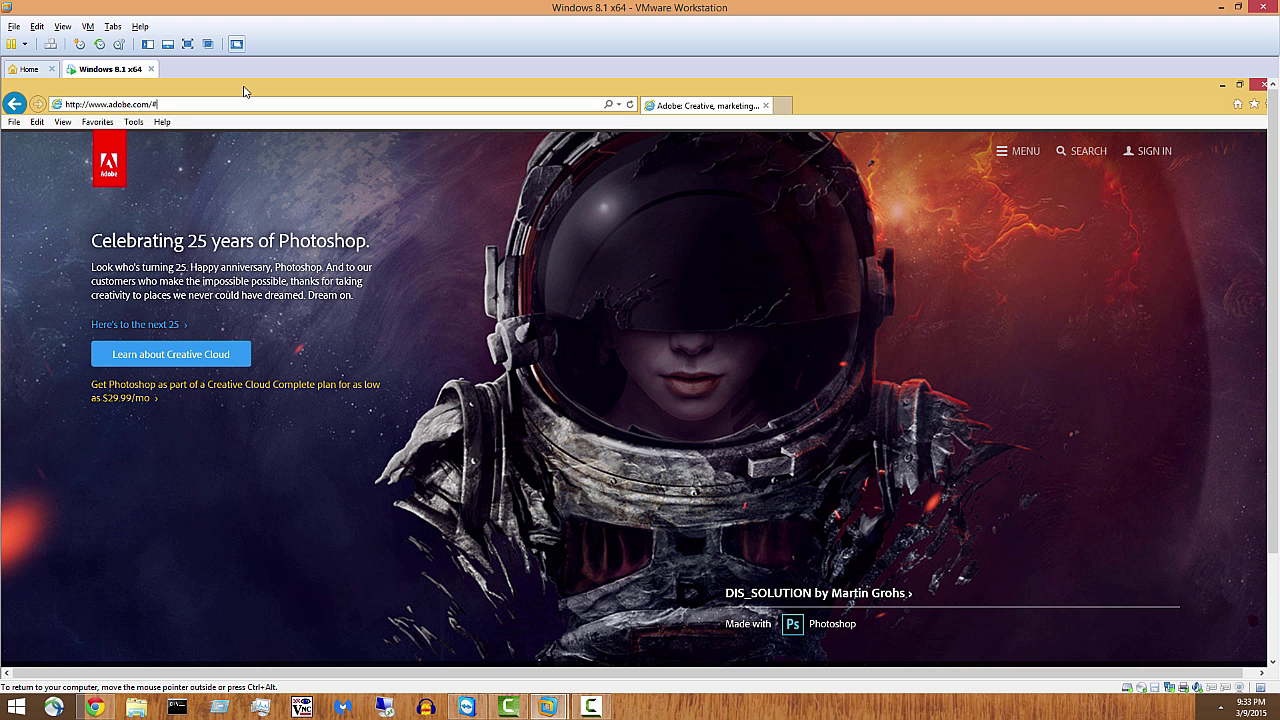
{"action": "key", "text": "BackSpace"}
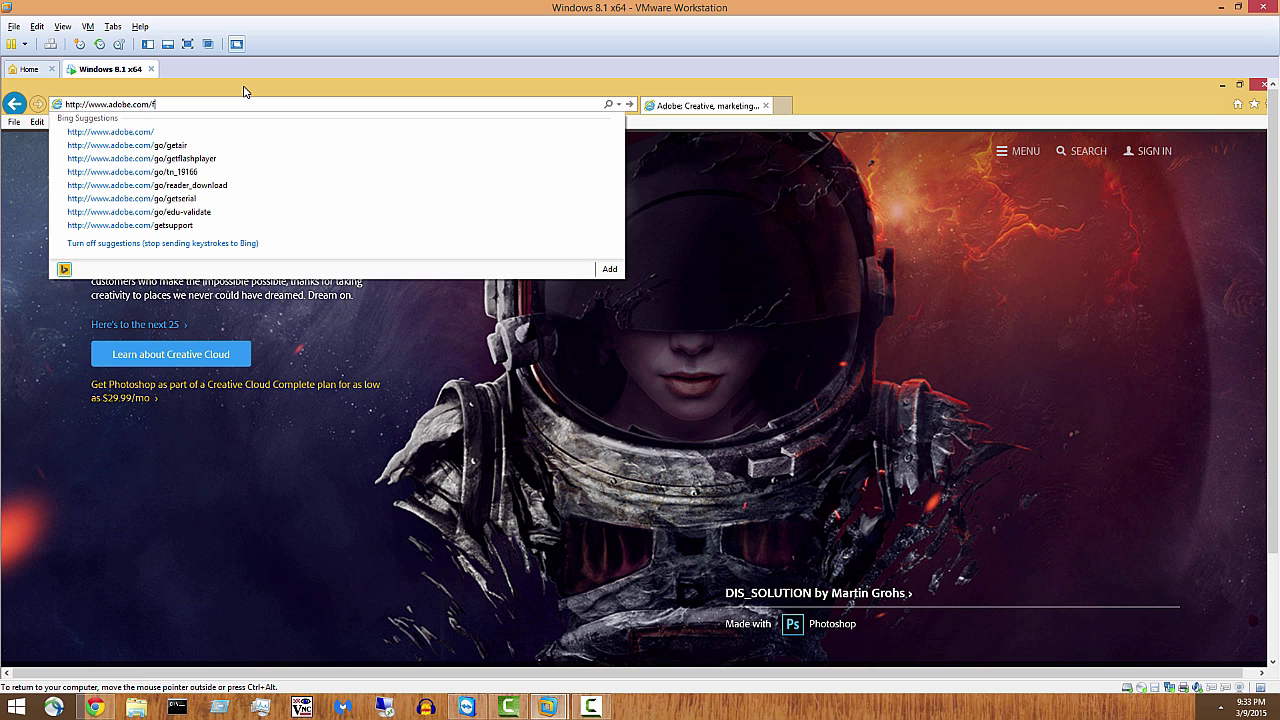
{"action": "key", "text": "Return"}
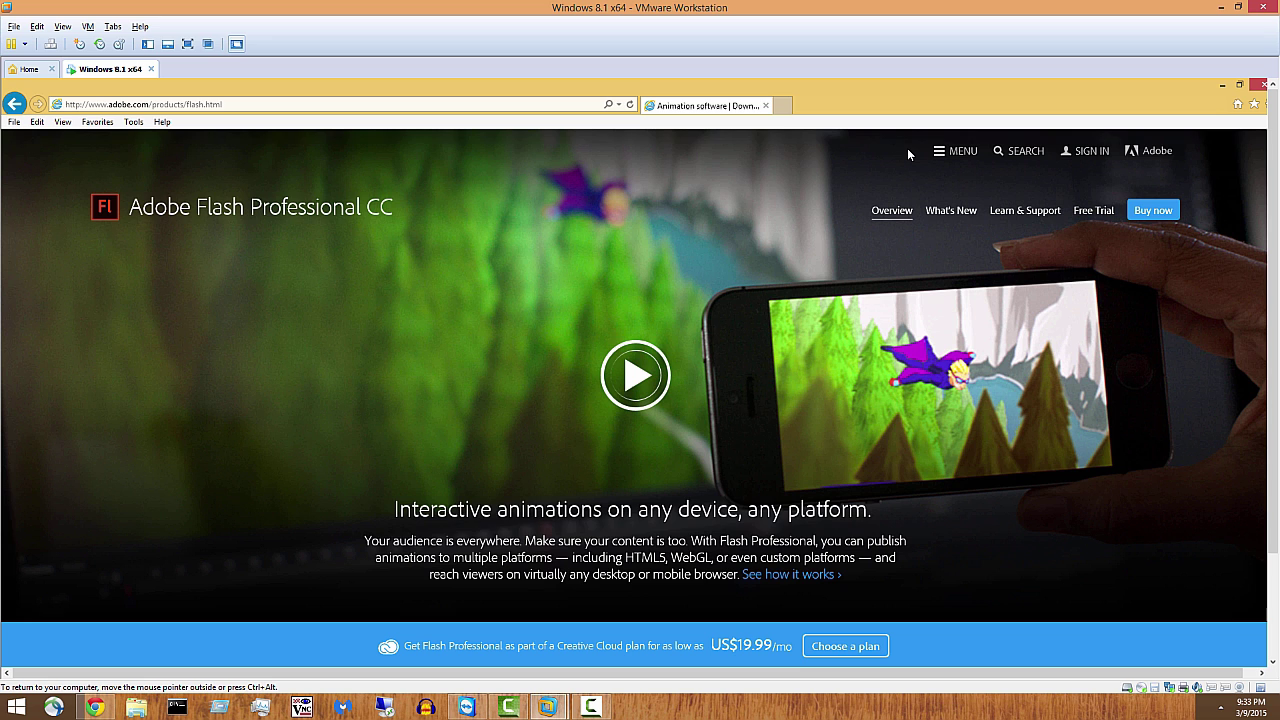
{"action": "scroll", "coordinate": [930, 168], "scroll_direction": "down", "scroll_amount": 3}
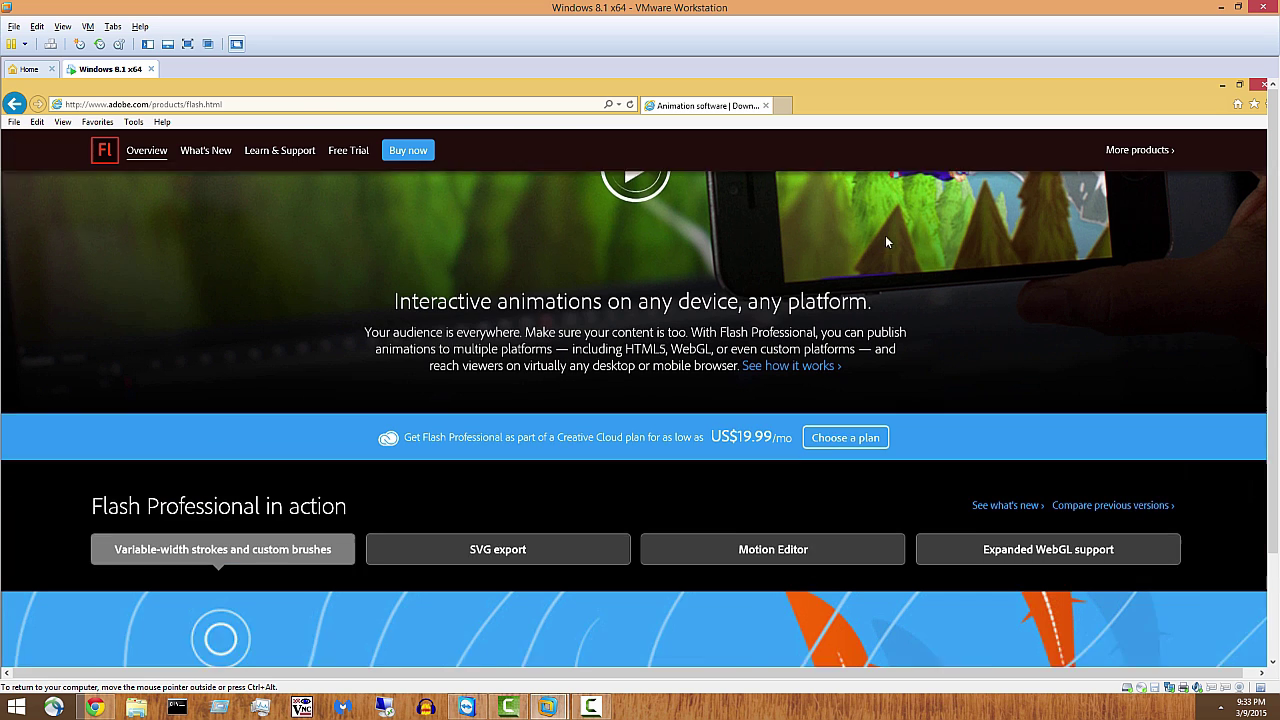
{"action": "scroll", "coordinate": [635, 400], "scroll_direction": "up", "scroll_amount": 3}
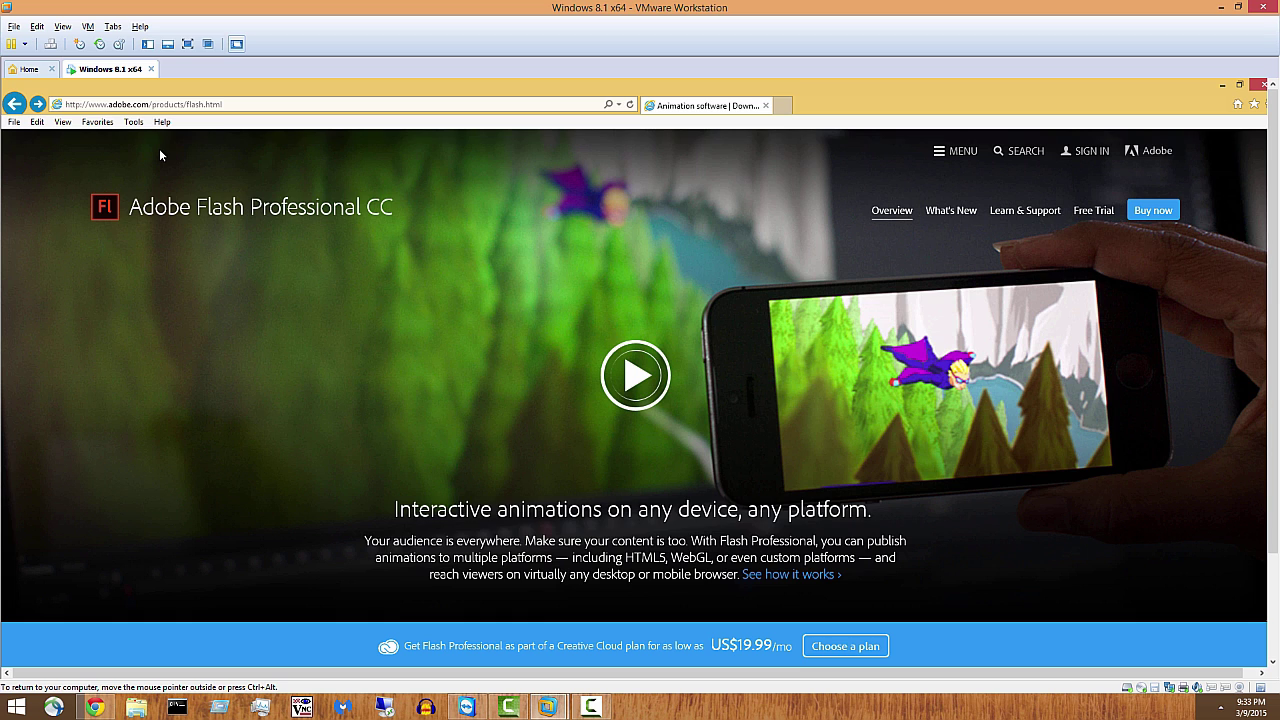
- Go to filehippo.com, download Adobe Reader 11.0.10 and run its installer until the UAC prompt appears
{"action": "left_click", "coordinate": [220, 104]}
{"action": "type", "text": "filehippo.com/"}
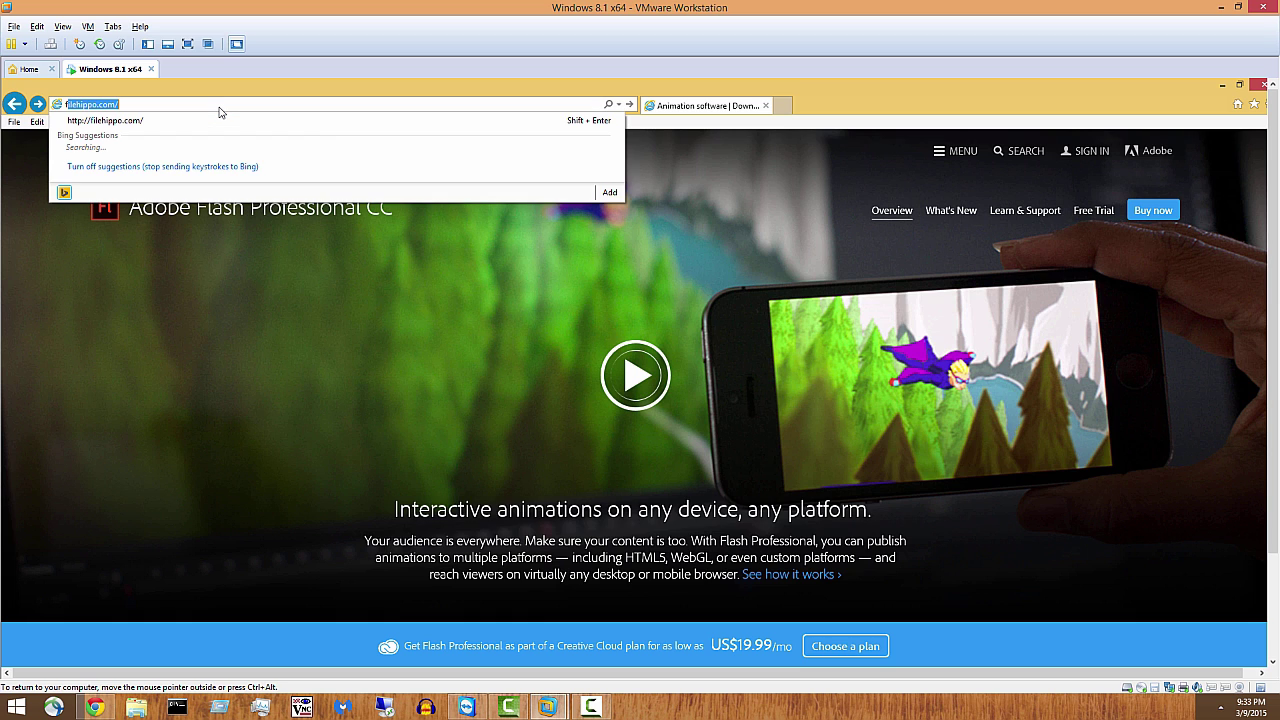
{"action": "key", "text": "Return"}
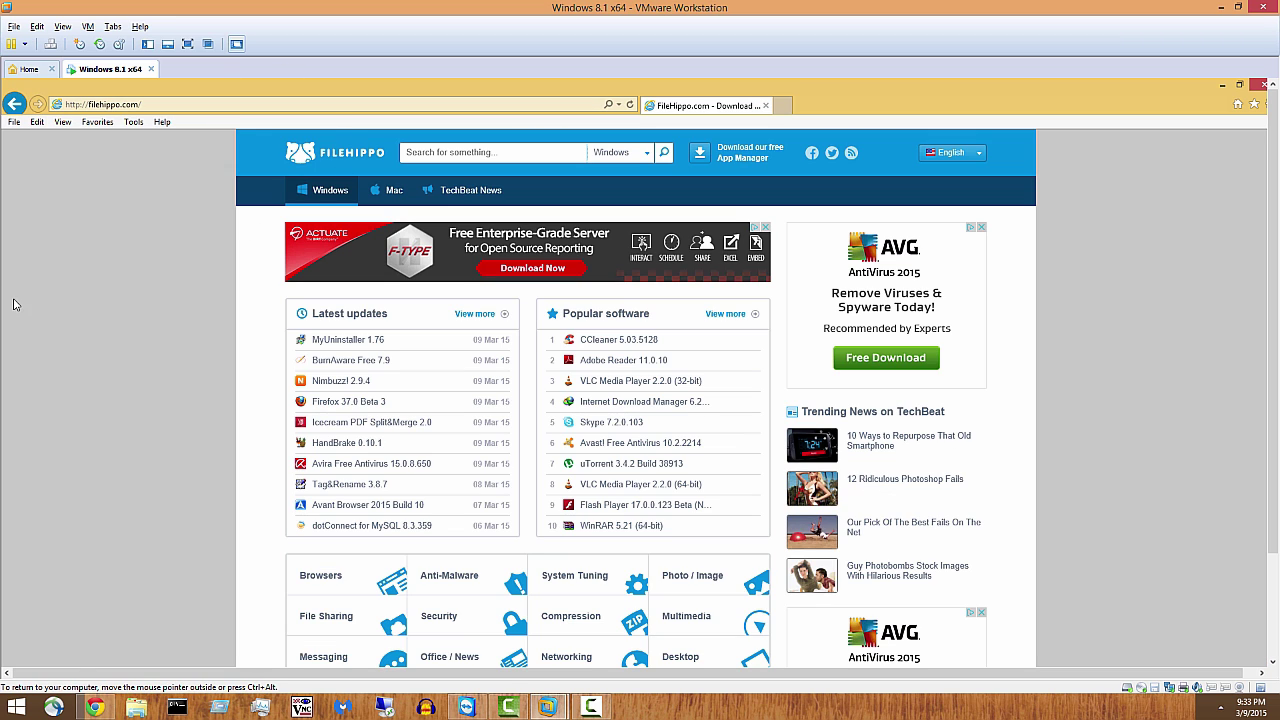
{"action": "left_click", "coordinate": [624, 362]}
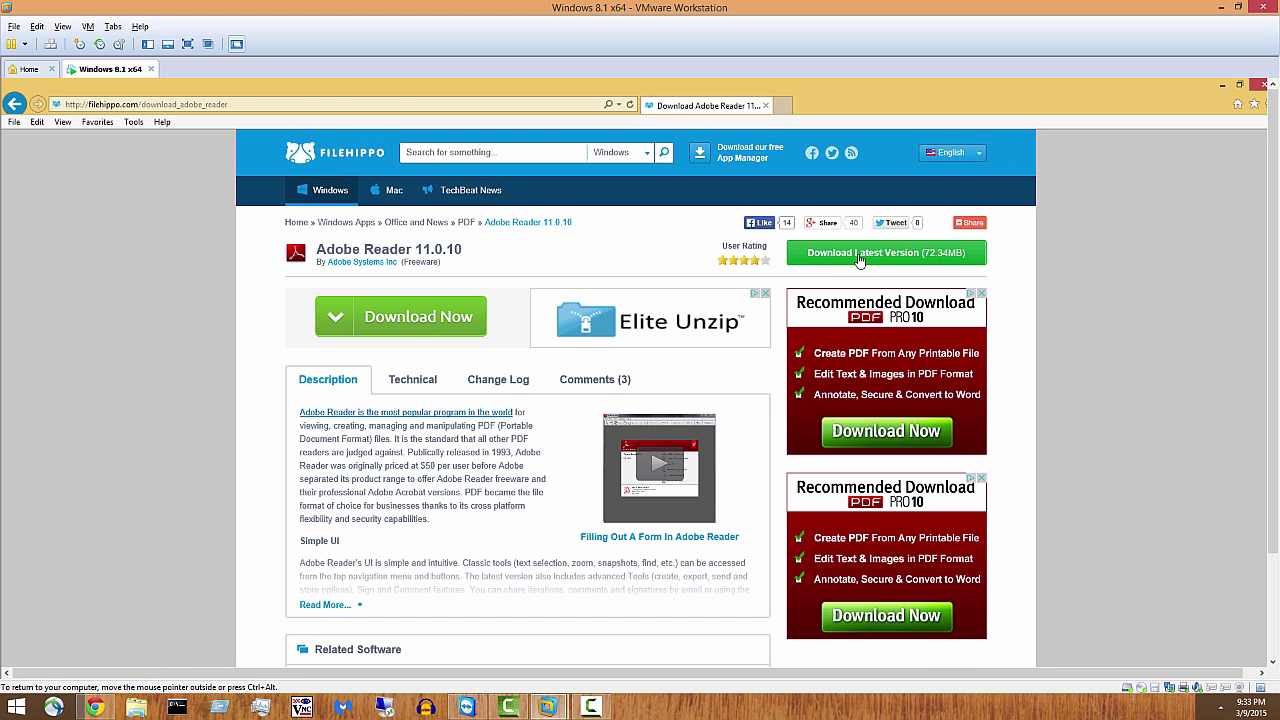
{"action": "left_click", "coordinate": [860, 256]}
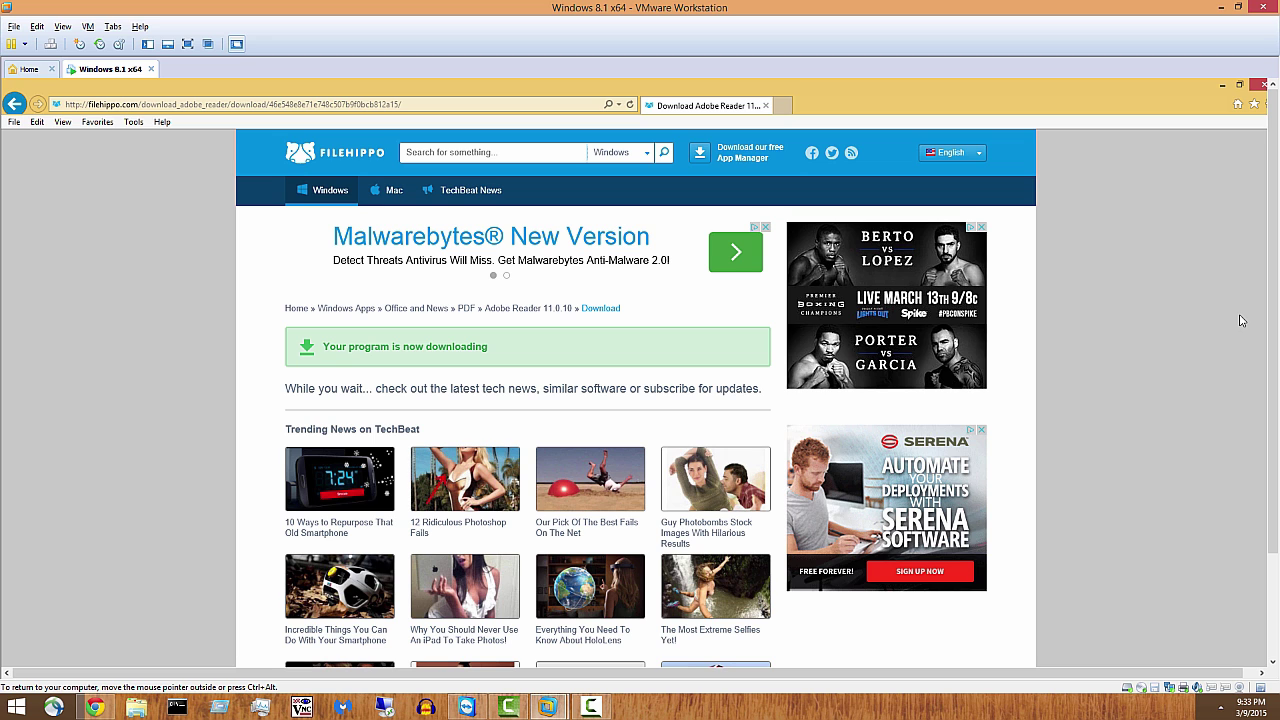
{"action": "scroll", "coordinate": [1100, 420], "scroll_direction": "down", "scroll_amount": 2}
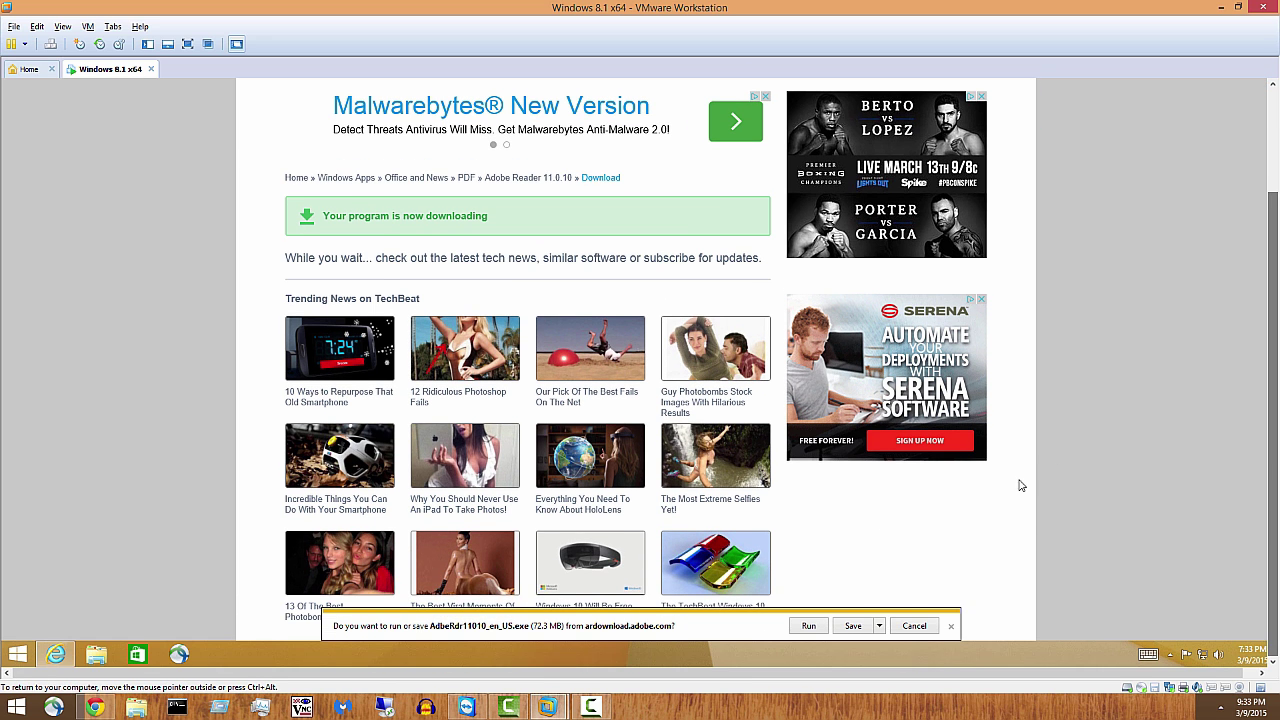
{"action": "left_click", "coordinate": [808, 626]}
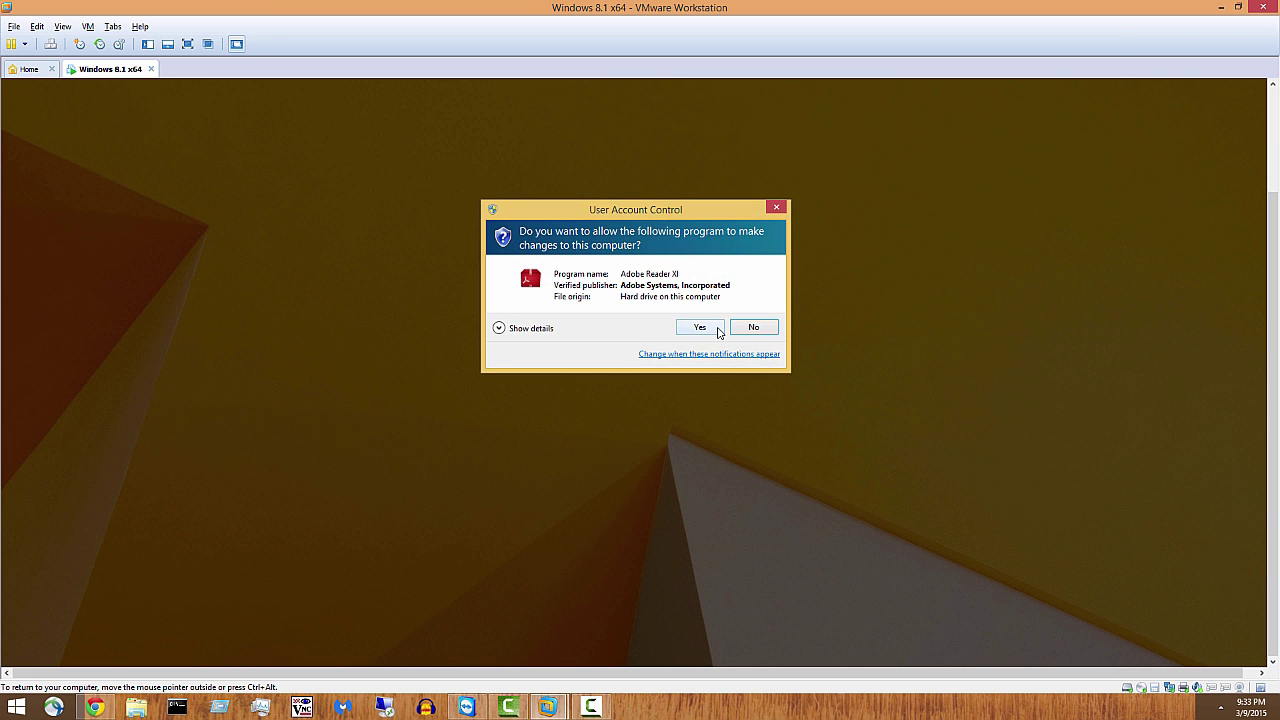
- Approve UAC and install Adobe Reader XI with the default folder, default PDF viewer and automatic updates
{"action": "left_click", "coordinate": [700, 328]}
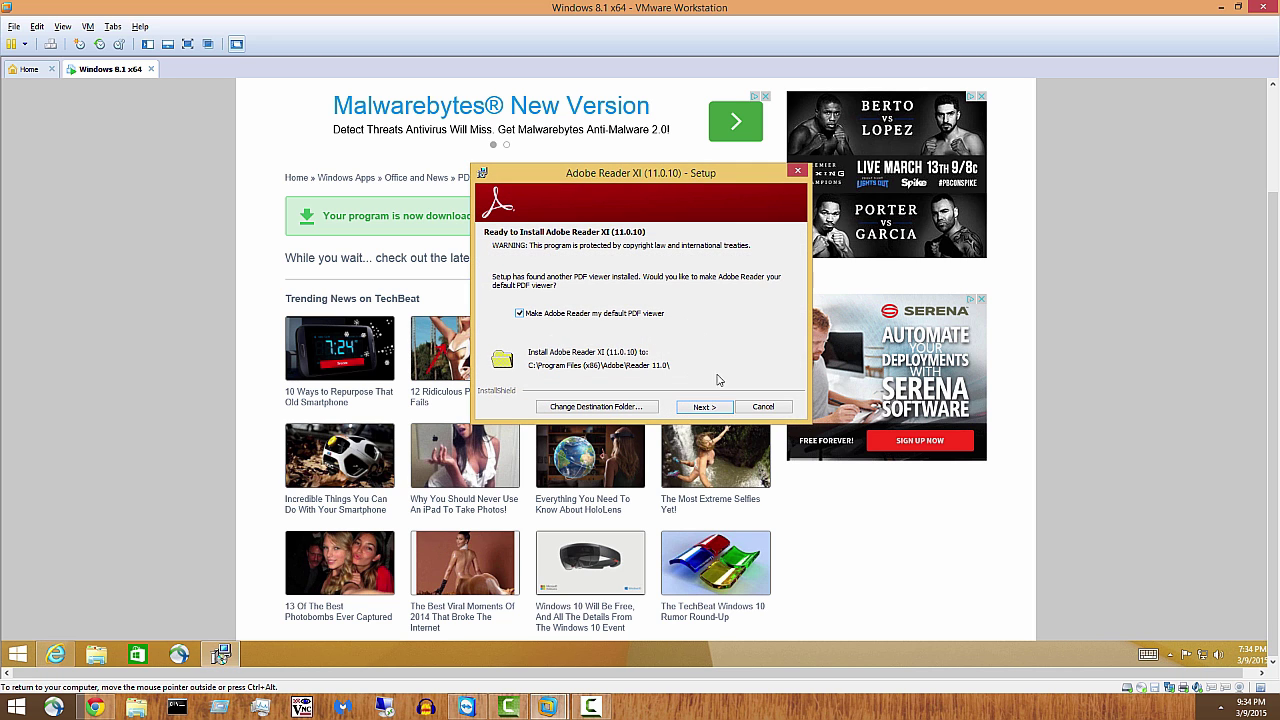
{"action": "left_click", "coordinate": [703, 407]}
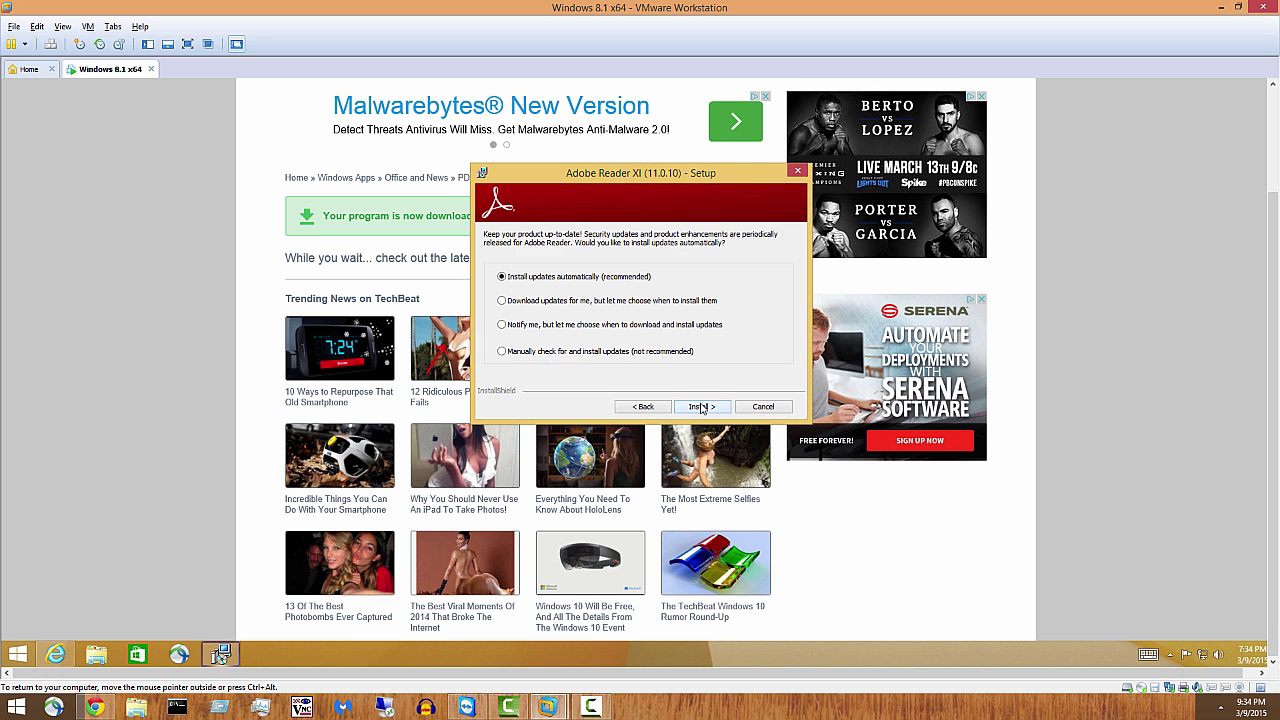
{"action": "left_click", "coordinate": [702, 407]}
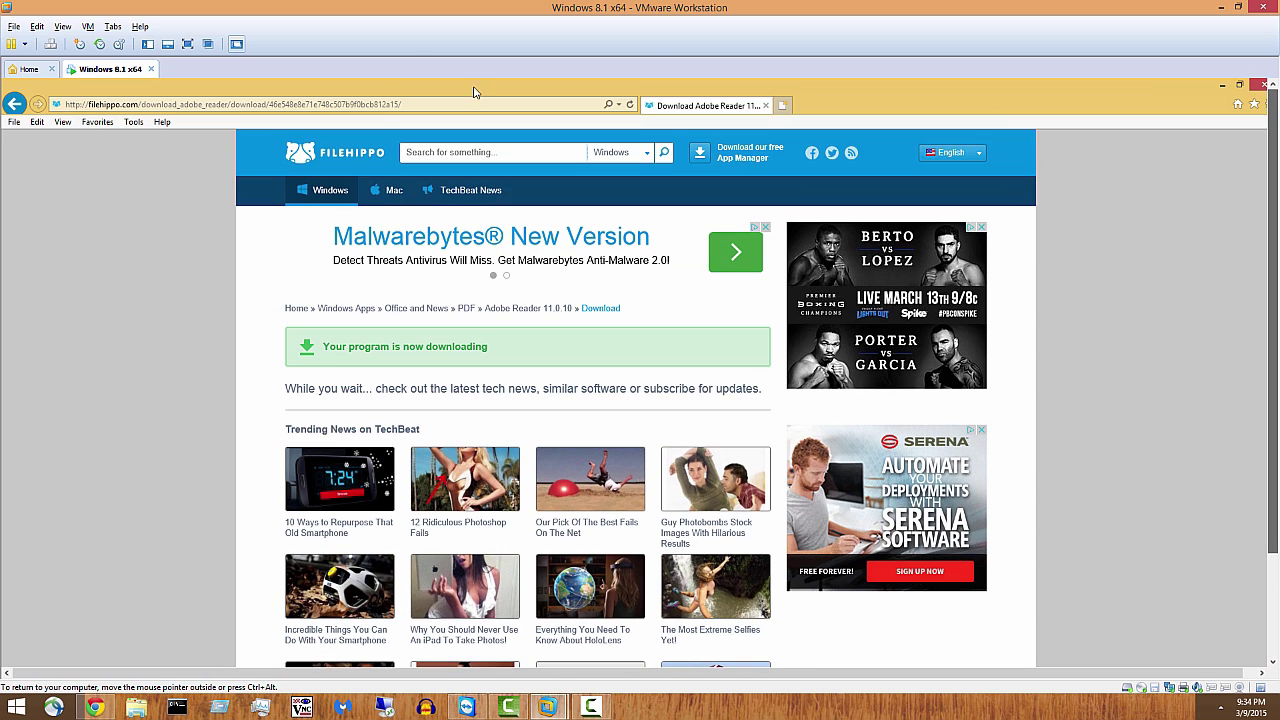
- Go to google.com, search for 'youtube converter', and briefly visit the YouTube to mp3 Converter result
{"action": "left_click", "coordinate": [389, 106]}
{"action": "type", "text": "dpwm"}
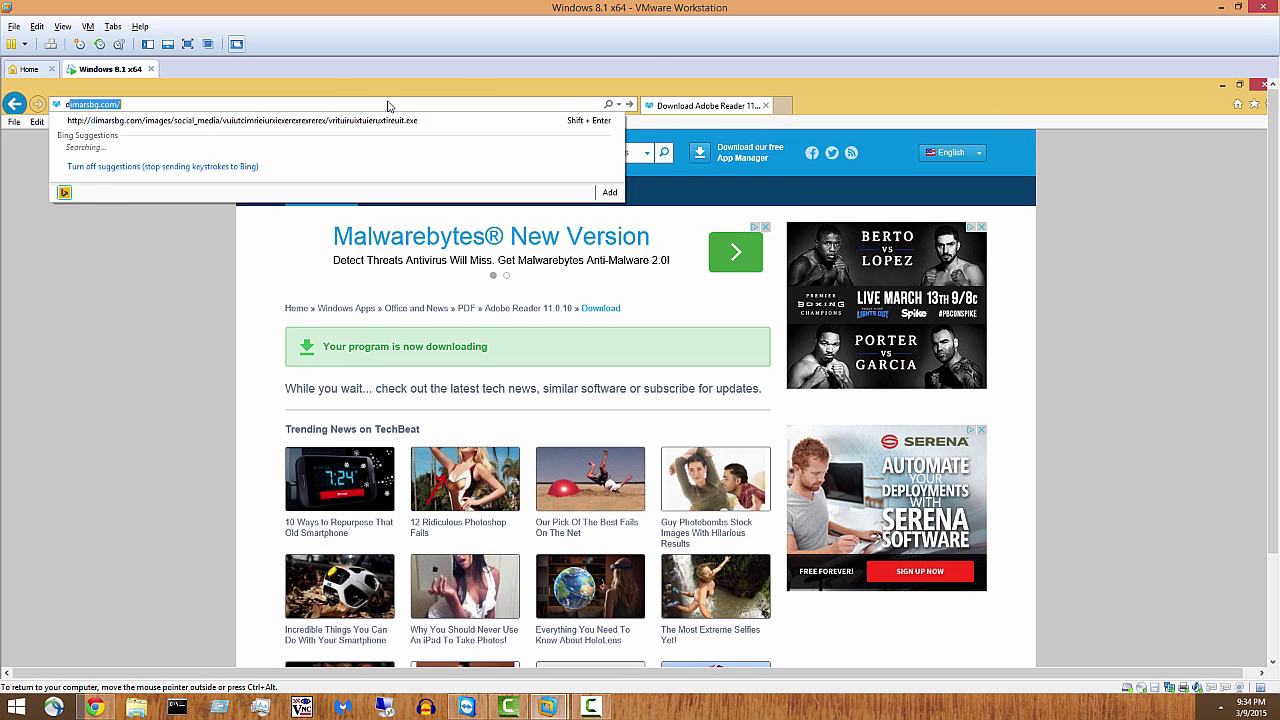
{"action": "key", "text": "Escape"}
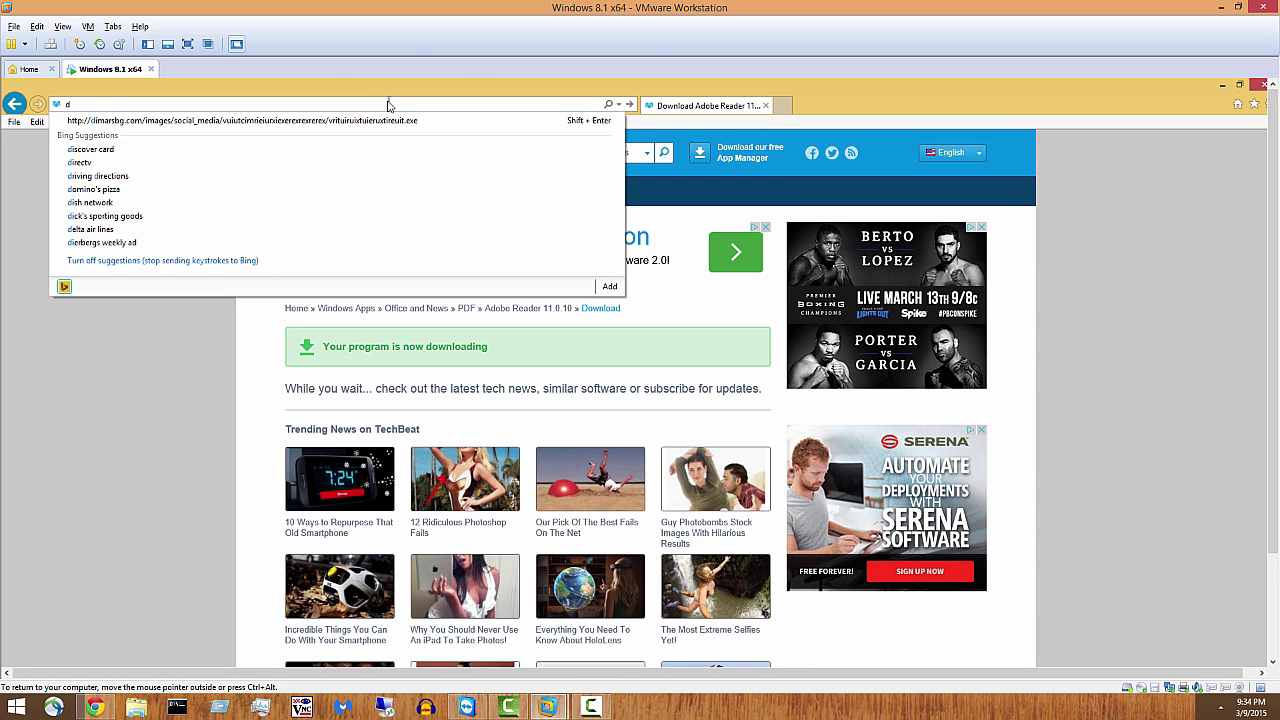
{"action": "type", "text": "dow"}
{"action": "key", "text": "BackSpace"}
{"action": "key", "text": "BackSpace"}
{"action": "key", "text": "BackSpace"}
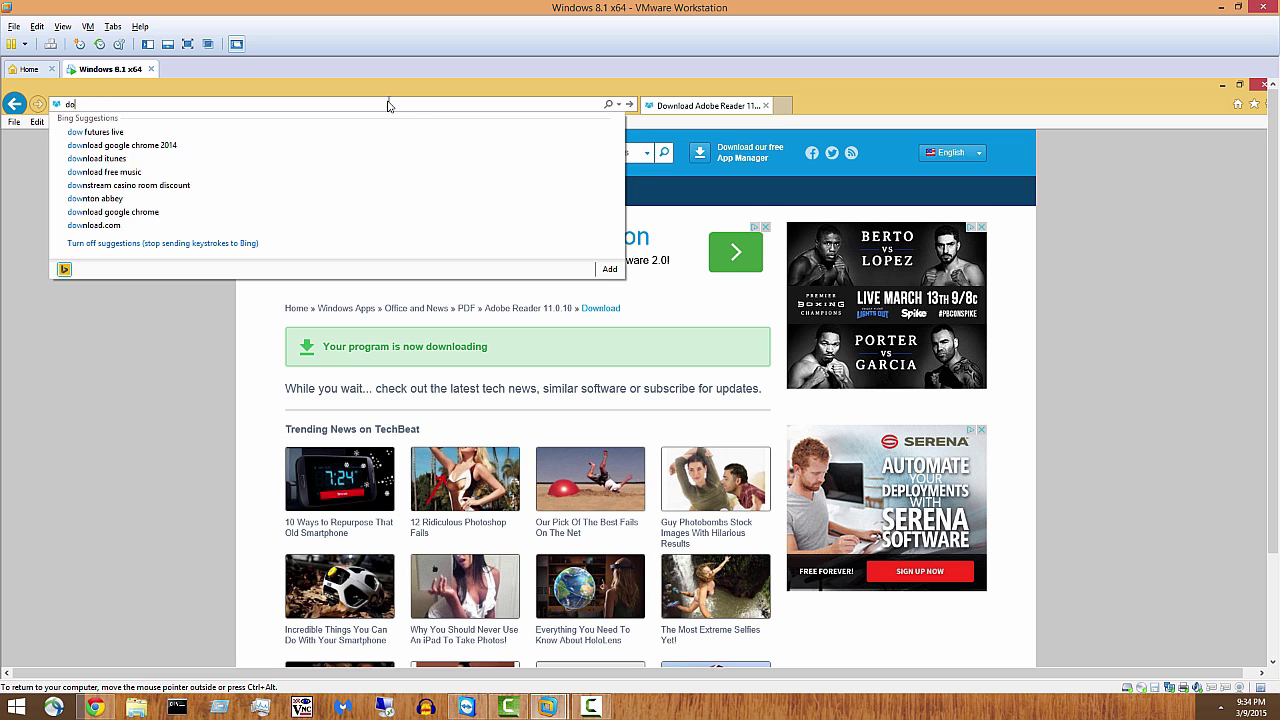
{"action": "type", "text": "google.com/"}
{"action": "key", "text": "Return"}
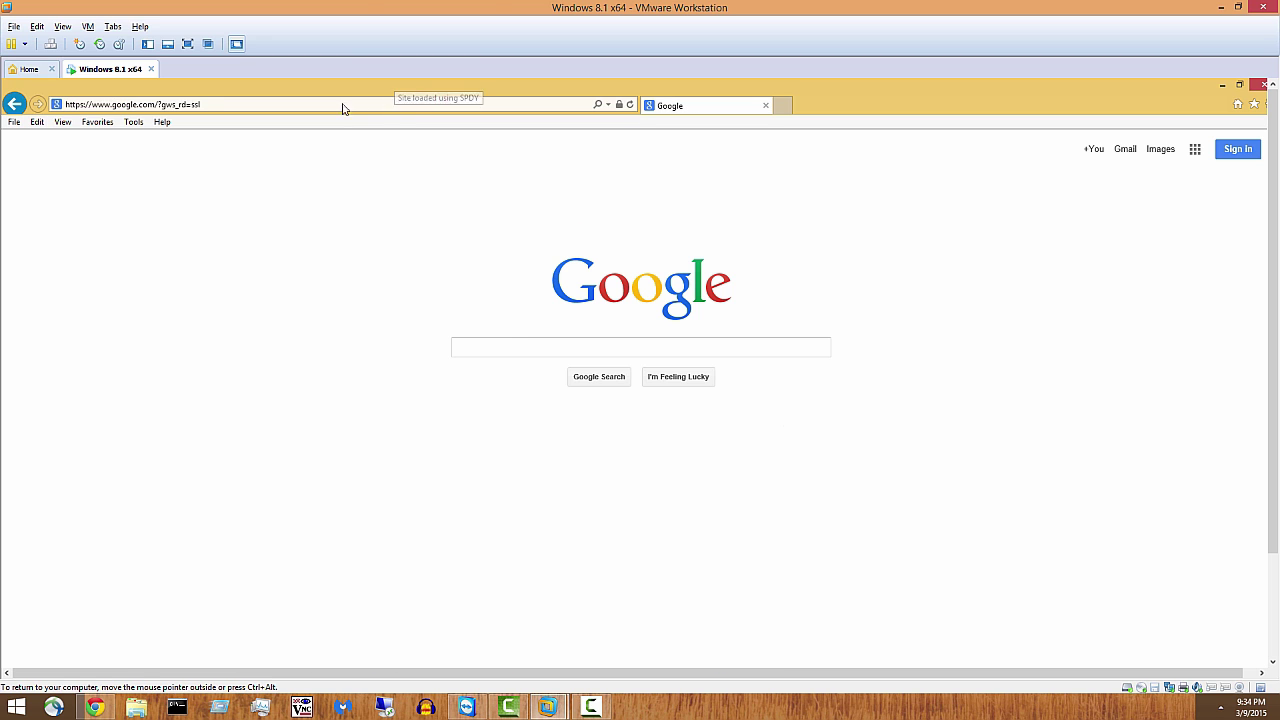
{"action": "type", "text": "you"}
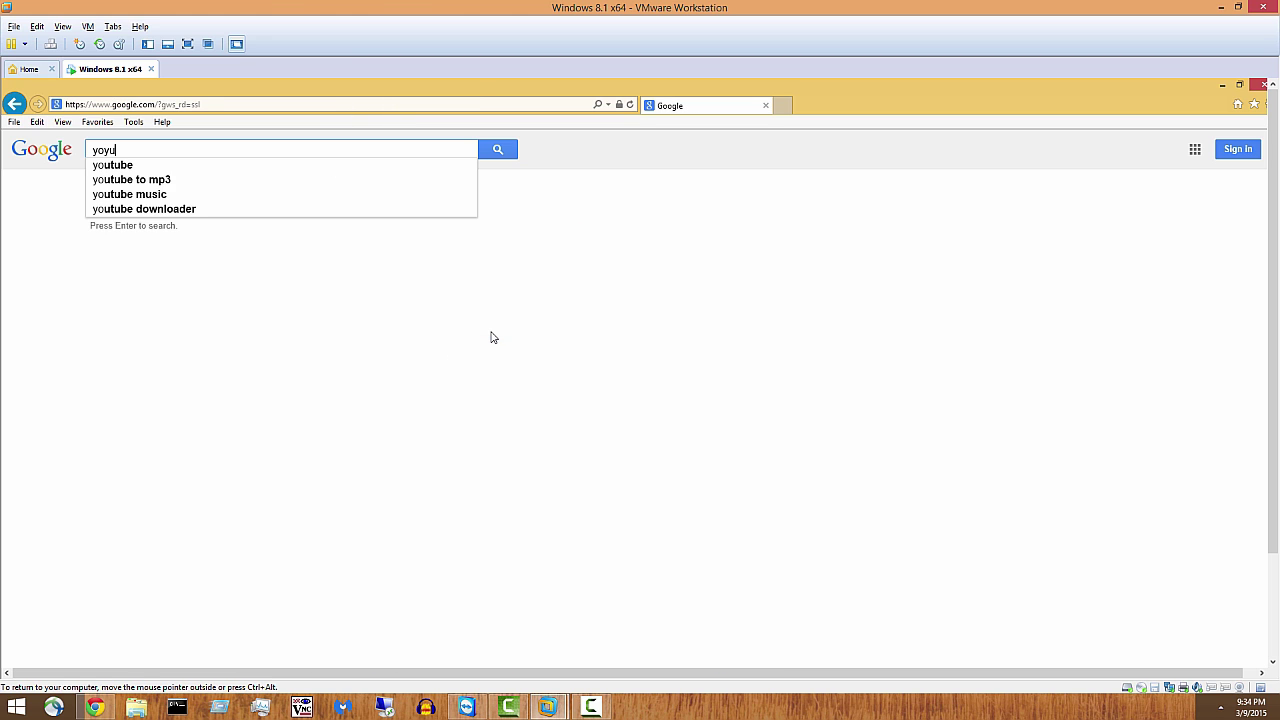
{"action": "type", "text": "tube c"}
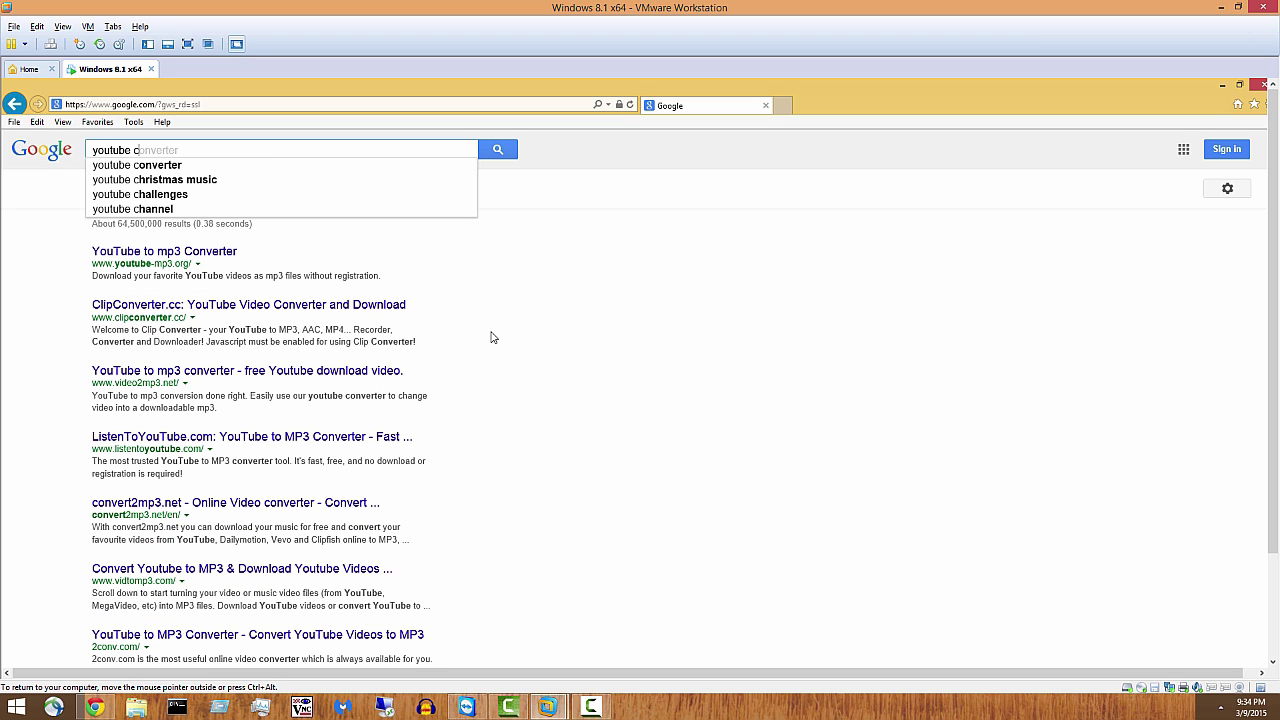
{"action": "key", "text": "Return"}
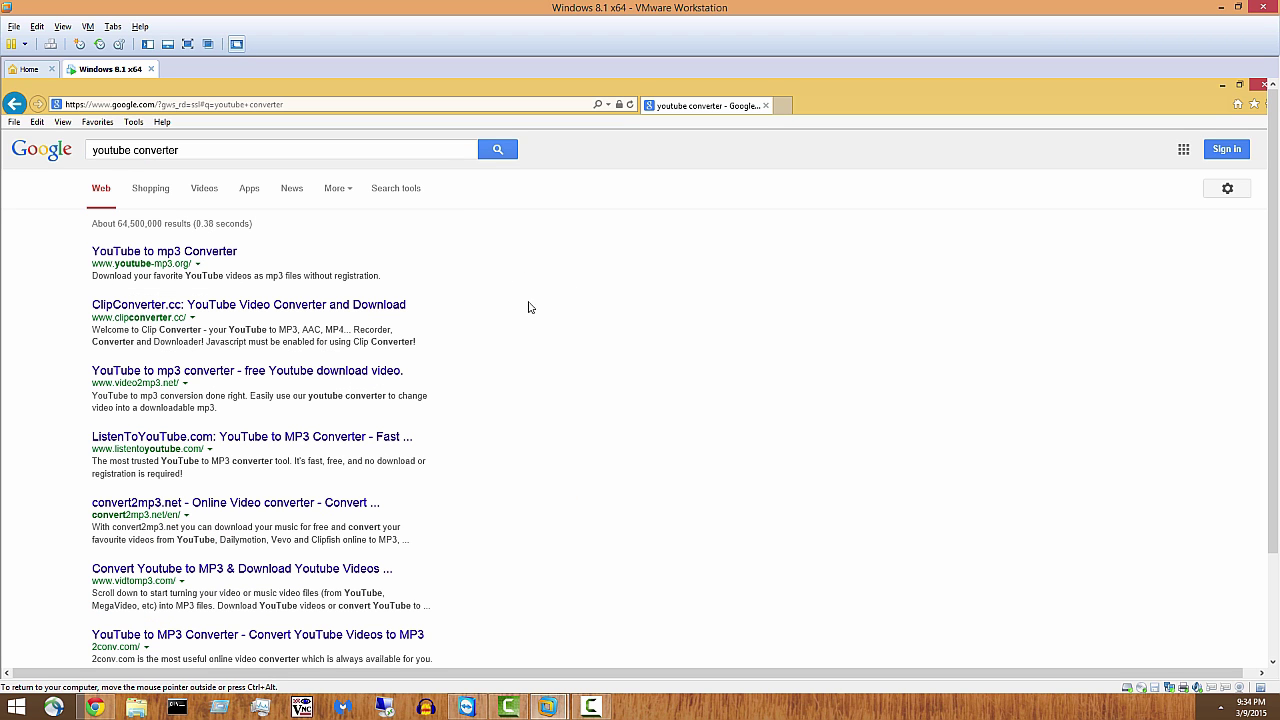
{"action": "left_click", "coordinate": [163, 253]}
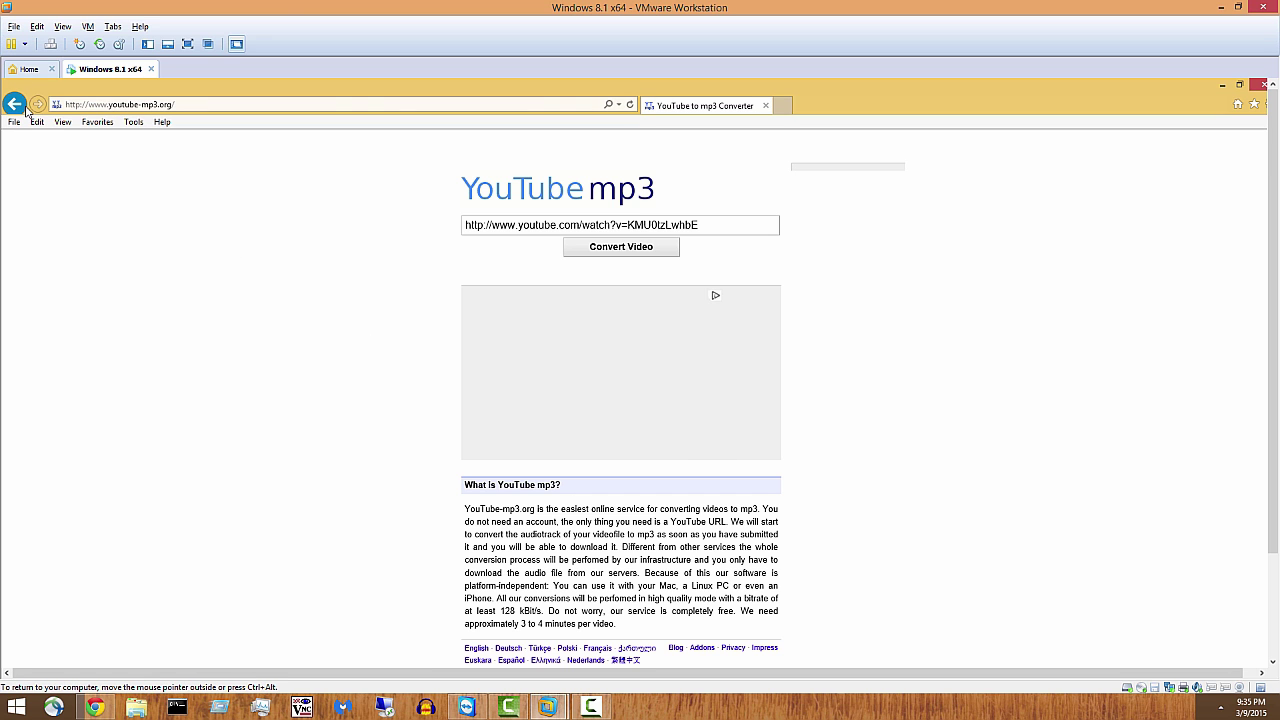
{"action": "key", "text": "alt+Left"}
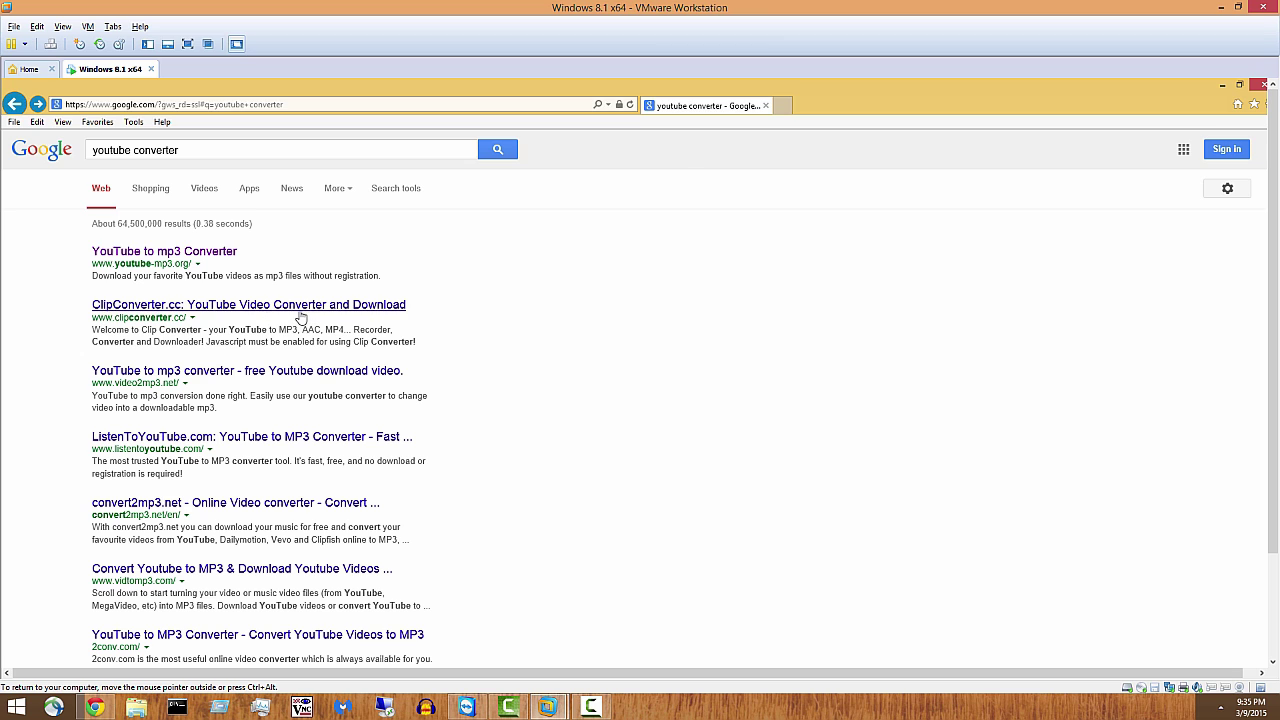
- Edit the search to 'youtube downloader' using the suggestion and run it
{"action": "left_click", "coordinate": [200, 150]}
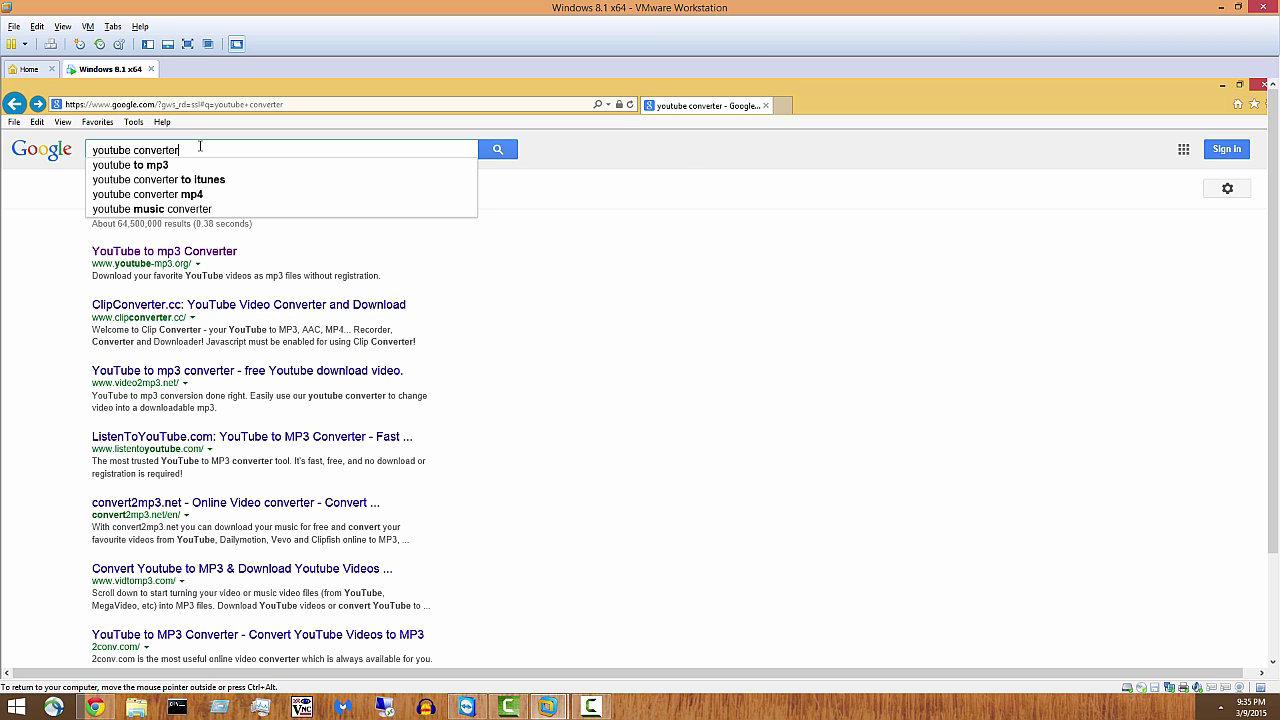
{"action": "key", "text": "BackSpace"}
{"action": "key", "text": "BackSpace"}
{"action": "key", "text": "BackSpace"}
{"action": "key", "text": "BackSpace"}
{"action": "key", "text": "BackSpace"}
{"action": "key", "text": "BackSpace"}
{"action": "key", "text": "BackSpace"}
{"action": "key", "text": "BackSpace"}
{"action": "key", "text": "BackSpace"}
{"action": "type", "text": "down"}
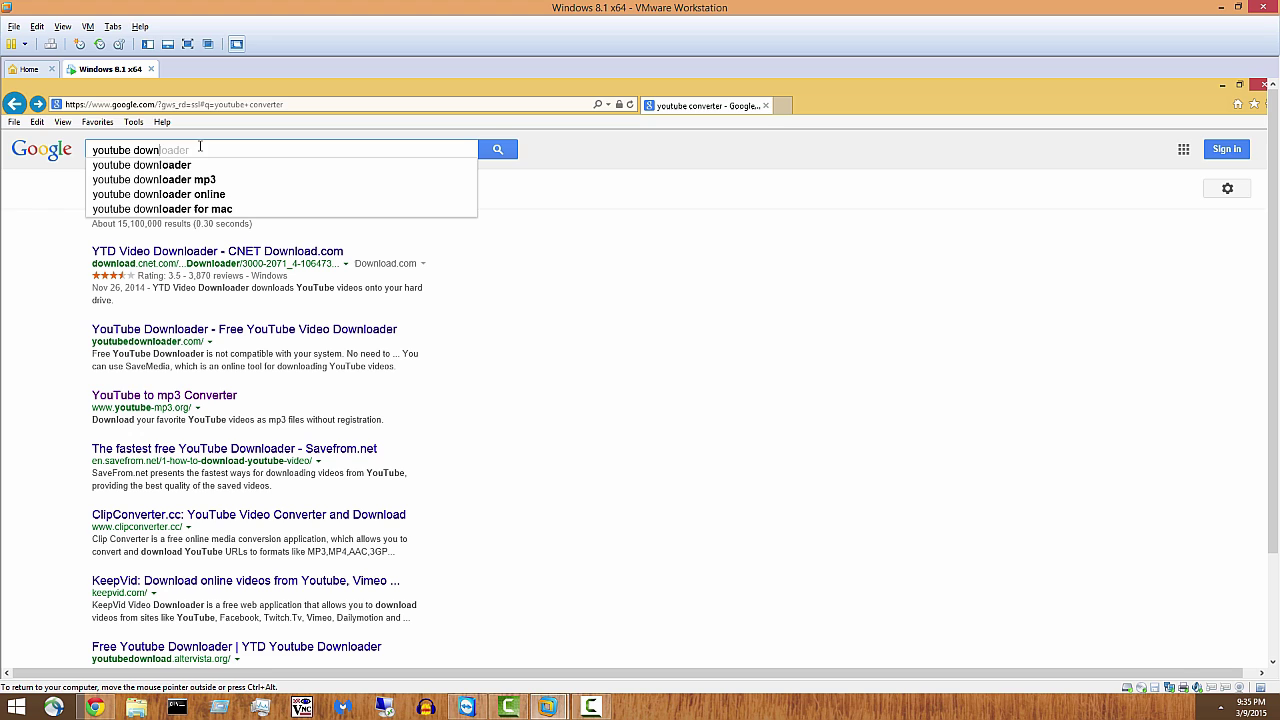
{"action": "key", "text": "Down"}
{"action": "key", "text": "Return"}
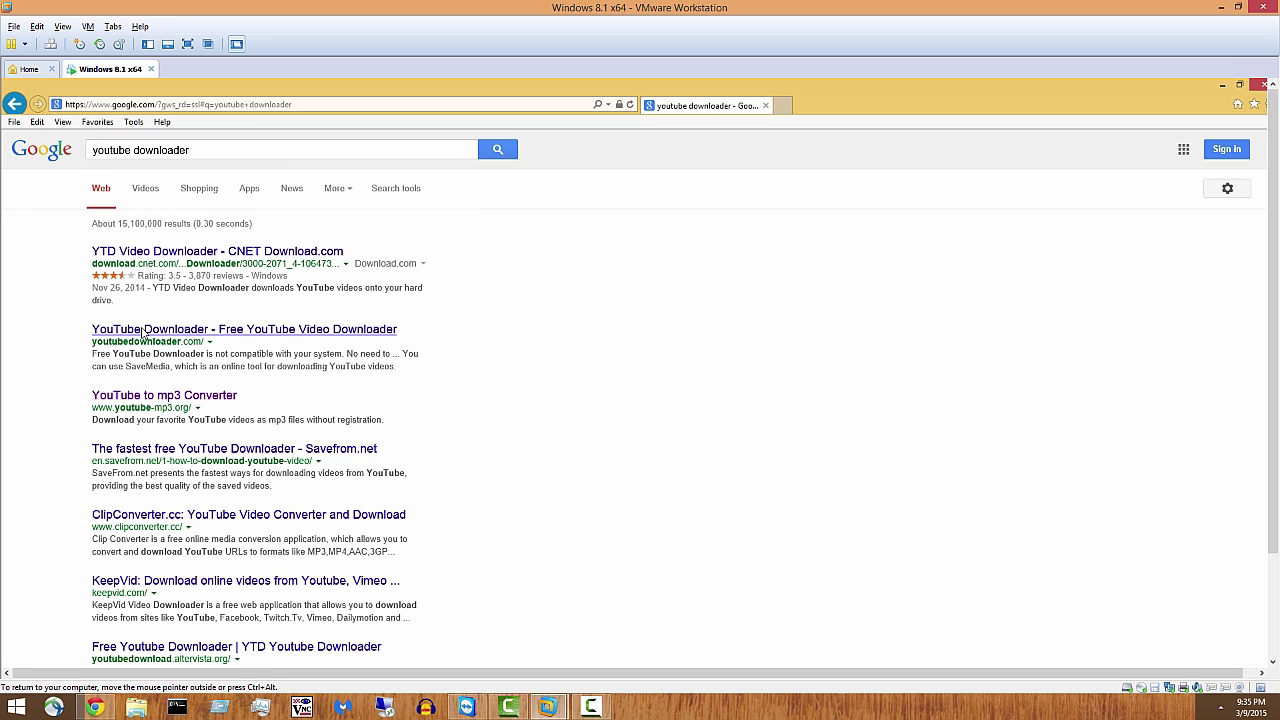
- Open the youtubedownloader.com result, run its installer, and quarantine the file flagged as Adware.Gen
{"action": "left_click", "coordinate": [175, 331]}
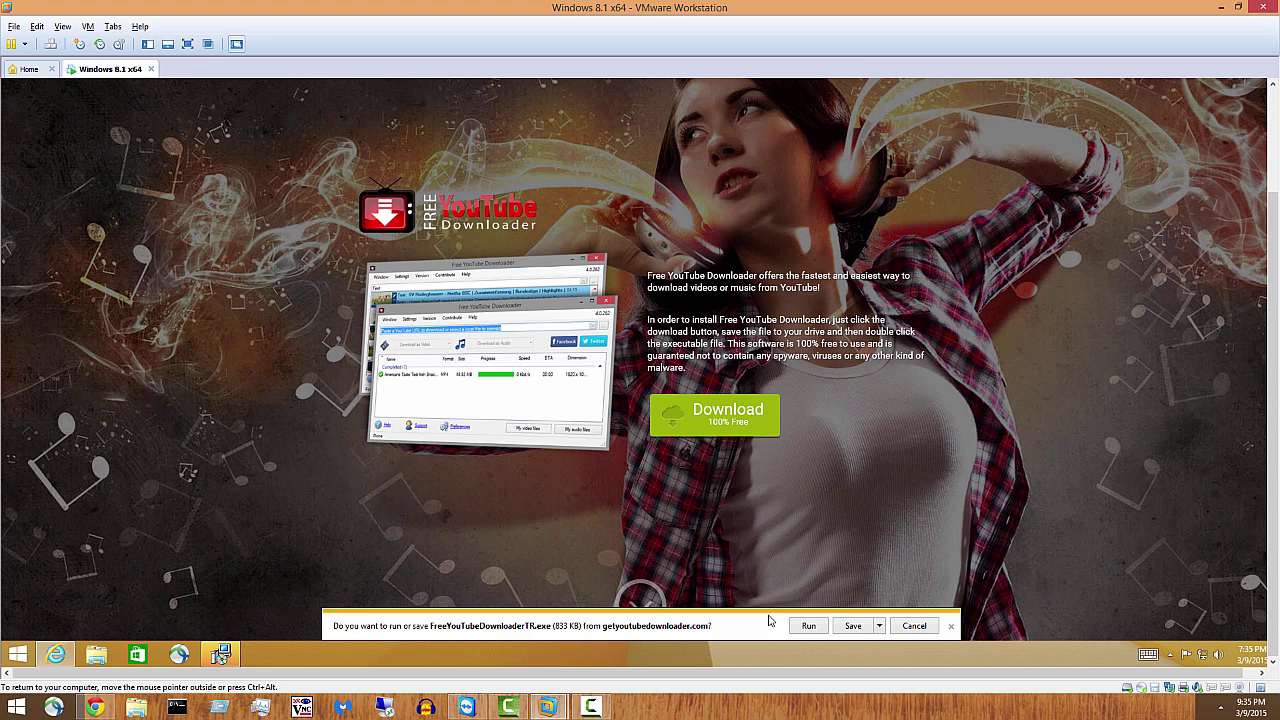
{"action": "left_click", "coordinate": [808, 625]}
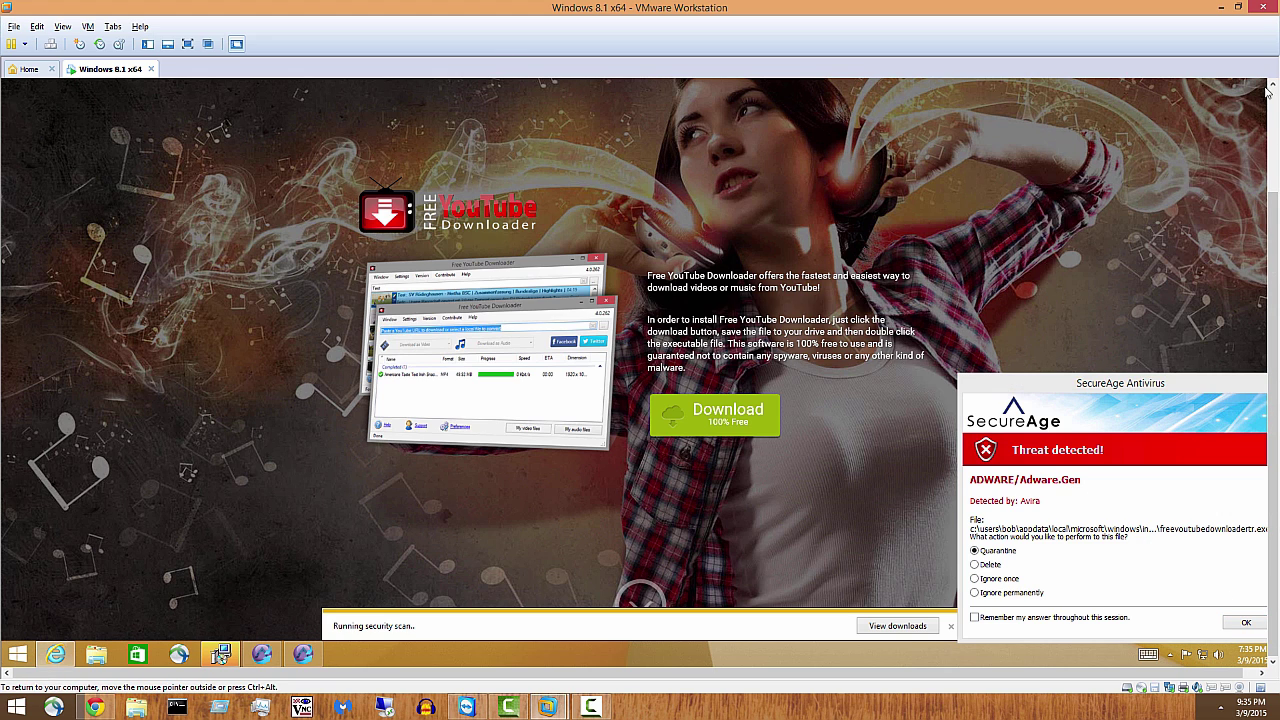
{"action": "scroll", "coordinate": [1275, 202], "scroll_direction": "up", "scroll_amount": 1}
{"action": "left_click", "coordinate": [1245, 622]}
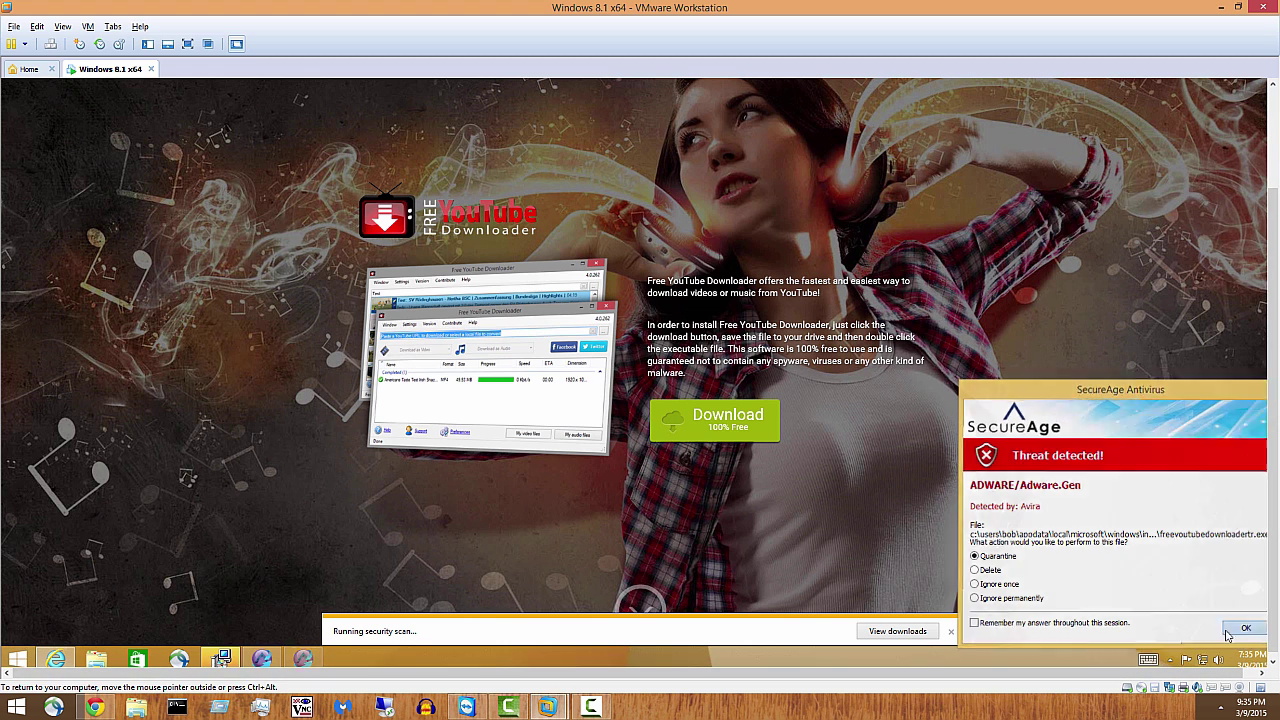
{"action": "scroll", "coordinate": [1265, 476], "scroll_direction": "up", "scroll_amount": 5}
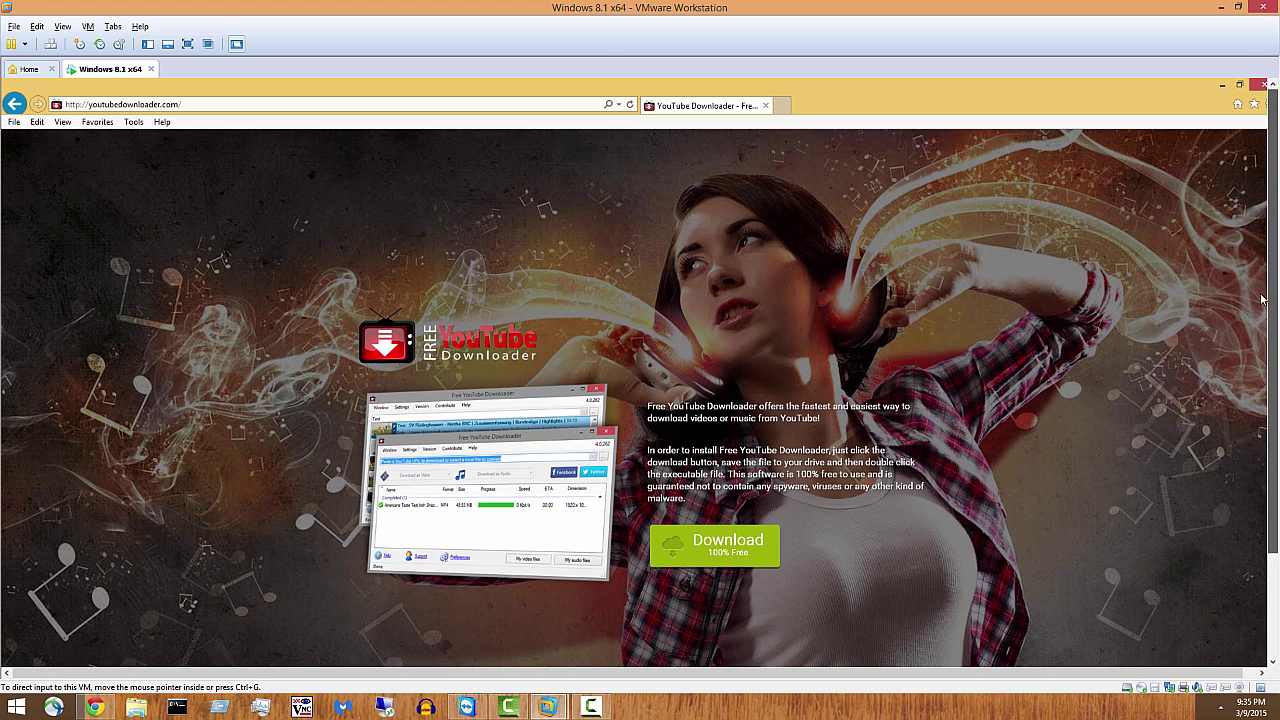
- Go back to results, go full screen, answer No to trusting the downloader, OK the error, finish Adobe setup
{"action": "left_click", "coordinate": [13, 104]}
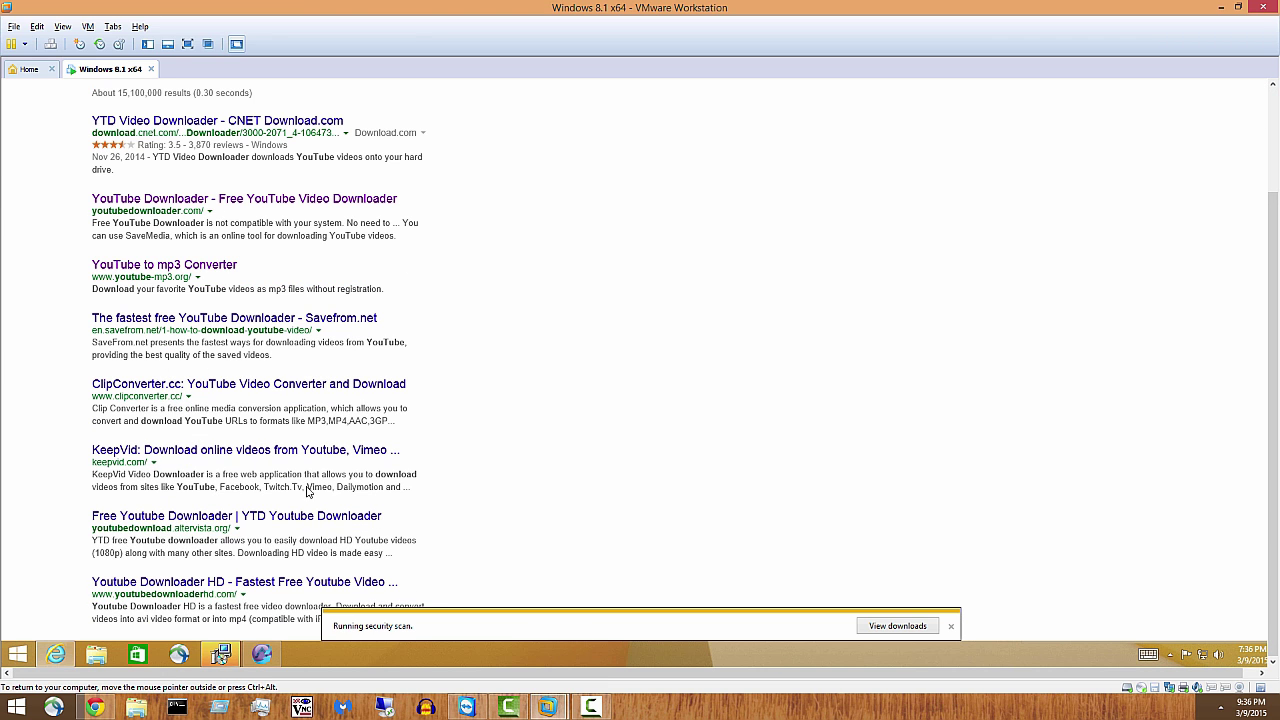
{"action": "left_click", "coordinate": [187, 44]}
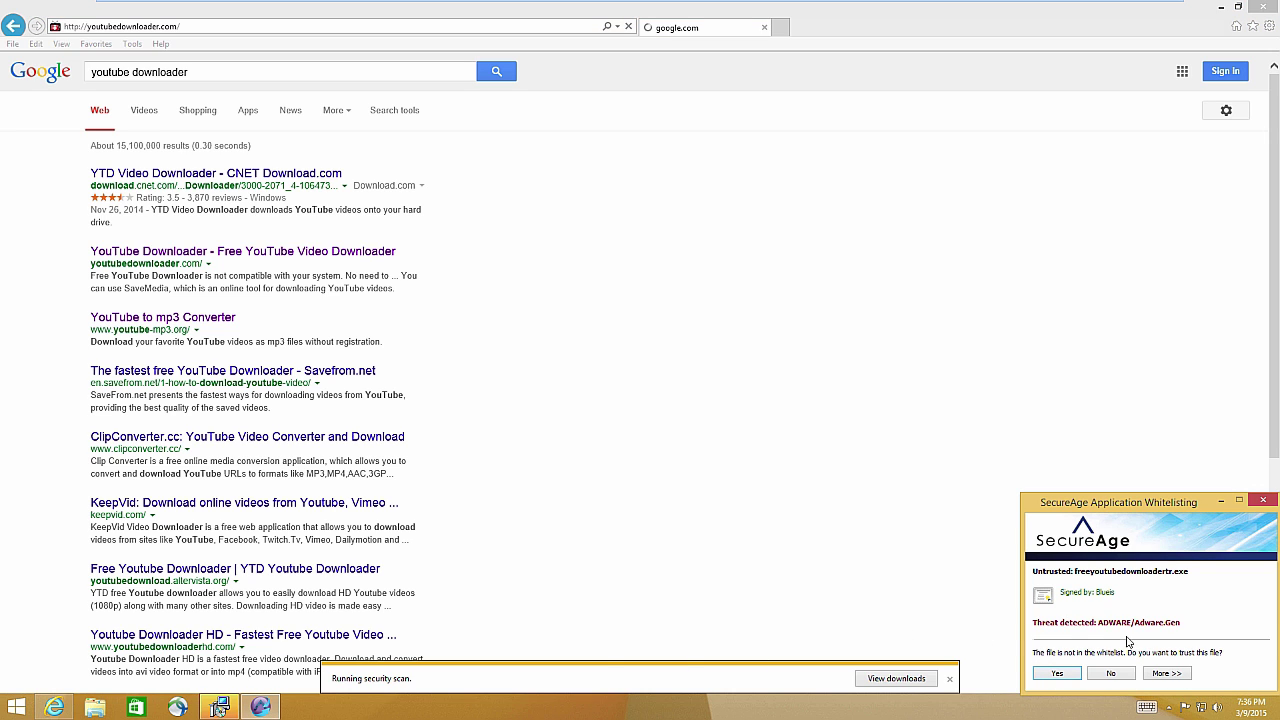
{"action": "left_click", "coordinate": [1111, 674]}
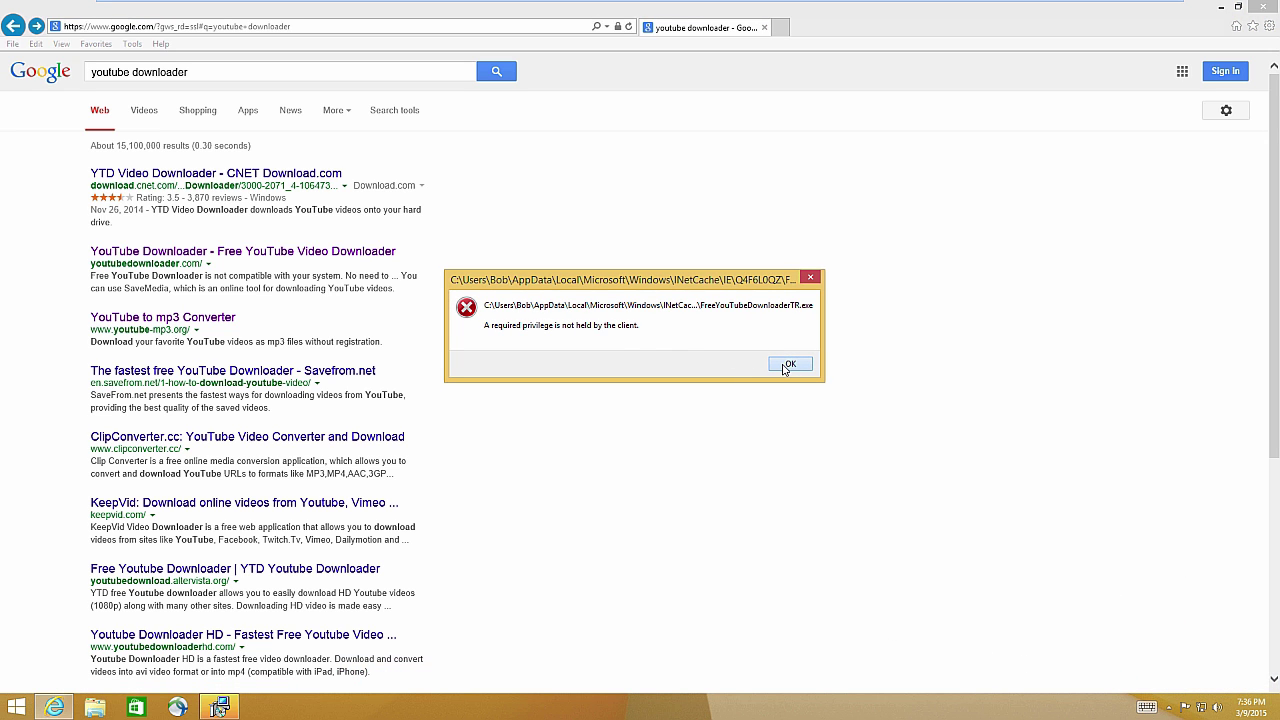
{"action": "left_click", "coordinate": [785, 366]}
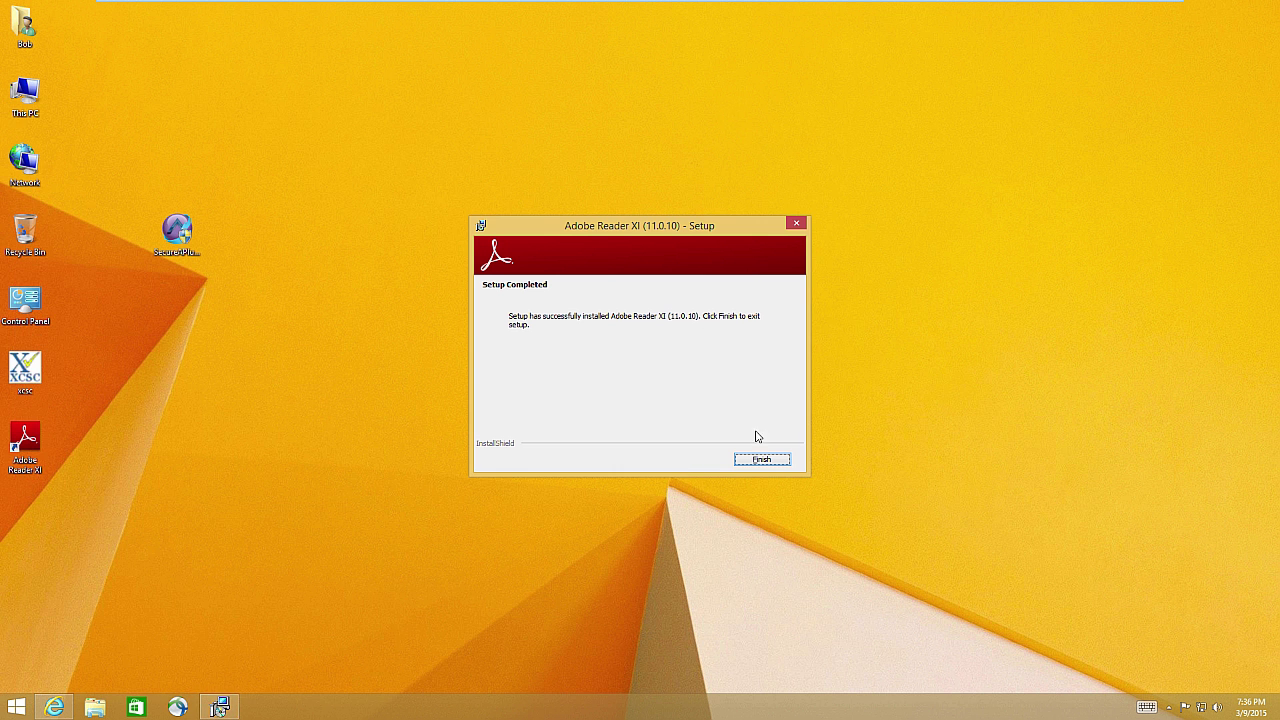
{"action": "left_click", "coordinate": [763, 460]}
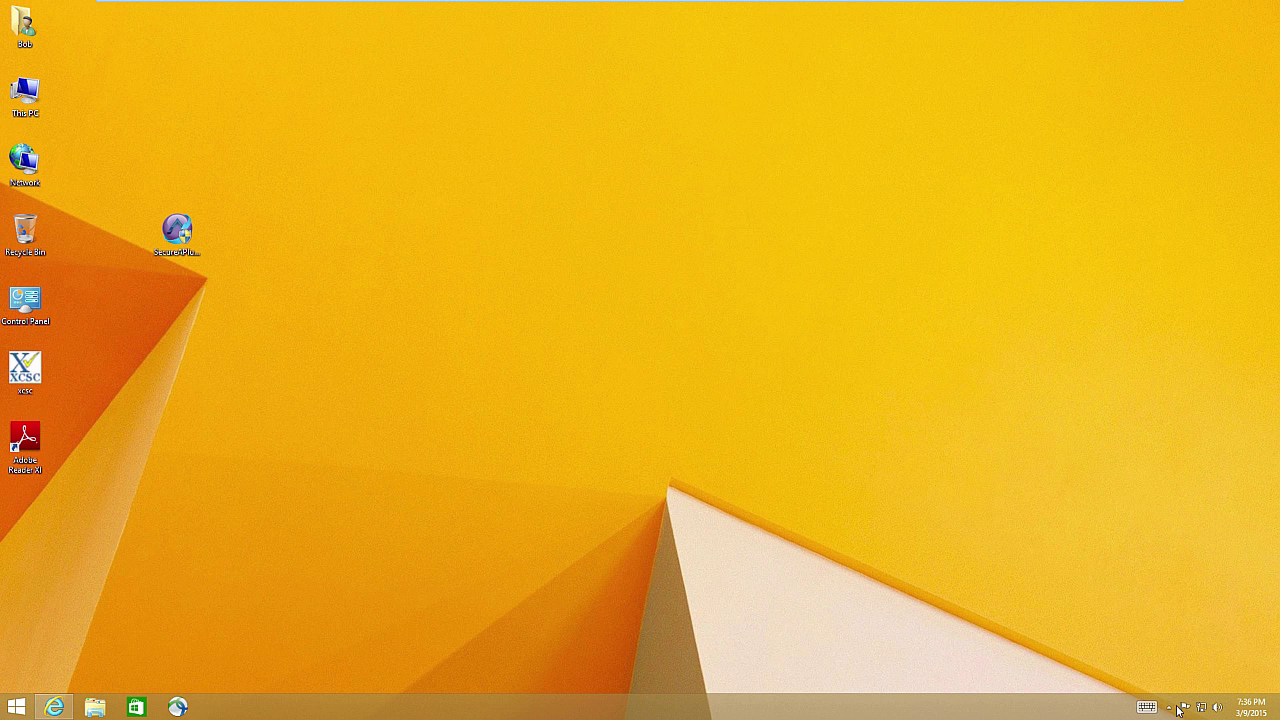
- Open SecureAPlus from the tray, switch whitelisting to Lockdown Mode, and view the Advanced Mode options
{"action": "left_click", "coordinate": [1167, 707]}
{"action": "left_click", "coordinate": [1146, 639]}
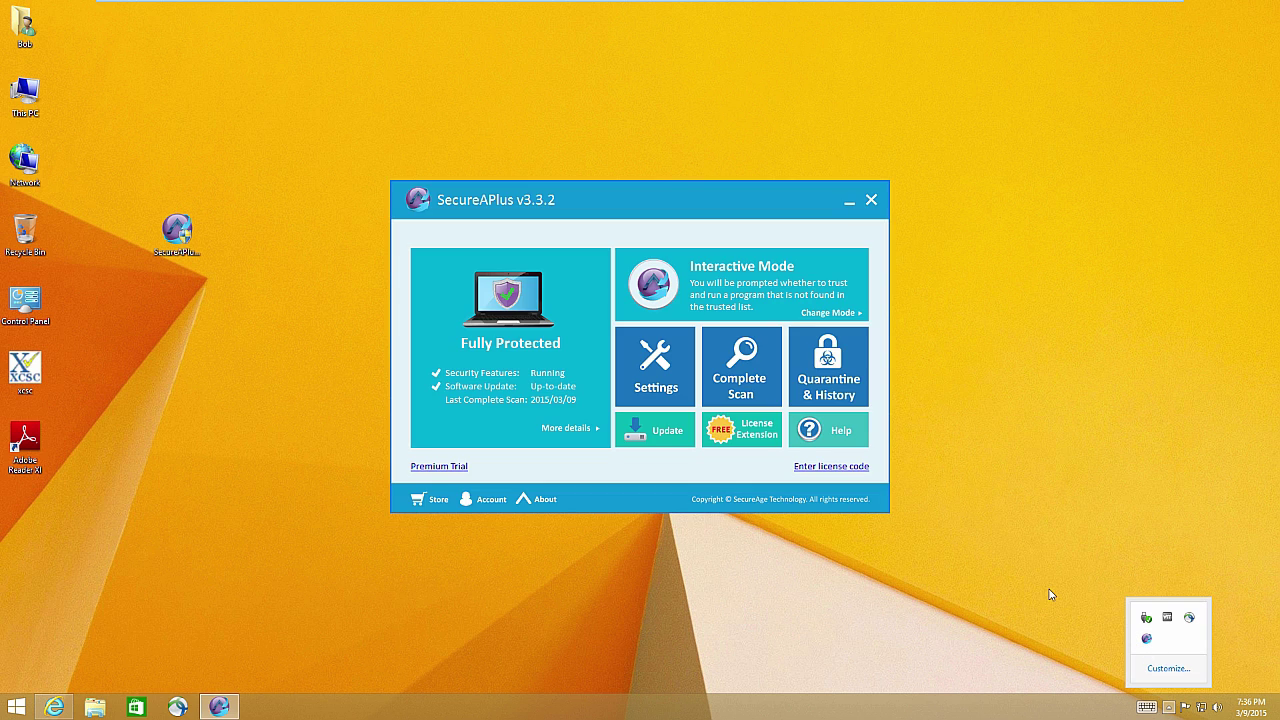
{"action": "left_click", "coordinate": [1106, 646]}
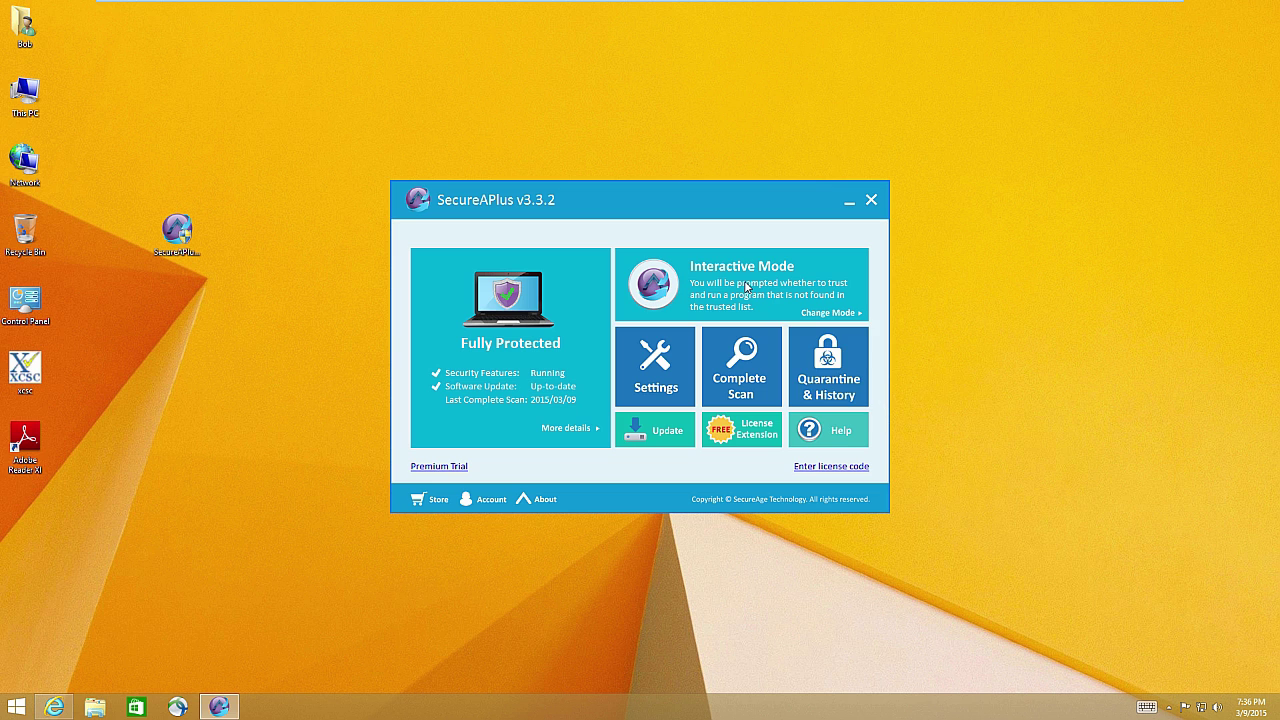
{"action": "left_click", "coordinate": [826, 314]}
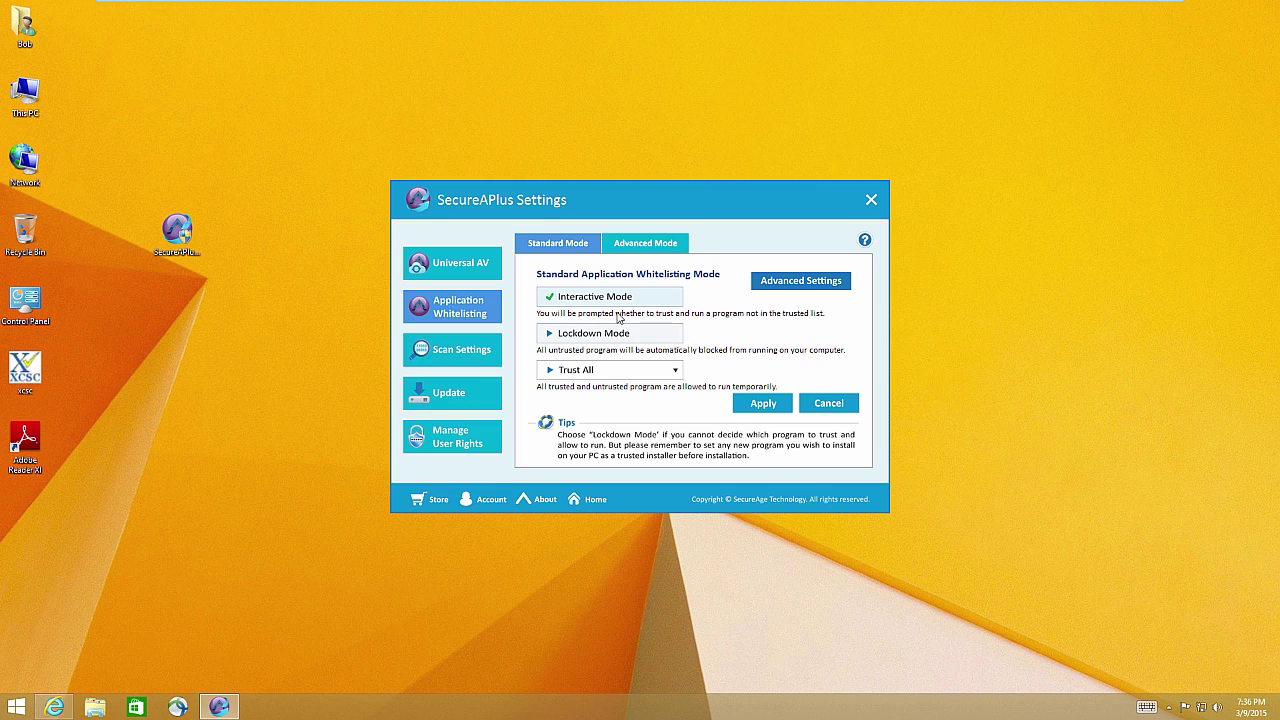
{"action": "left_click", "coordinate": [614, 333]}
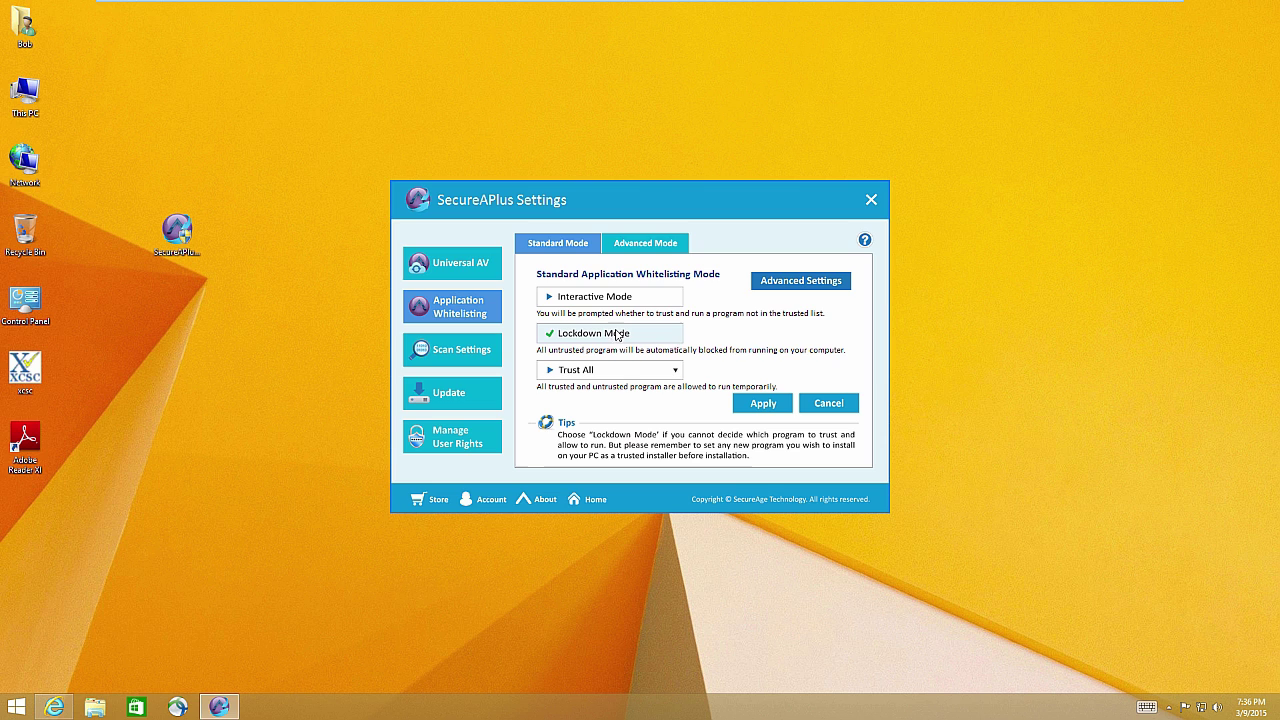
{"action": "left_click", "coordinate": [618, 248]}
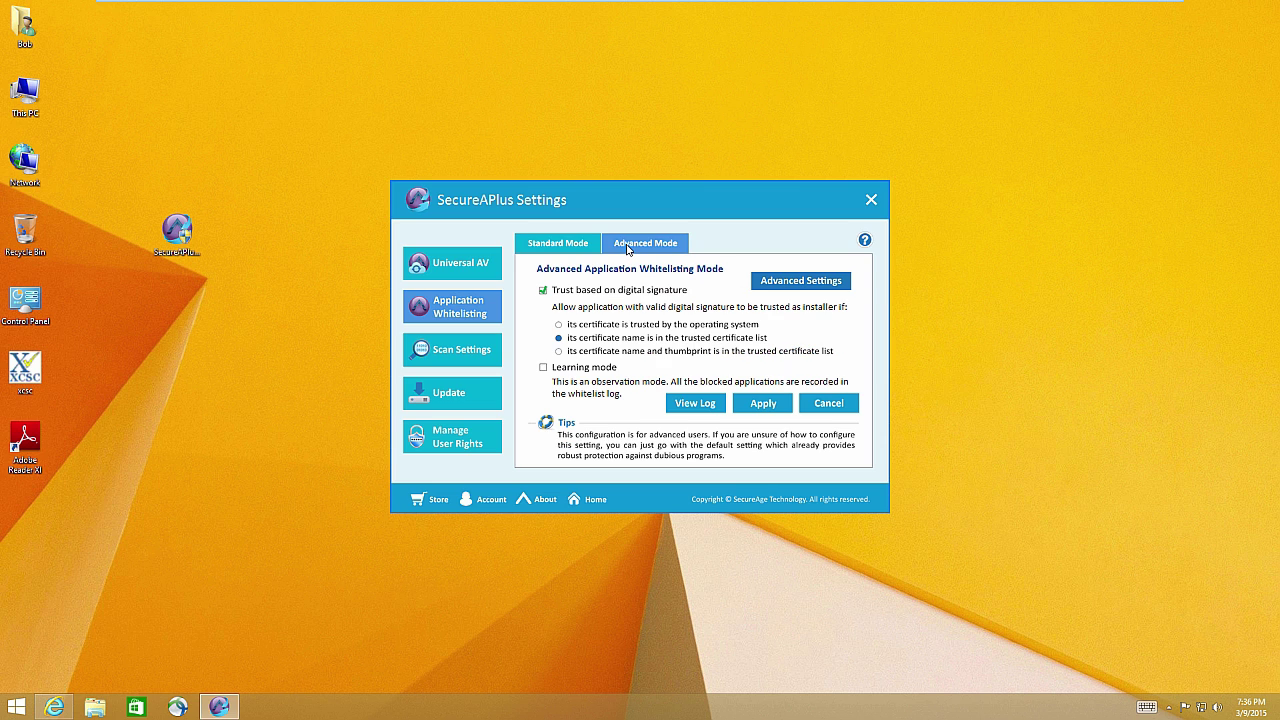
- Browse the Restricted Applications, Trusted Certificate and Script tabs without changes, then open Manage User Rights
{"action": "left_click", "coordinate": [771, 281]}
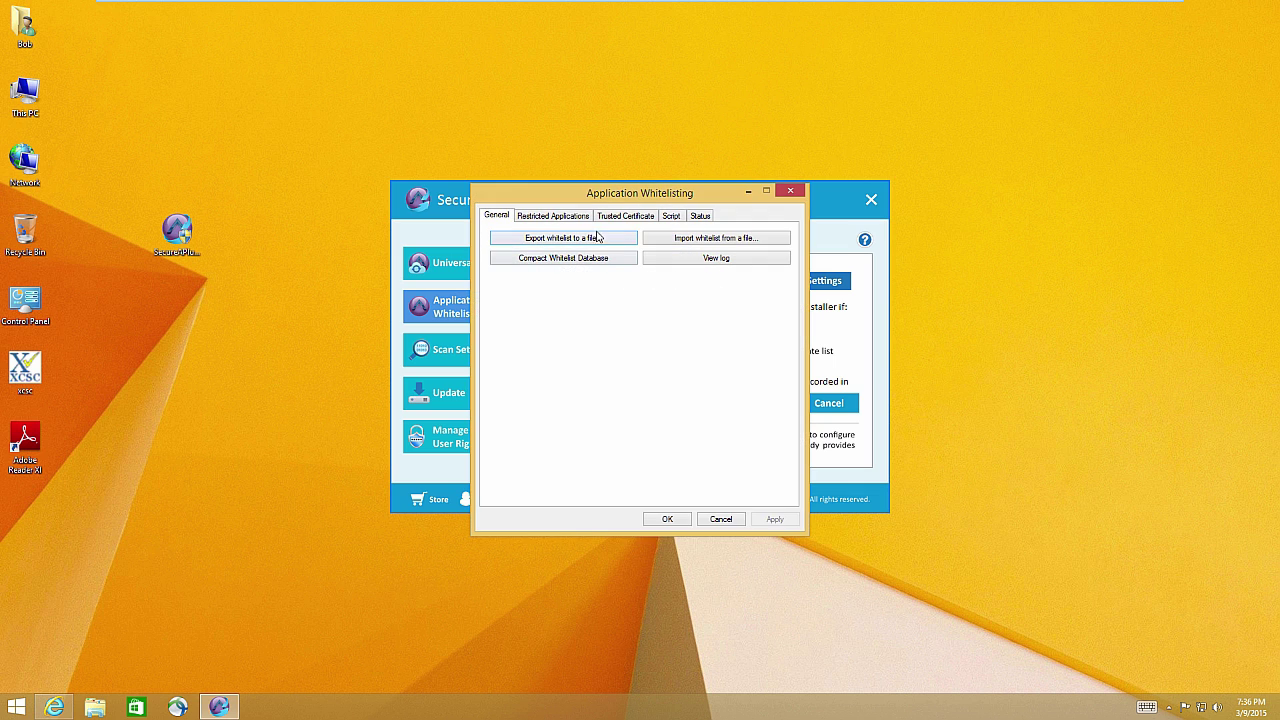
{"action": "left_click", "coordinate": [552, 222]}
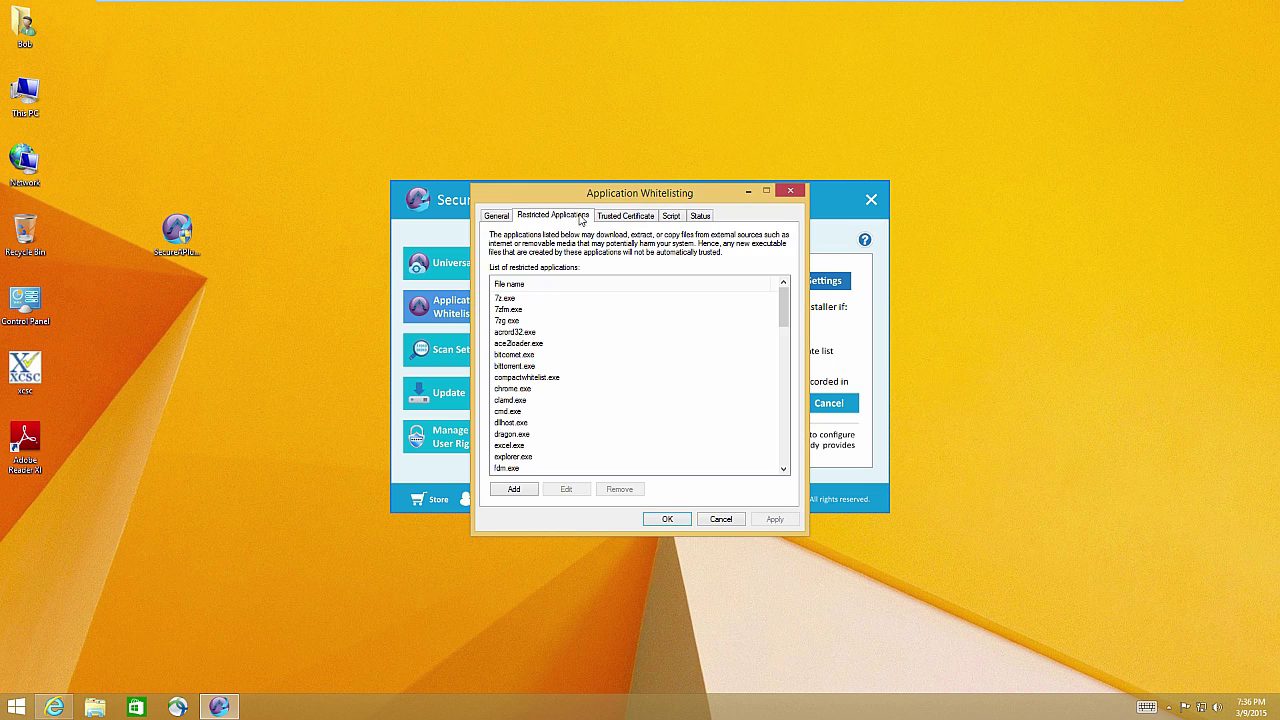
{"action": "left_click", "coordinate": [620, 220]}
{"action": "left_click", "coordinate": [674, 220]}
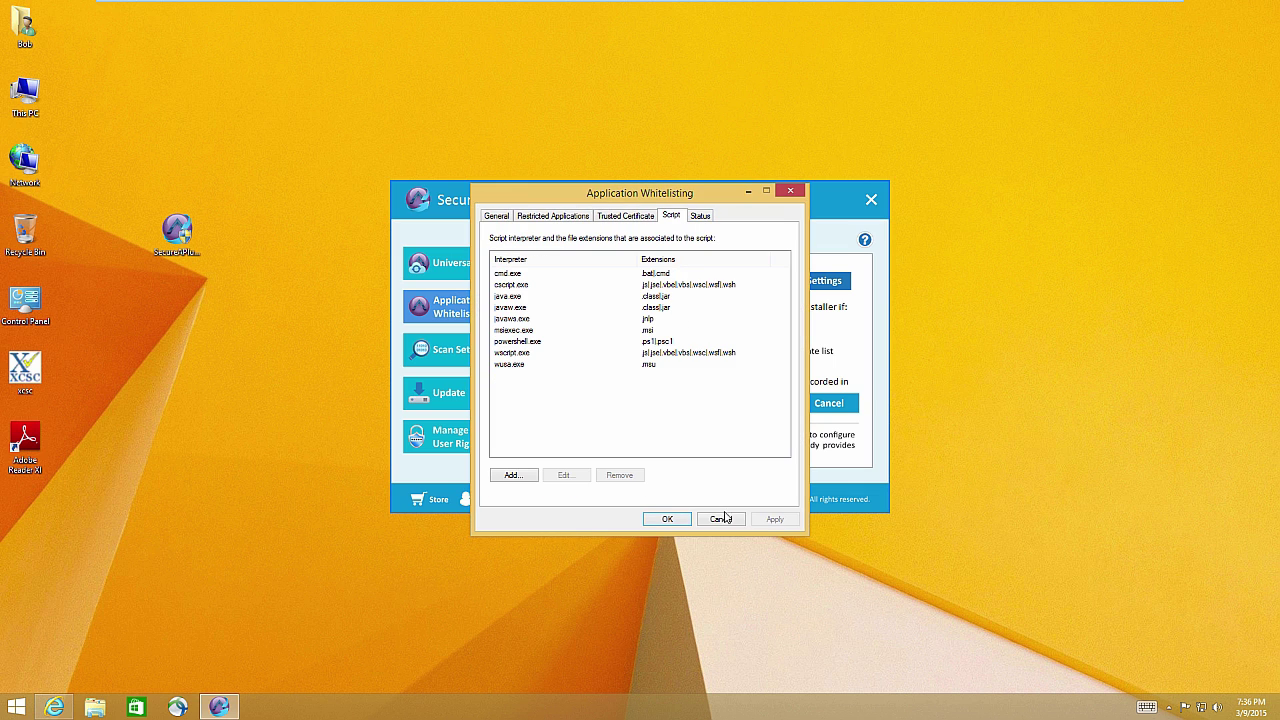
{"action": "left_click", "coordinate": [721, 519]}
{"action": "left_click", "coordinate": [455, 443]}
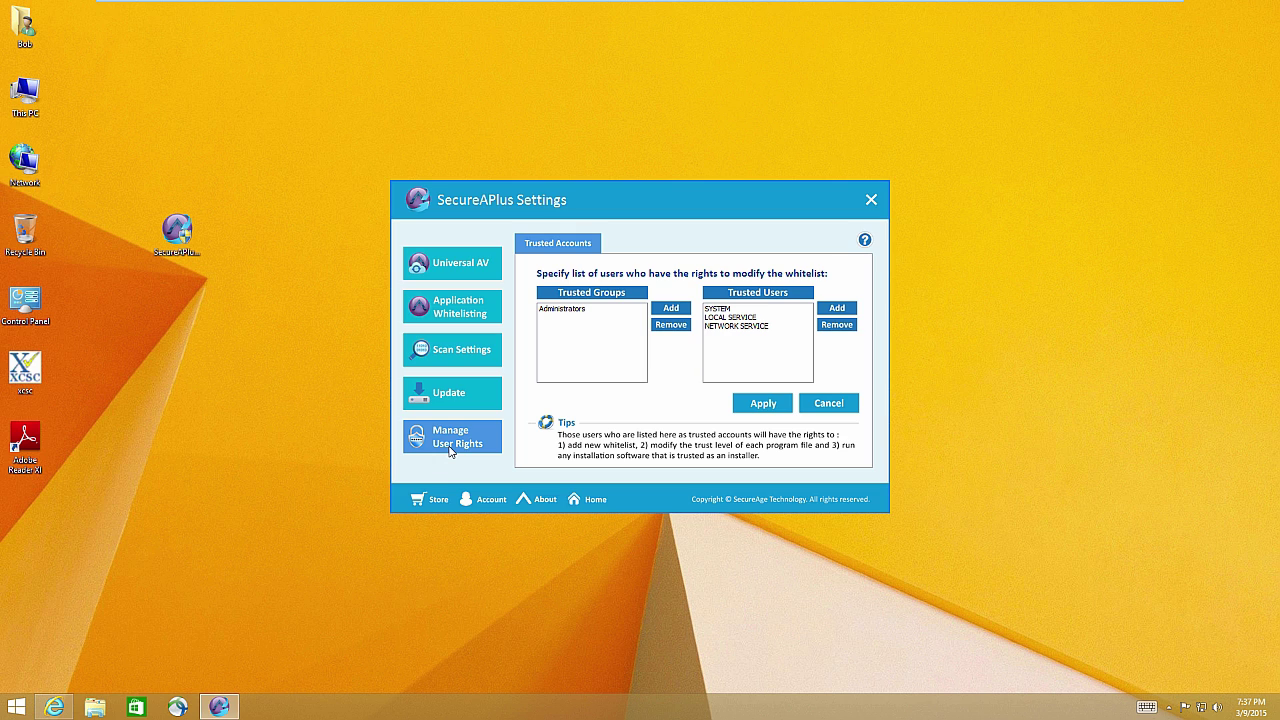
- From the SecureAPlus tray icon, switch whitelisting to Lockdown then back to Interactive Mode, and return to Internet Explorer
{"action": "left_click", "coordinate": [1168, 707]}
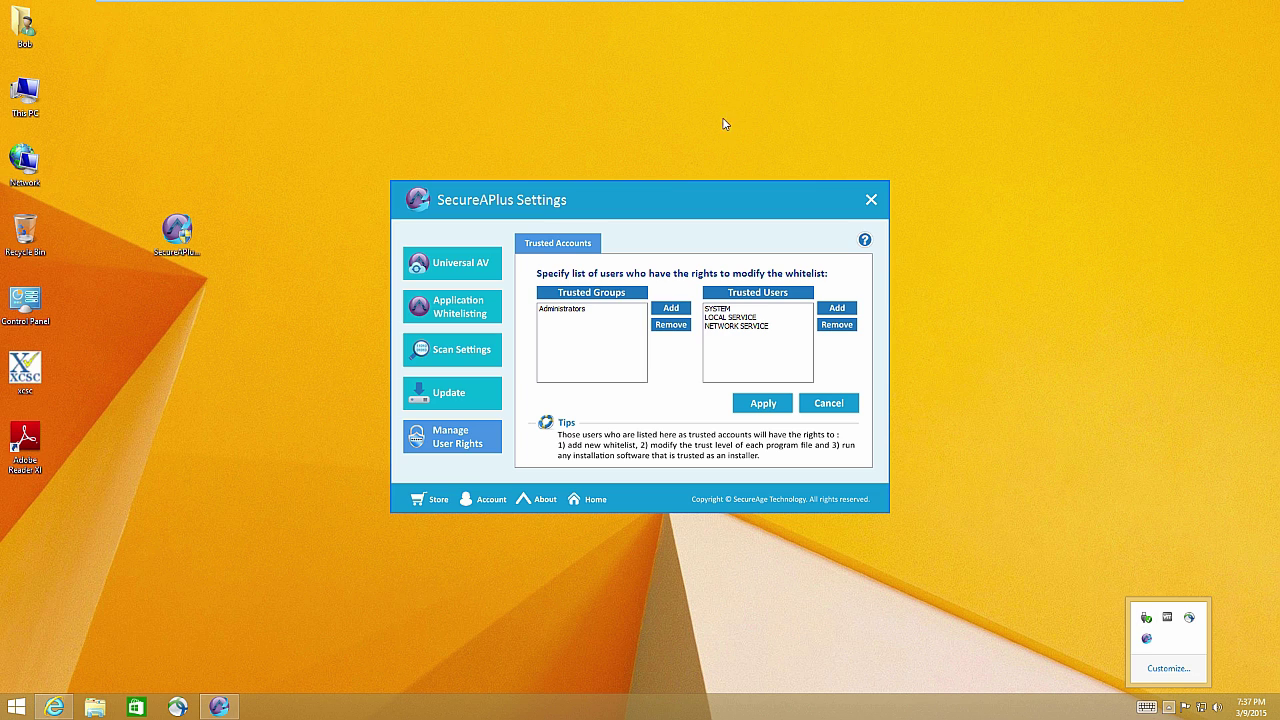
{"action": "left_click", "coordinate": [1038, 601]}
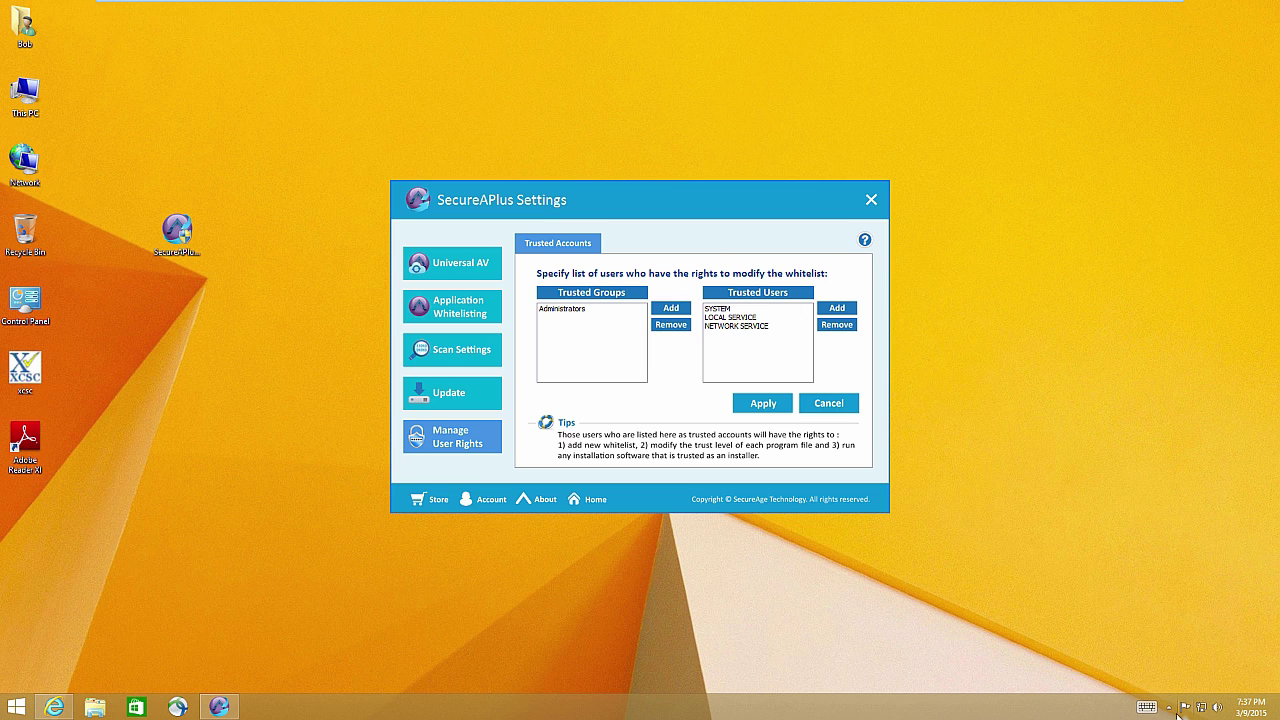
{"action": "left_click", "coordinate": [1168, 707]}
{"action": "right_click", "coordinate": [1147, 643]}
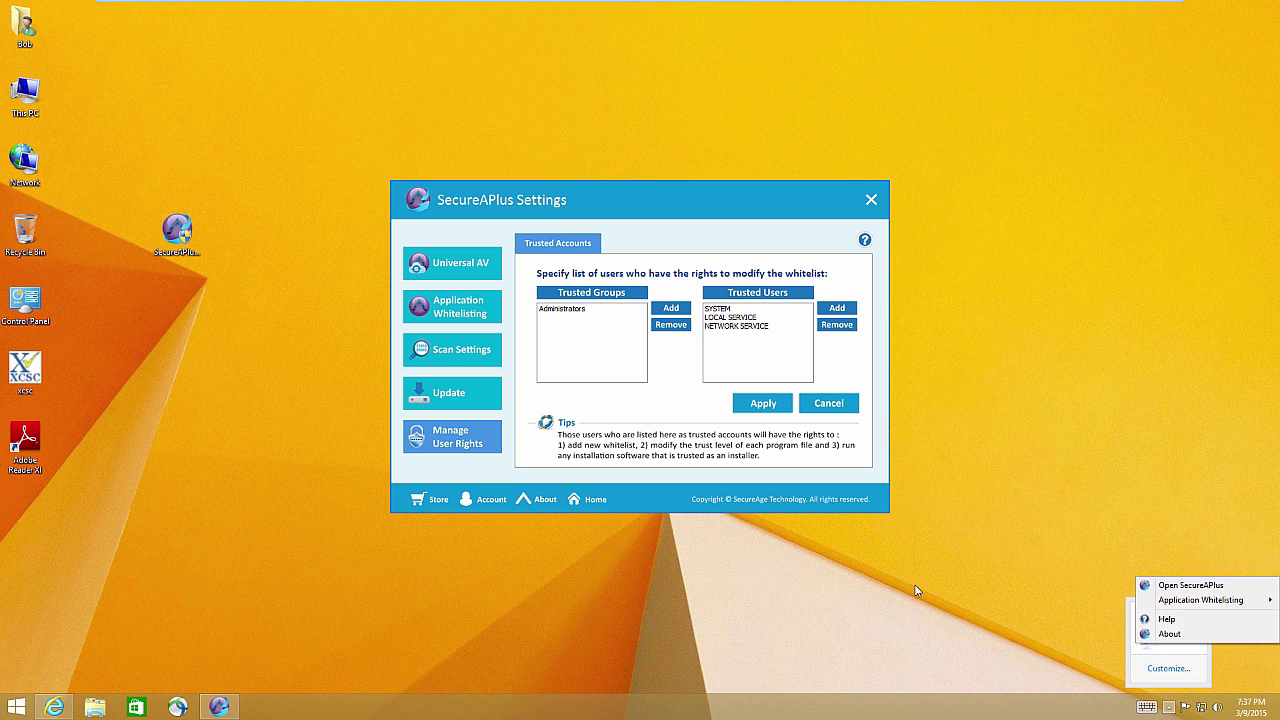
{"action": "left_click", "coordinate": [917, 587]}
{"action": "left_click", "coordinate": [466, 323]}
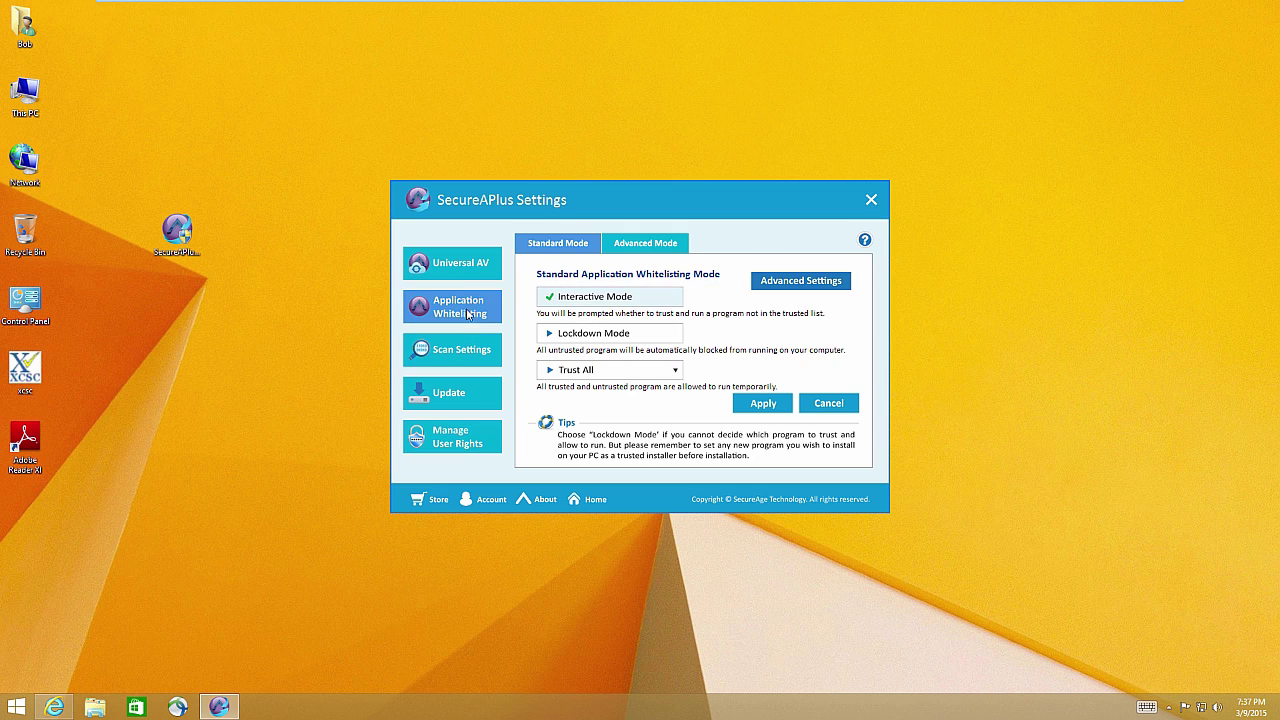
{"action": "left_click", "coordinate": [612, 334]}
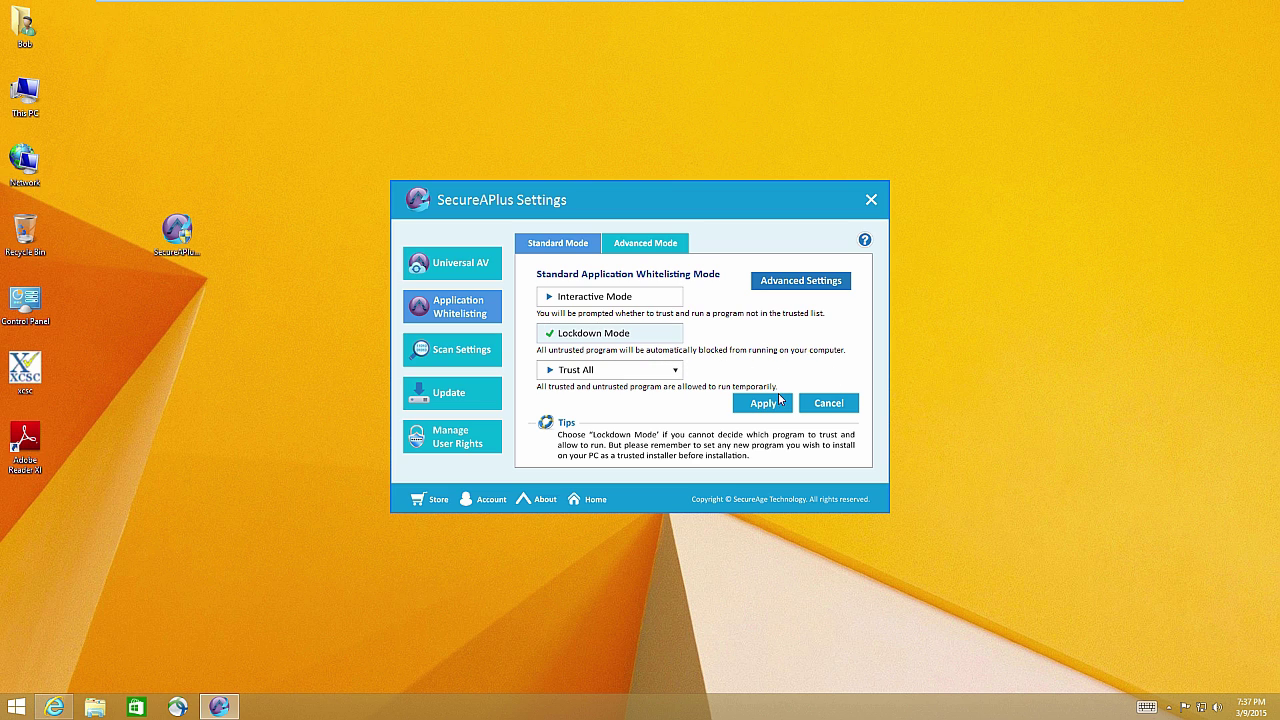
{"action": "left_click", "coordinate": [620, 304]}
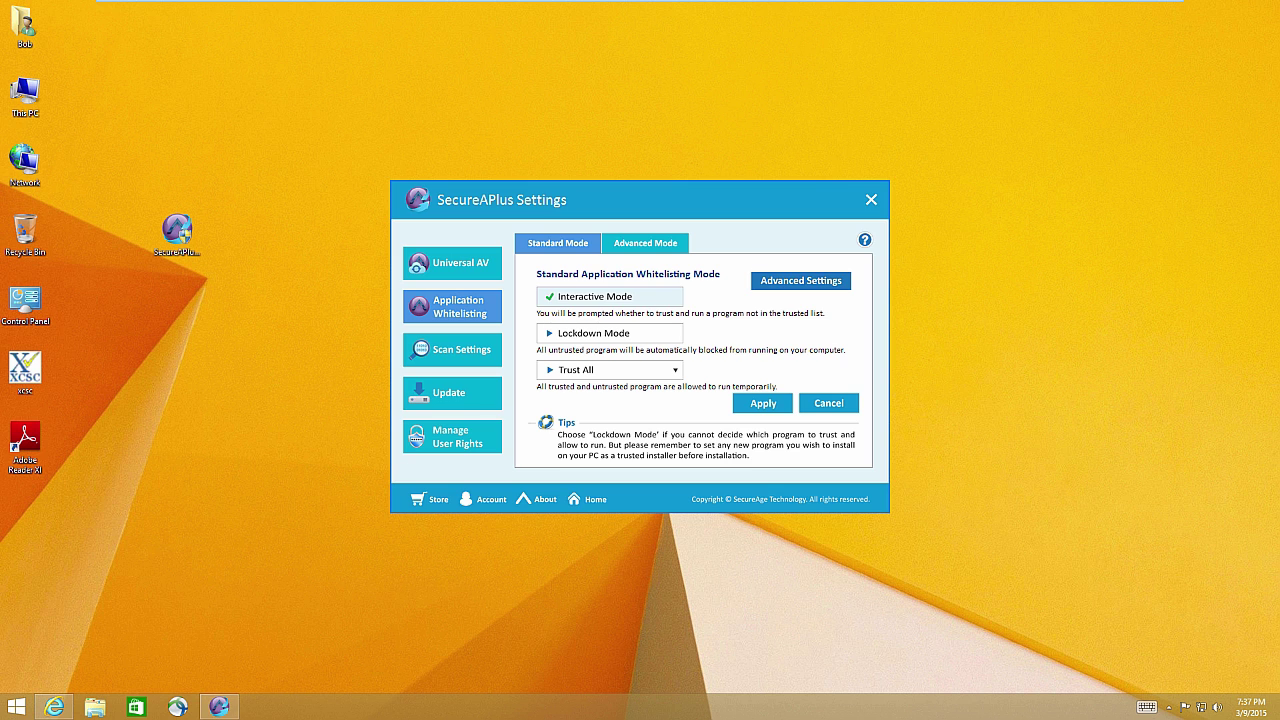
{"action": "left_click", "coordinate": [54, 707]}
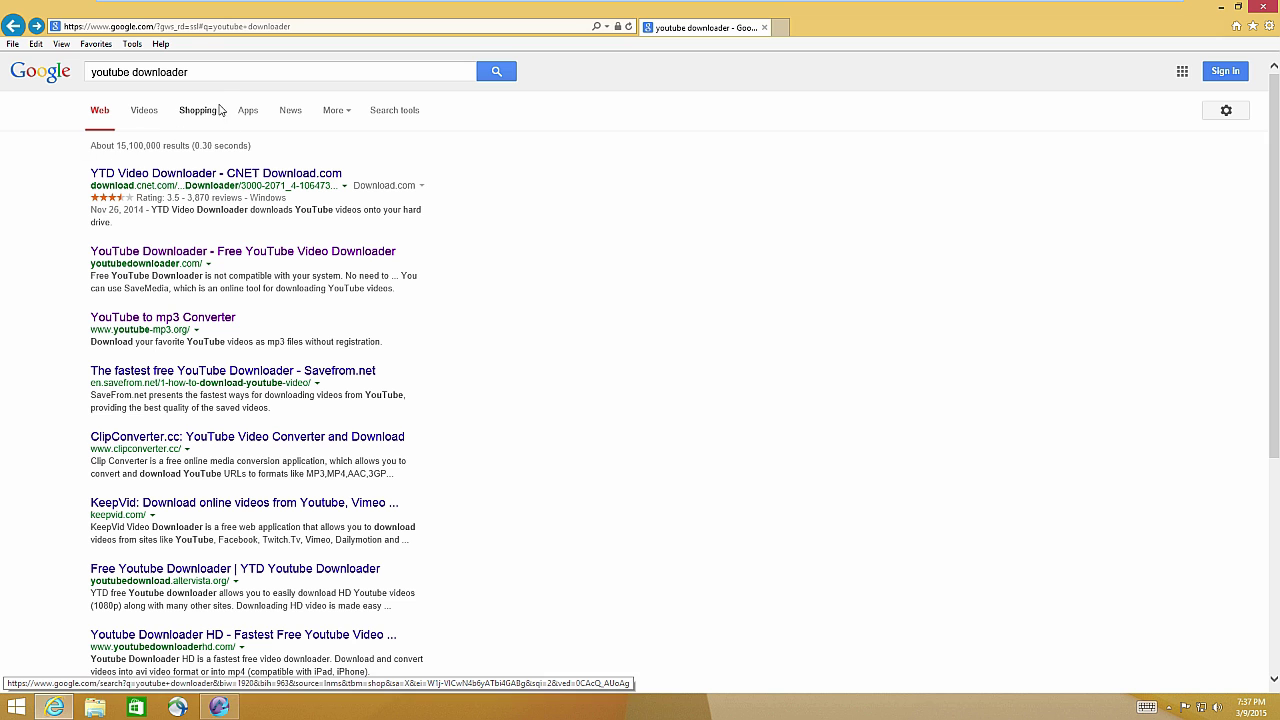
- Go to filehippo.com and start downloading CCleaner 5.03 (ccsetup503.exe)
{"action": "left_click", "coordinate": [191, 27]}
{"action": "type", "text": "filehippo.com/"}
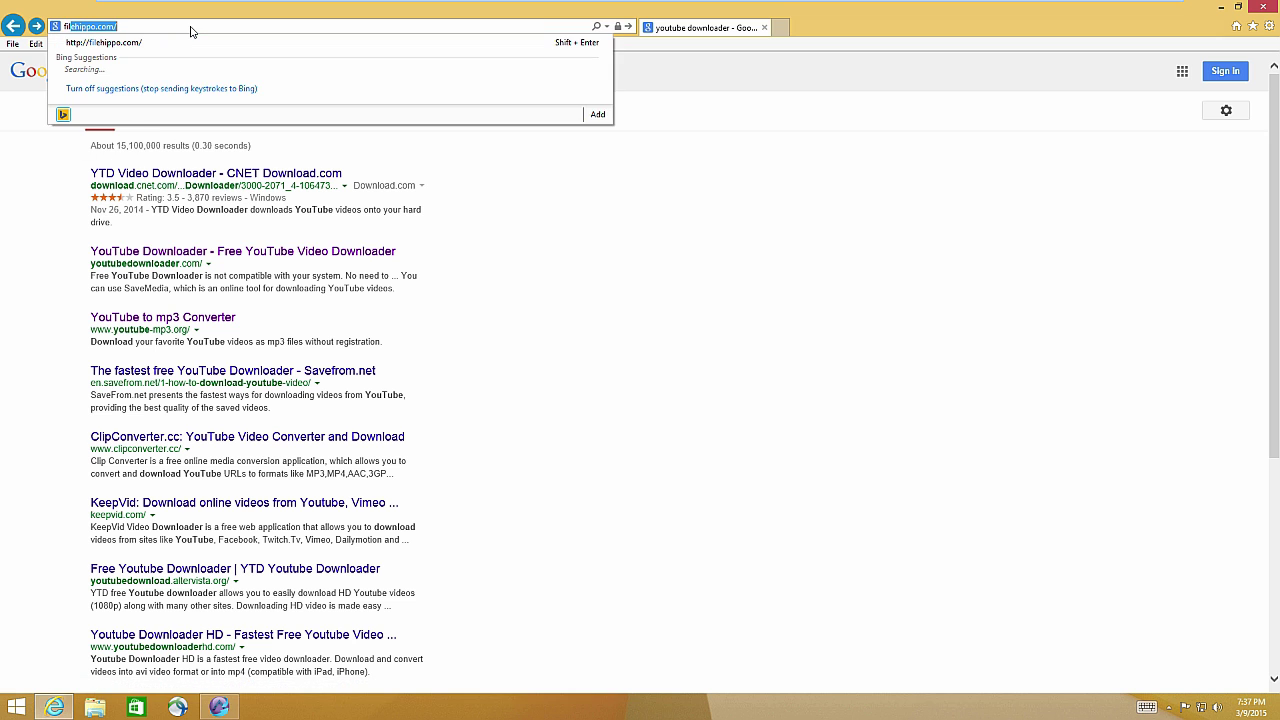
{"action": "key", "text": "Return"}
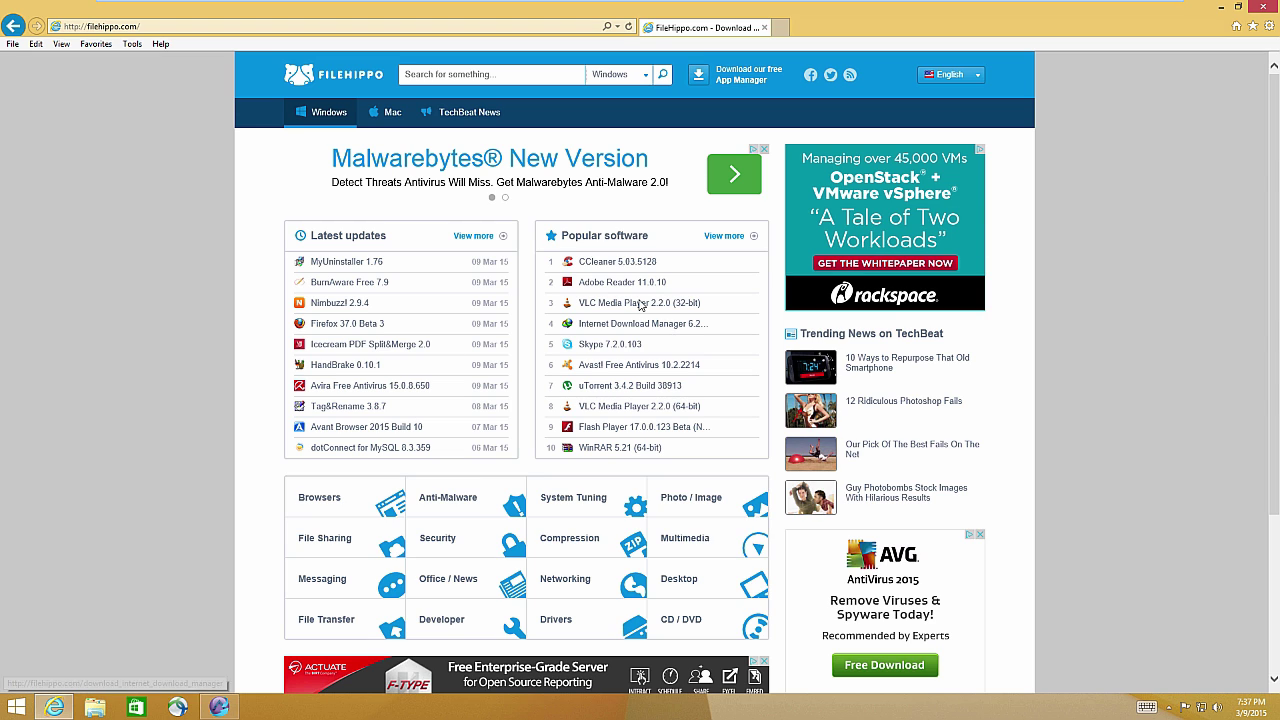
{"action": "left_click", "coordinate": [620, 263]}
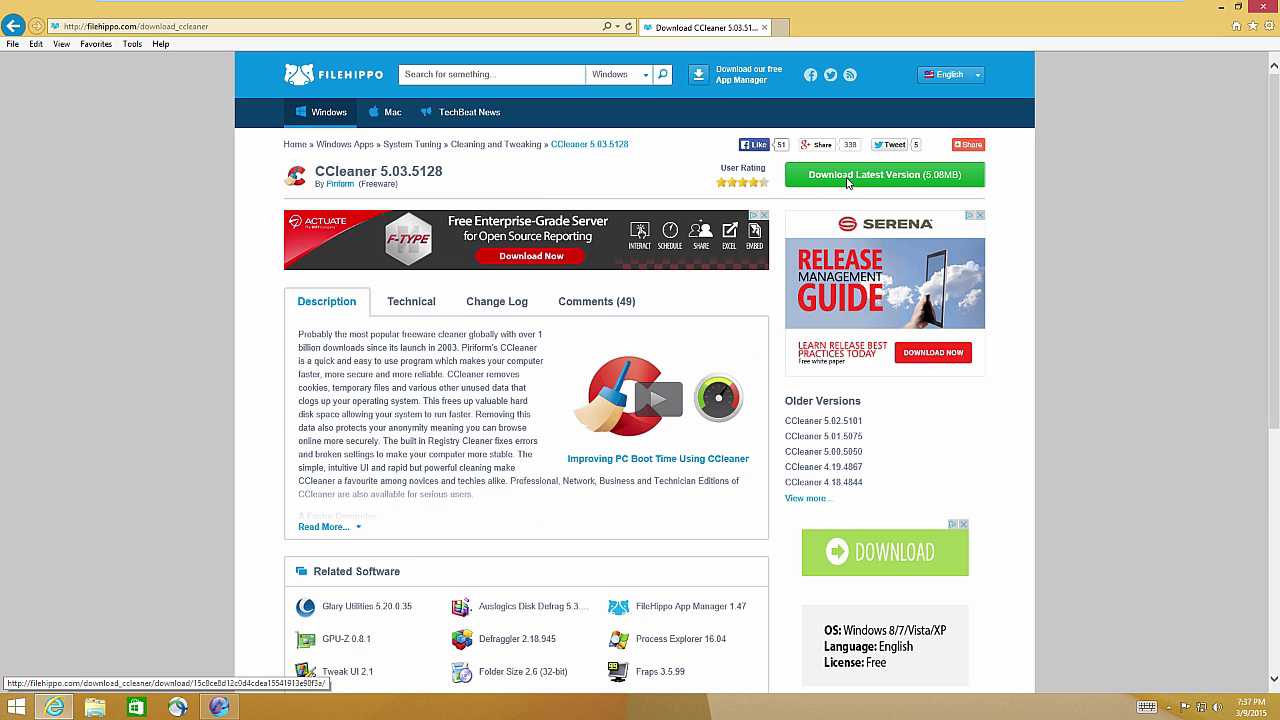
{"action": "left_click", "coordinate": [845, 178]}
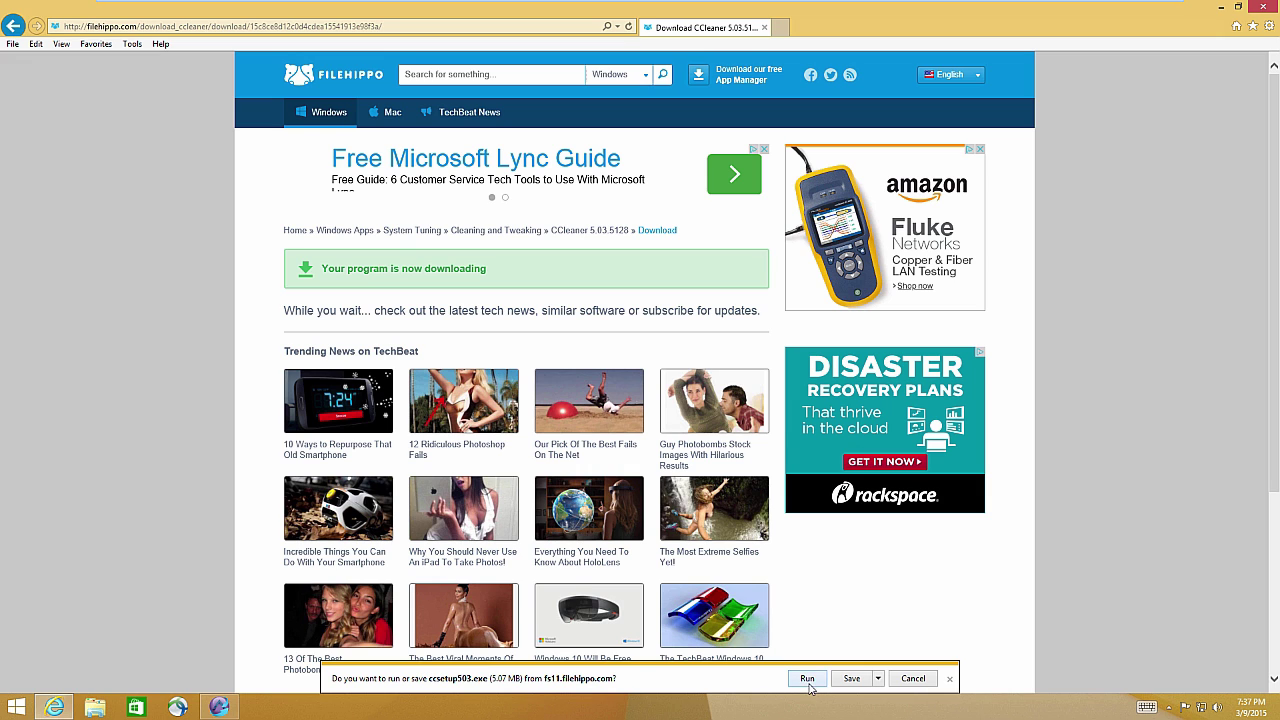
- Run ccsetup503.exe, approve UAC, and install CCleaner v5.03 without the Chrome offers or release notes
{"action": "left_click", "coordinate": [807, 679]}
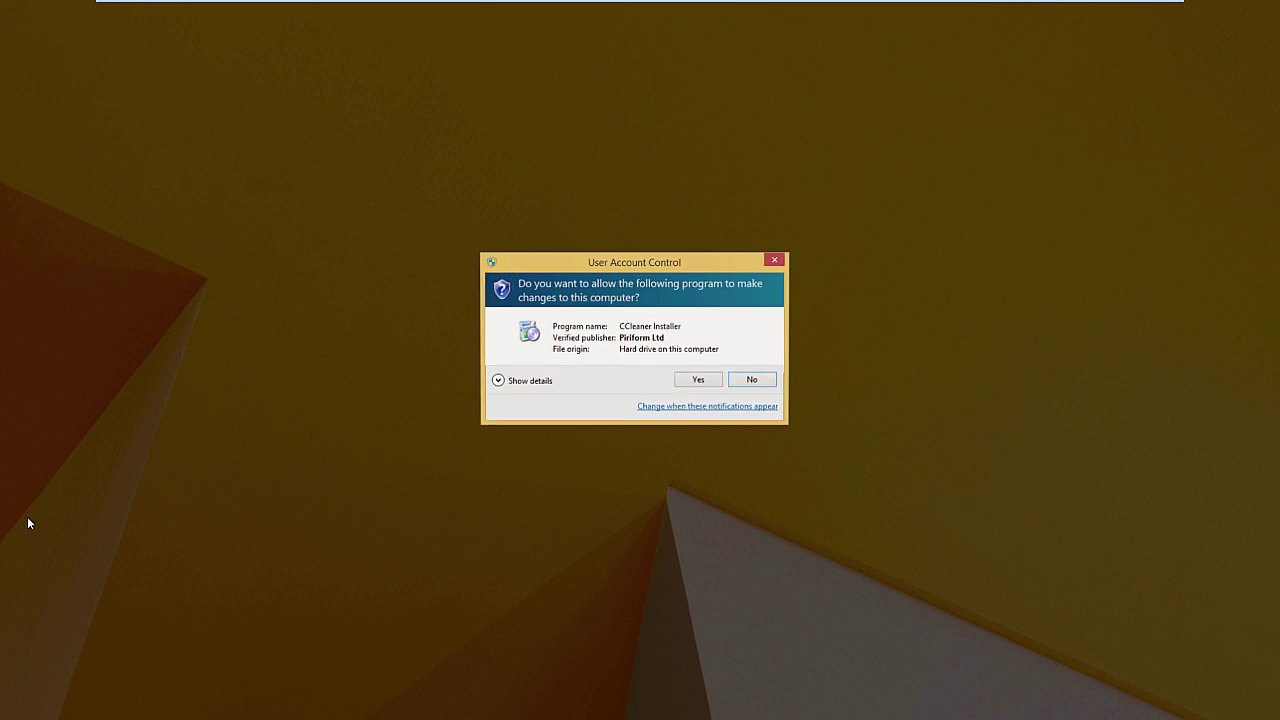
{"action": "left_click", "coordinate": [698, 379]}
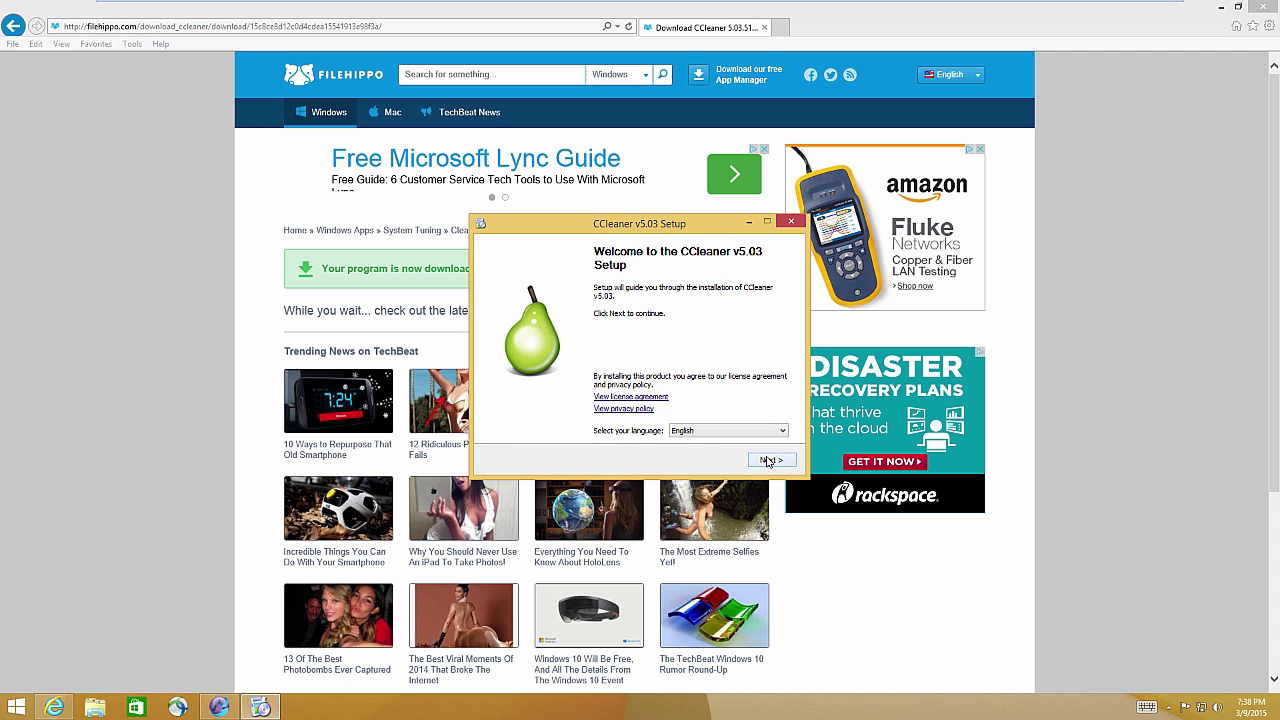
{"action": "left_click", "coordinate": [768, 460]}
{"action": "left_click", "coordinate": [768, 460]}
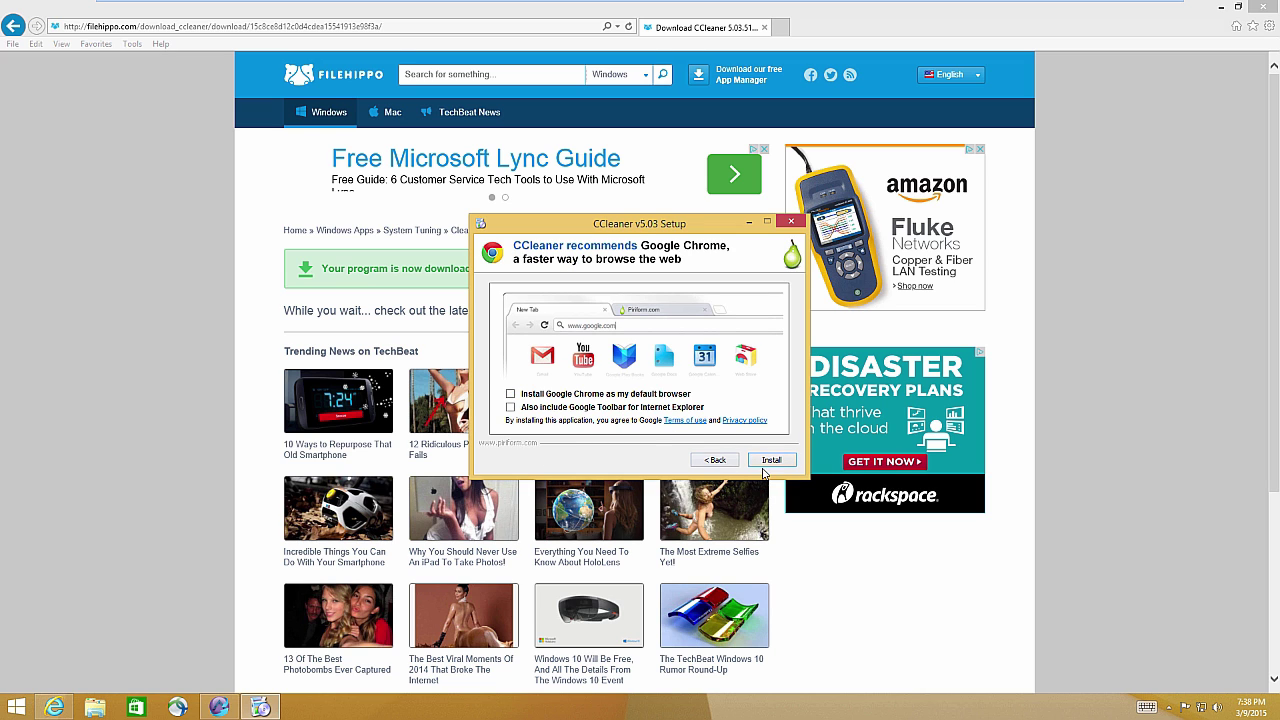
{"action": "left_click", "coordinate": [768, 462]}
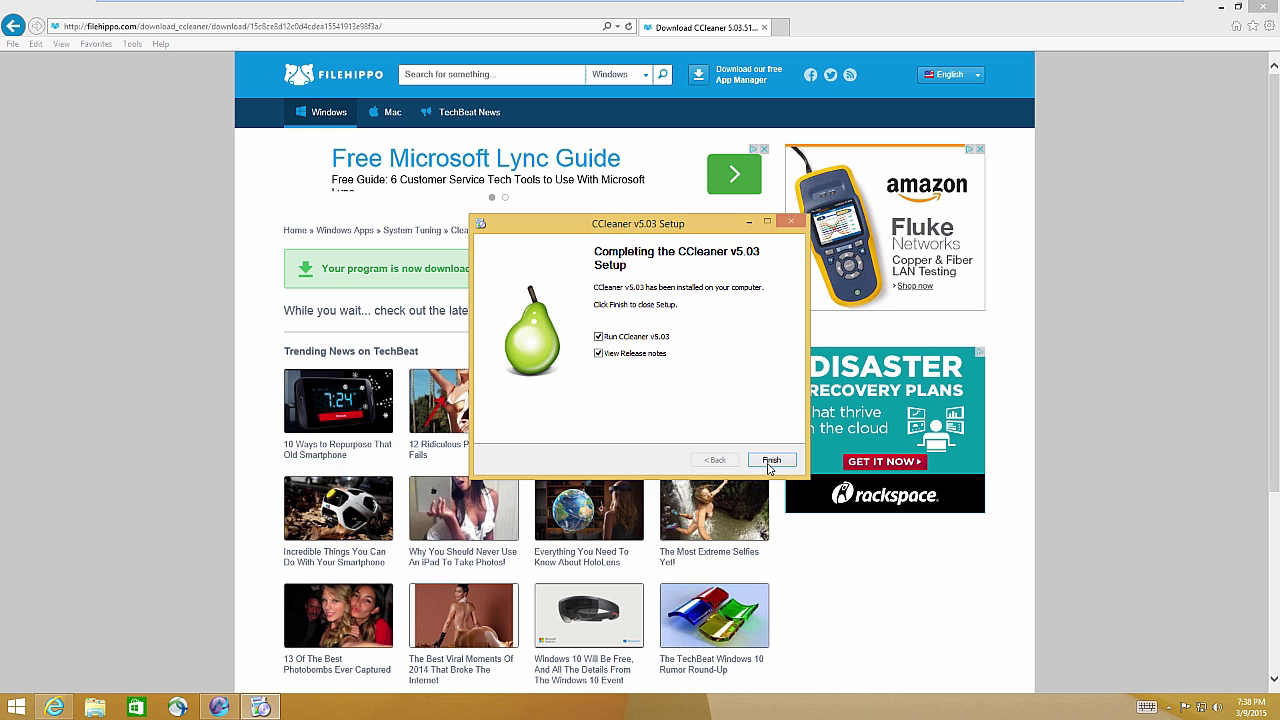
{"action": "left_click", "coordinate": [628, 352]}
{"action": "left_click", "coordinate": [775, 462]}
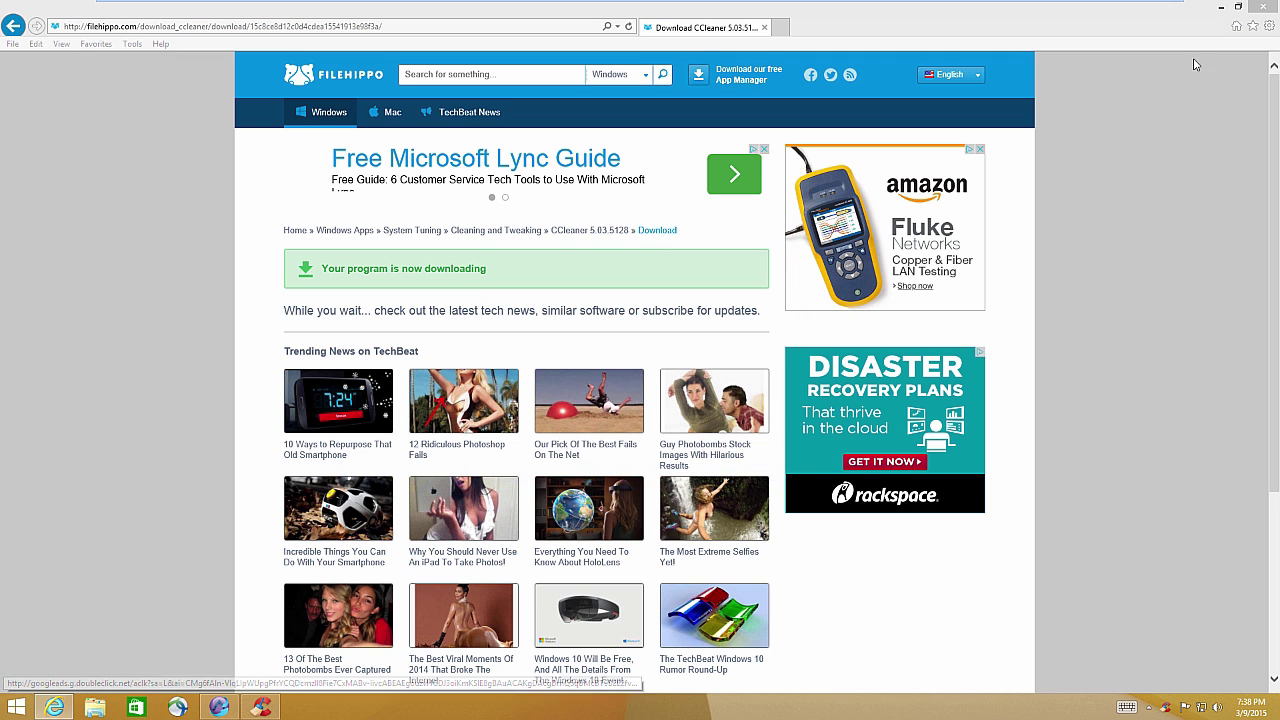
- Download KMPlayer from download.cnet.com's Most Popular Downloads and run the installer
{"action": "left_click", "coordinate": [572, 27]}
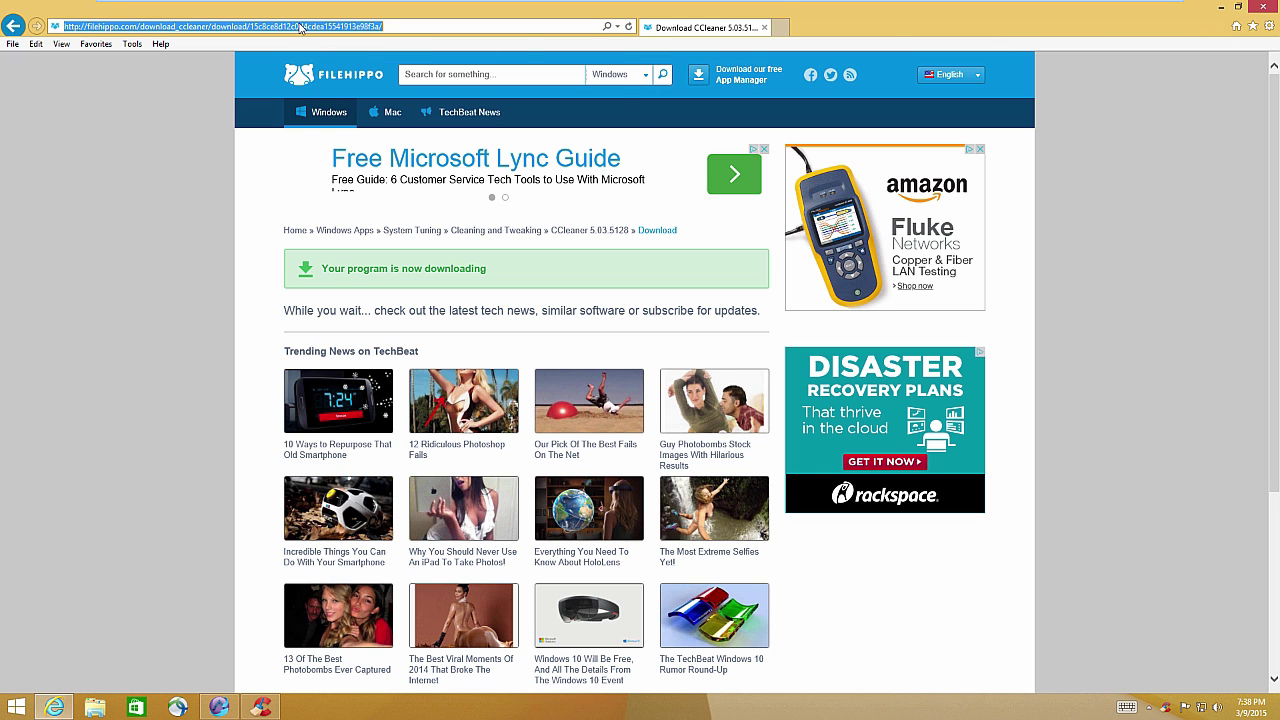
{"action": "type", "text": "download.cnet.com/windows/"}
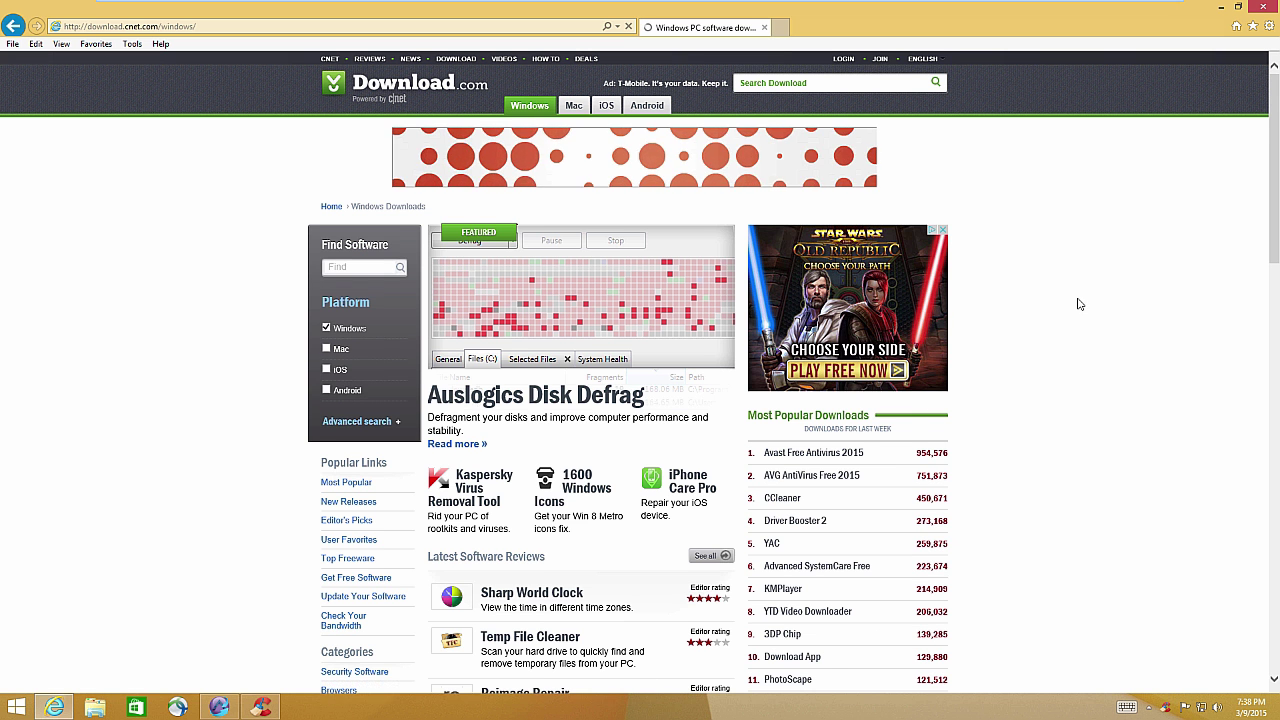
{"action": "scroll", "coordinate": [1078, 303], "scroll_direction": "down", "scroll_amount": 3}
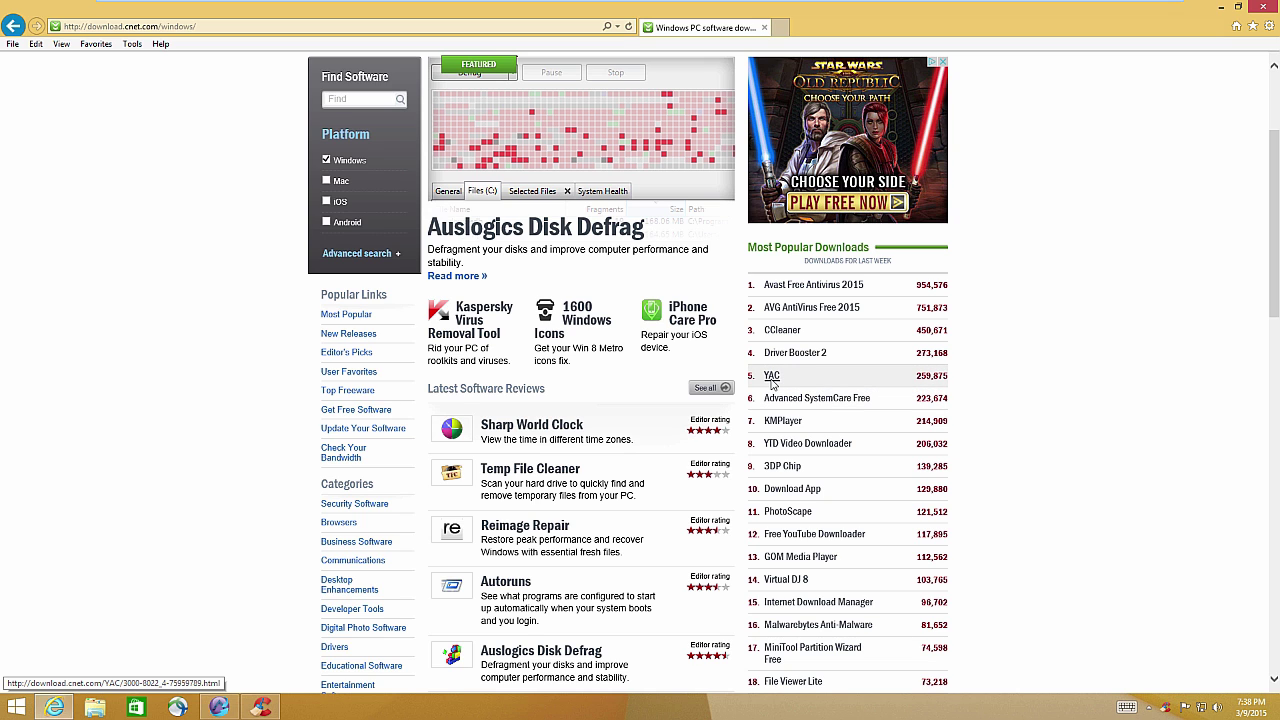
{"action": "left_click", "coordinate": [782, 422]}
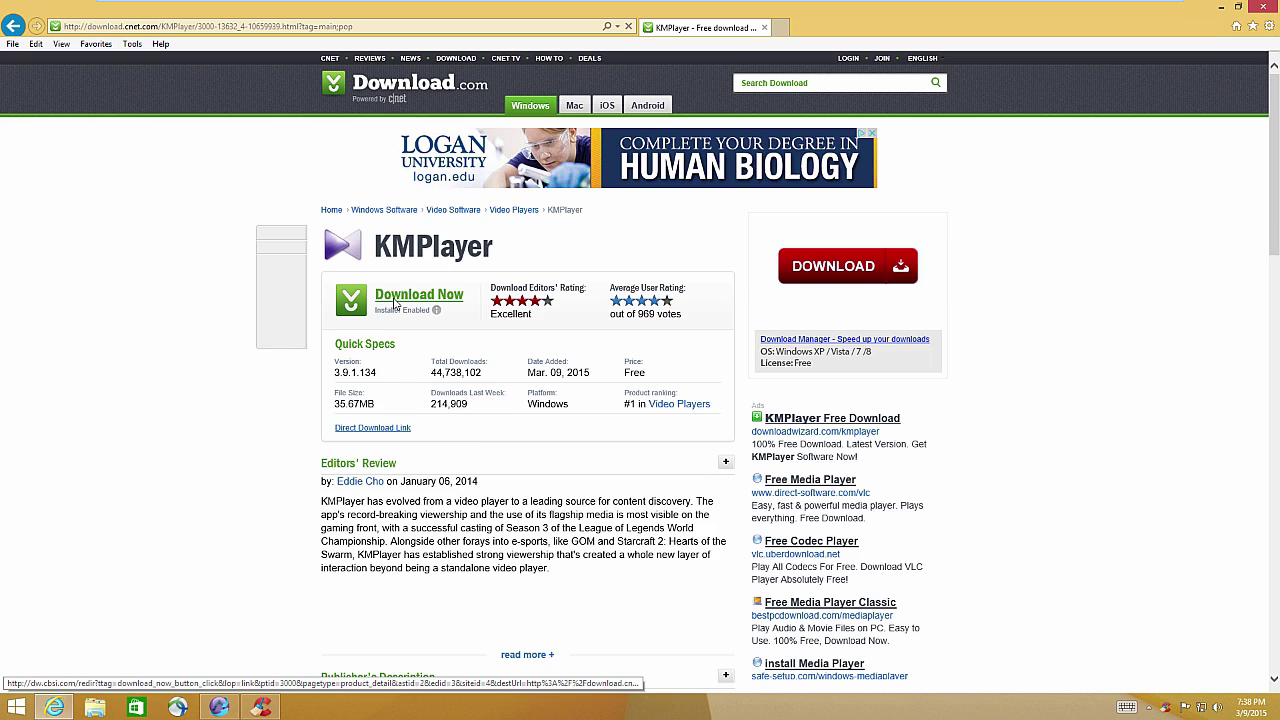
{"action": "left_click", "coordinate": [395, 304]}
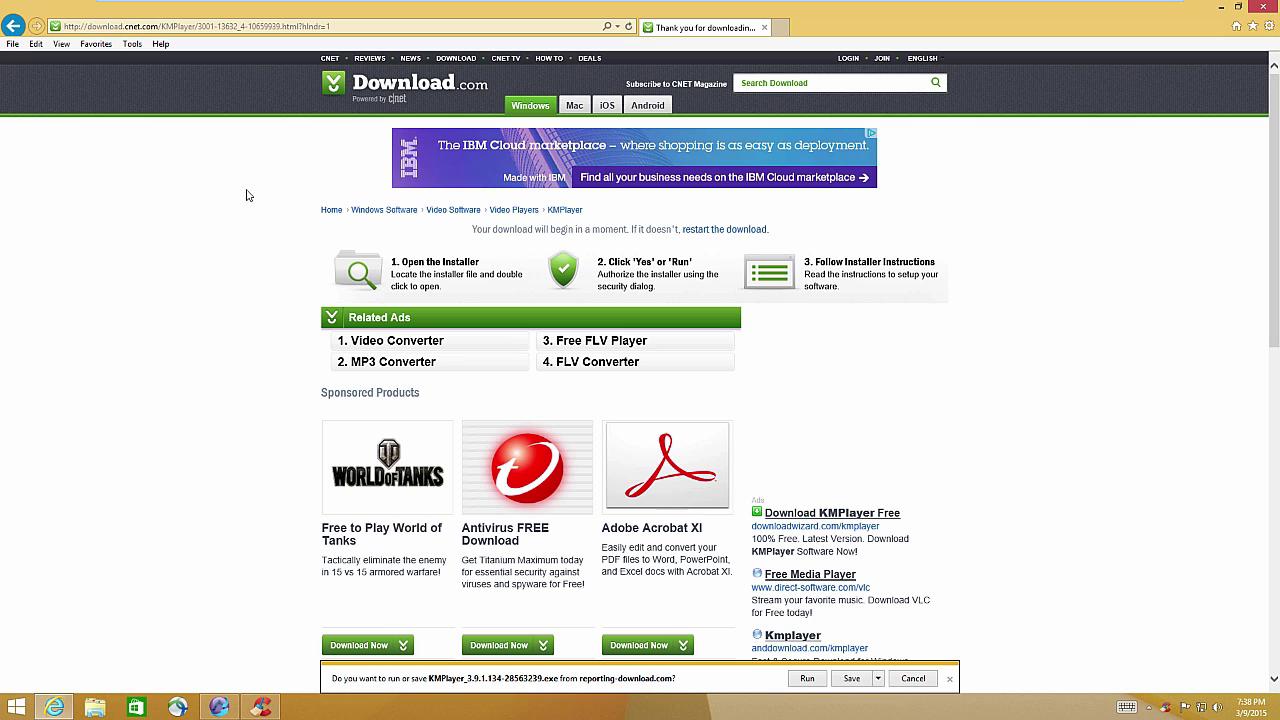
{"action": "left_click", "coordinate": [807, 678]}
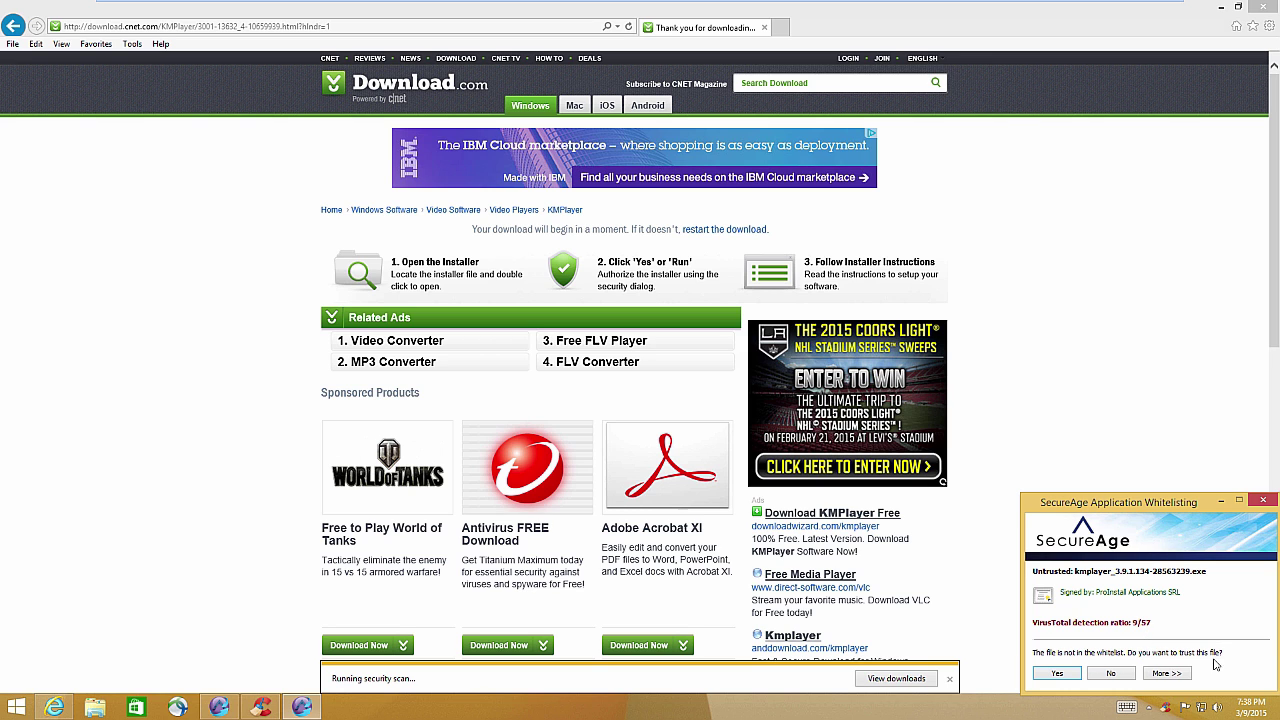
- Refuse to trust the KMPlayer installer, dismiss both error dialogs, minimize the browser and close CCleaner
{"action": "left_click", "coordinate": [1124, 675]}
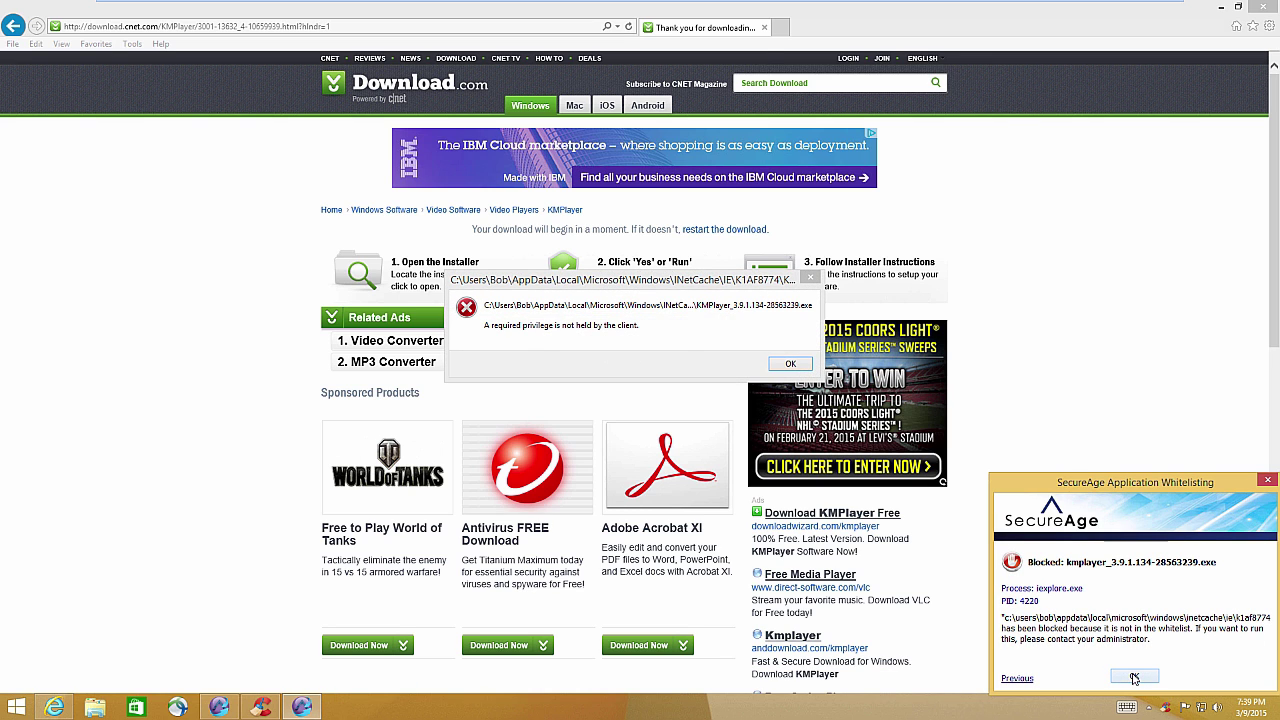
{"action": "left_click", "coordinate": [1134, 681]}
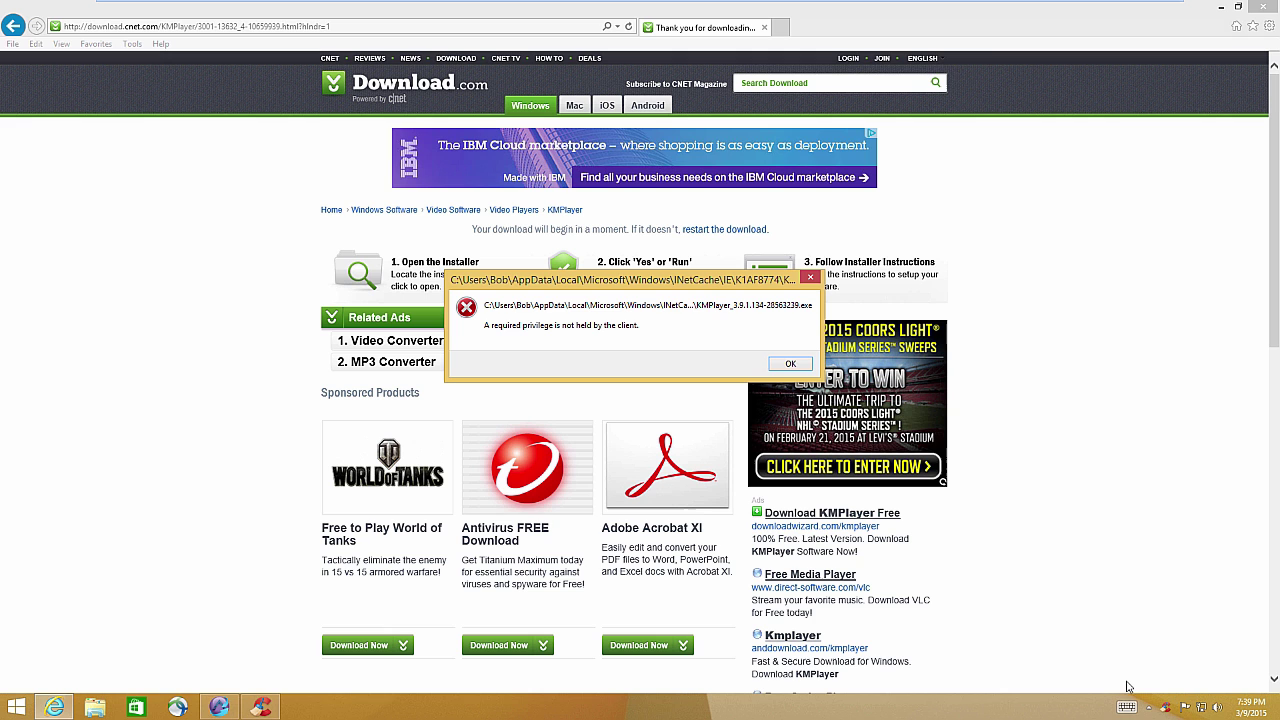
{"action": "left_click", "coordinate": [789, 364]}
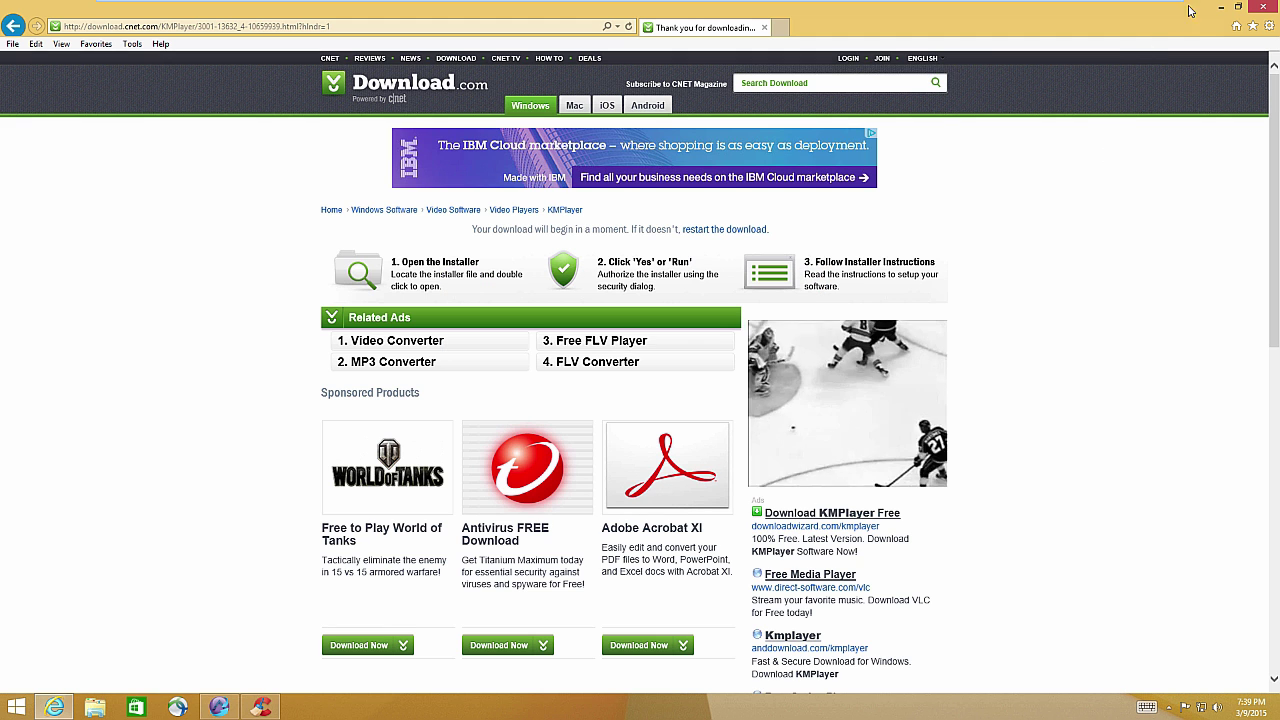
{"action": "left_click", "coordinate": [1221, 7]}
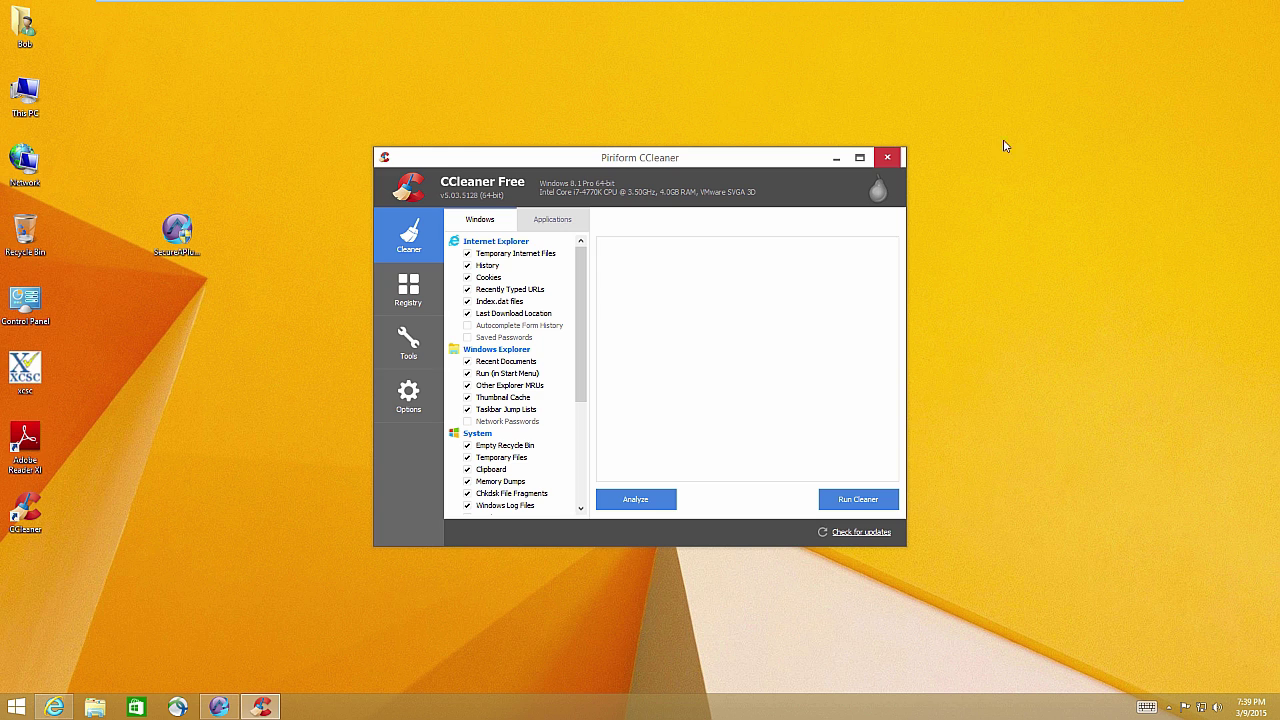
{"action": "left_click", "coordinate": [887, 157]}
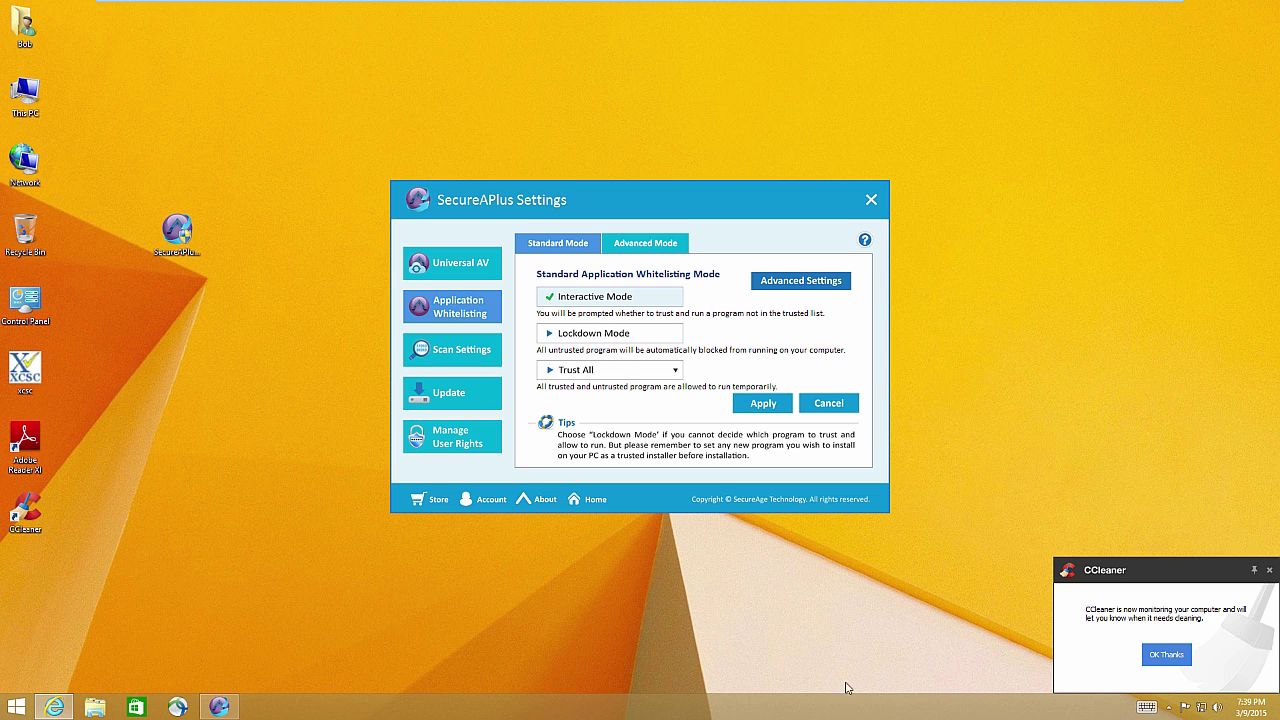
- Compare the Advanced and Standard whitelisting modes, then view Universal AV's Daily Upload Limit (100 MB)
{"action": "left_click", "coordinate": [620, 246]}
{"action": "left_click", "coordinate": [560, 243]}
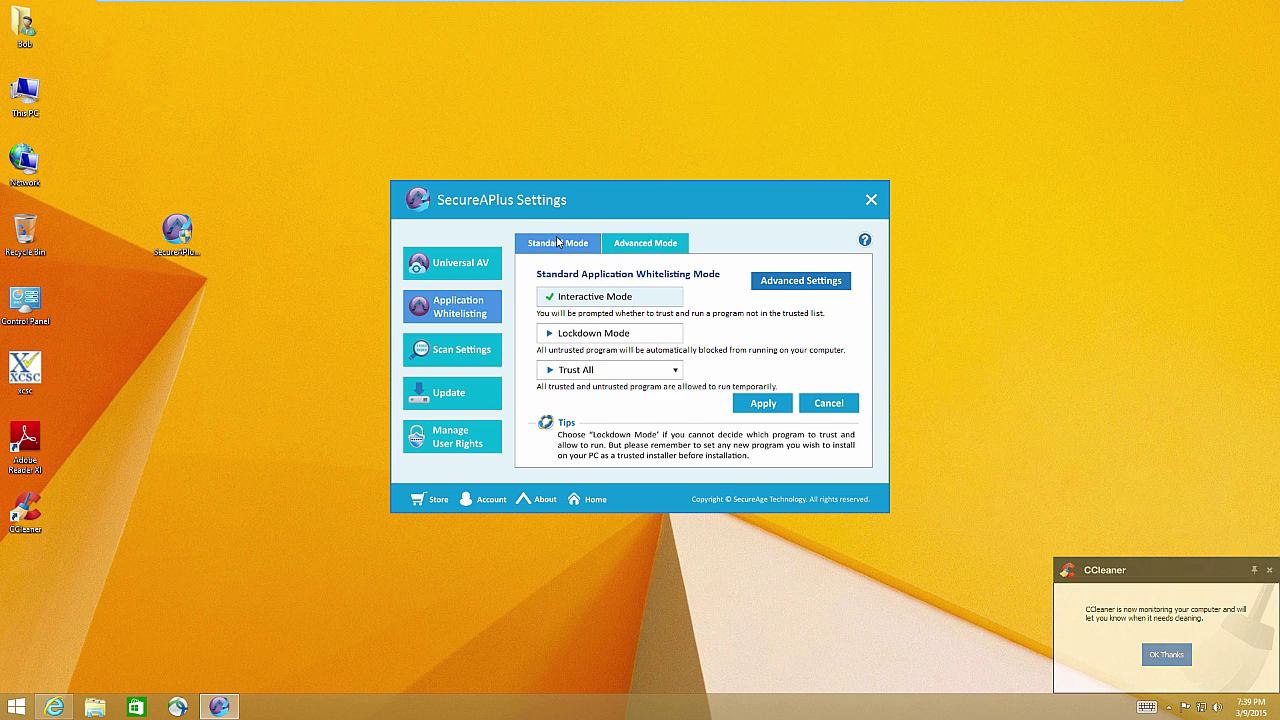
{"action": "left_click", "coordinate": [478, 260]}
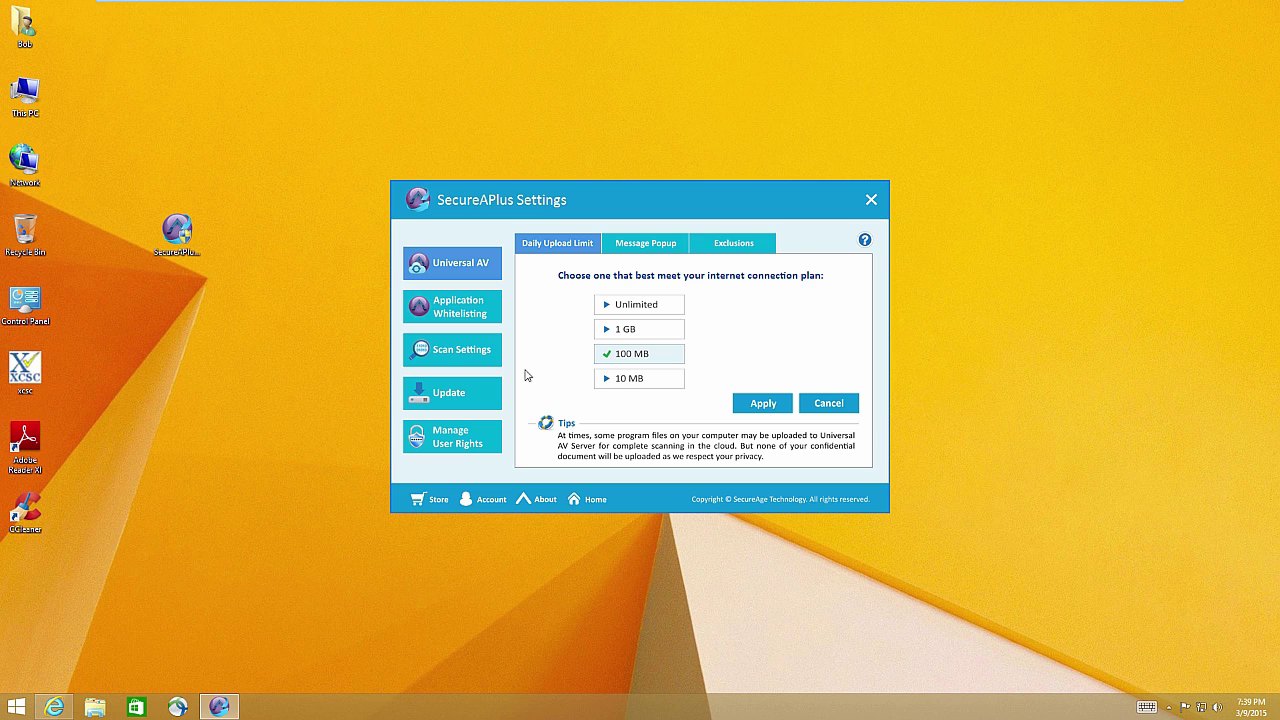
{"action": "right_click", "coordinate": [488, 701]}
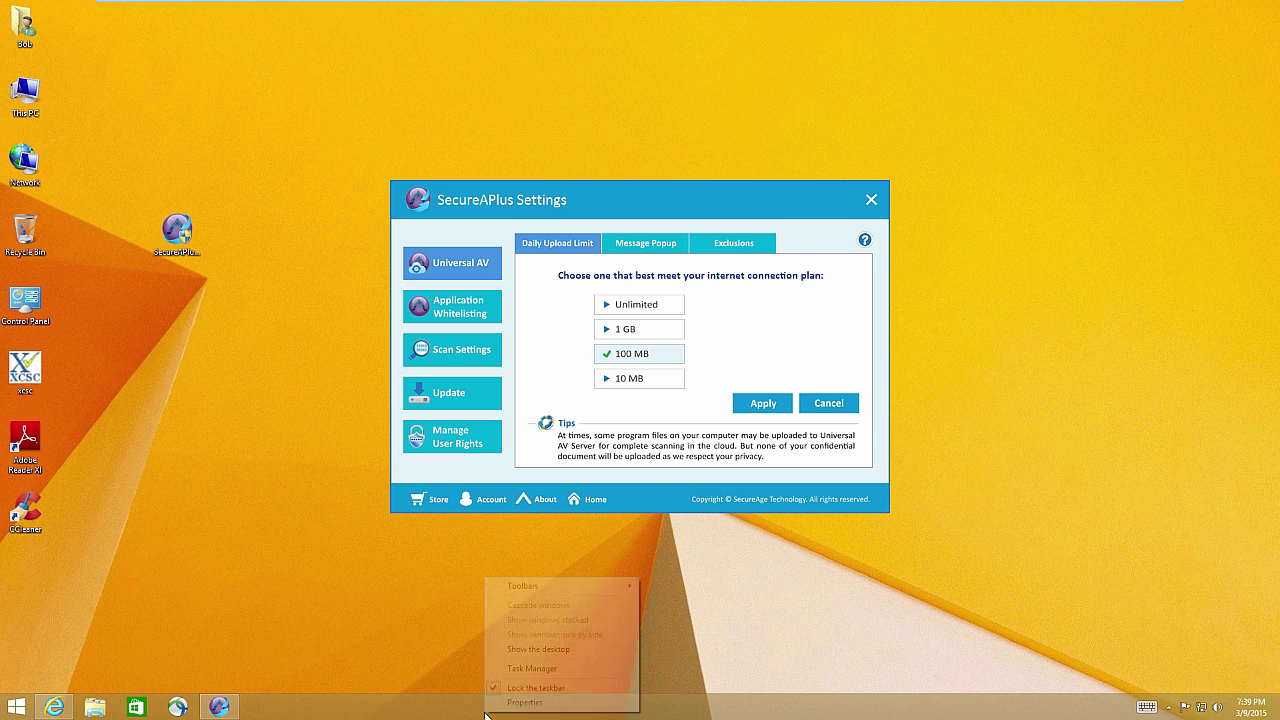
{"action": "left_click", "coordinate": [533, 668]}
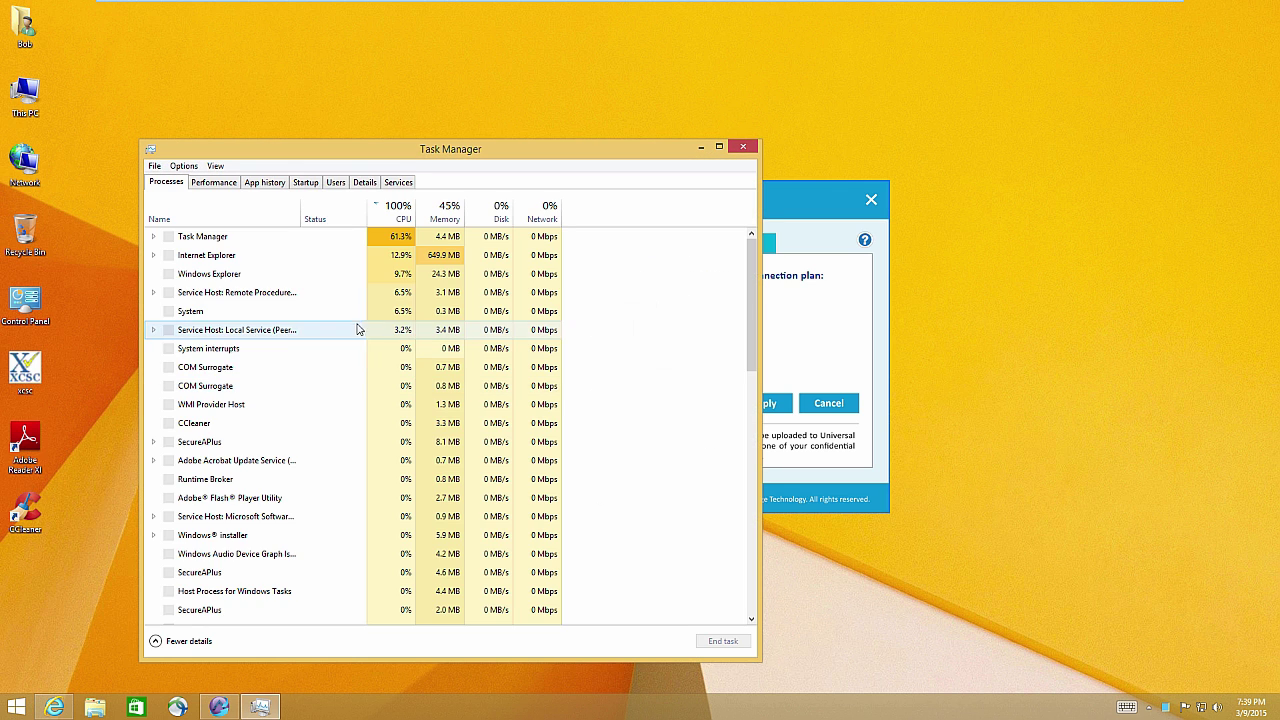
{"action": "left_click", "coordinate": [366, 183]}
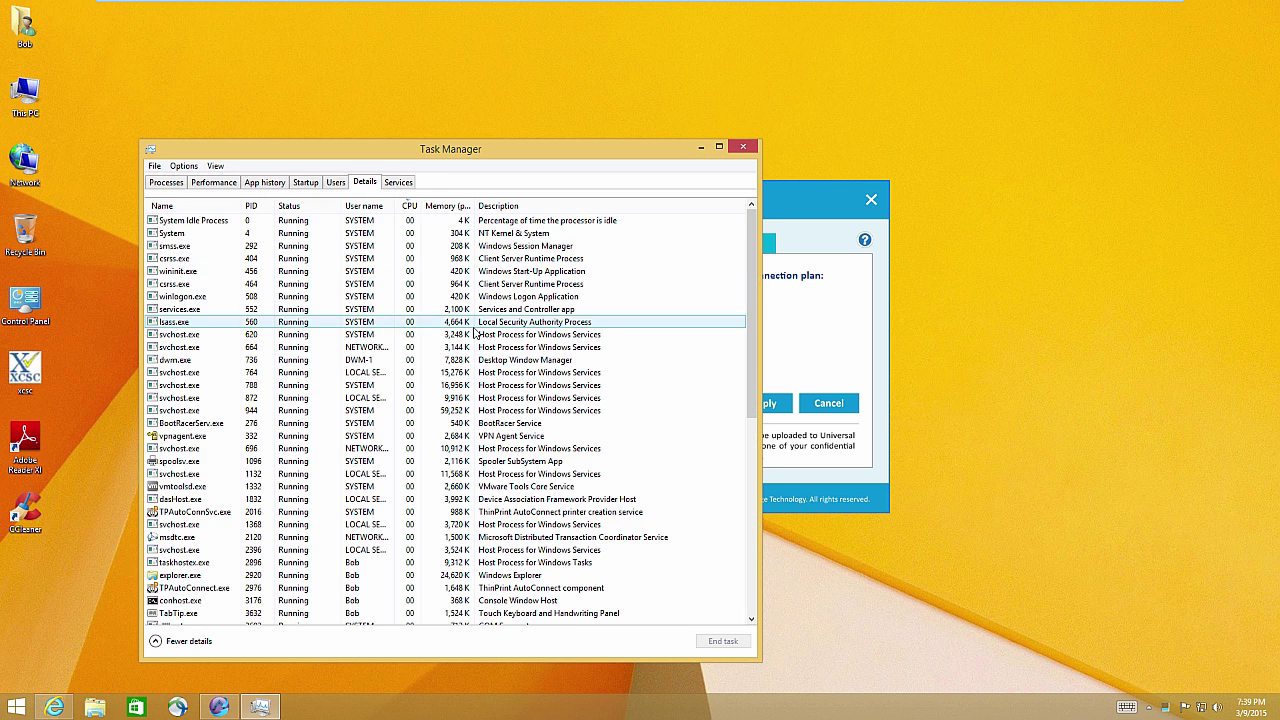
{"action": "left_click", "coordinate": [498, 206]}
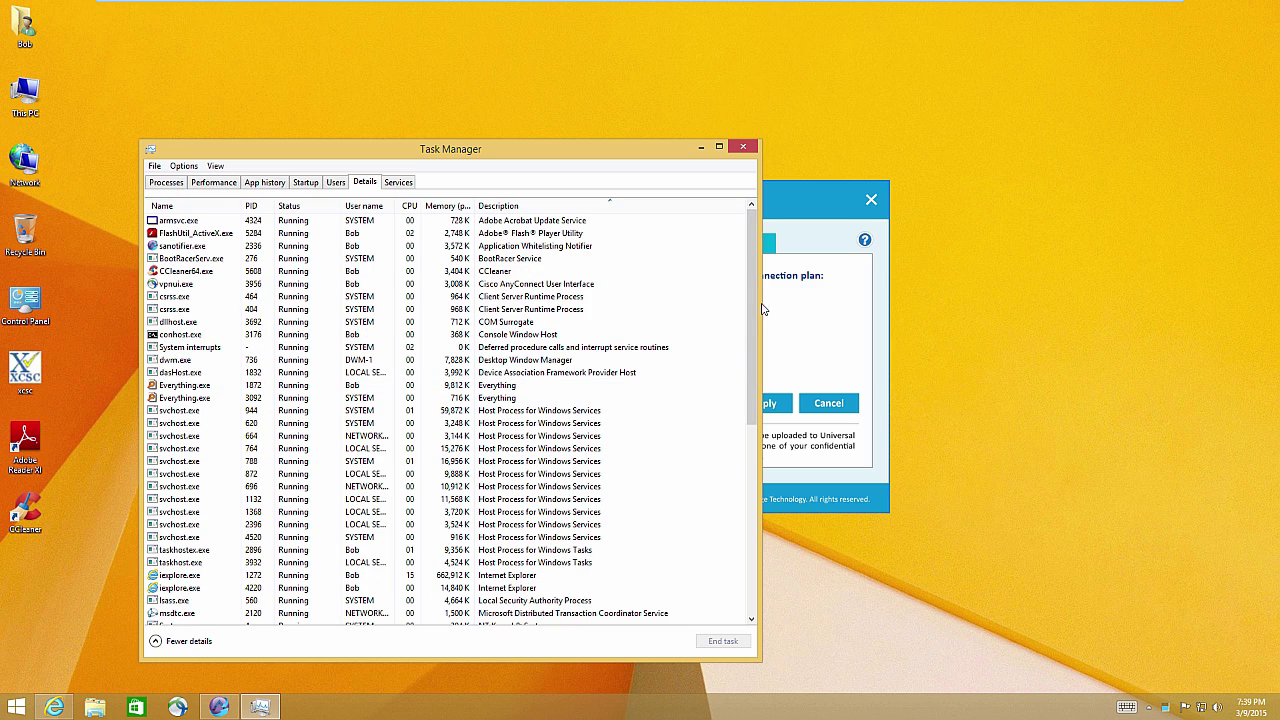
{"action": "left_click_drag", "start_coordinate": [752, 310], "coordinate": [752, 422]}
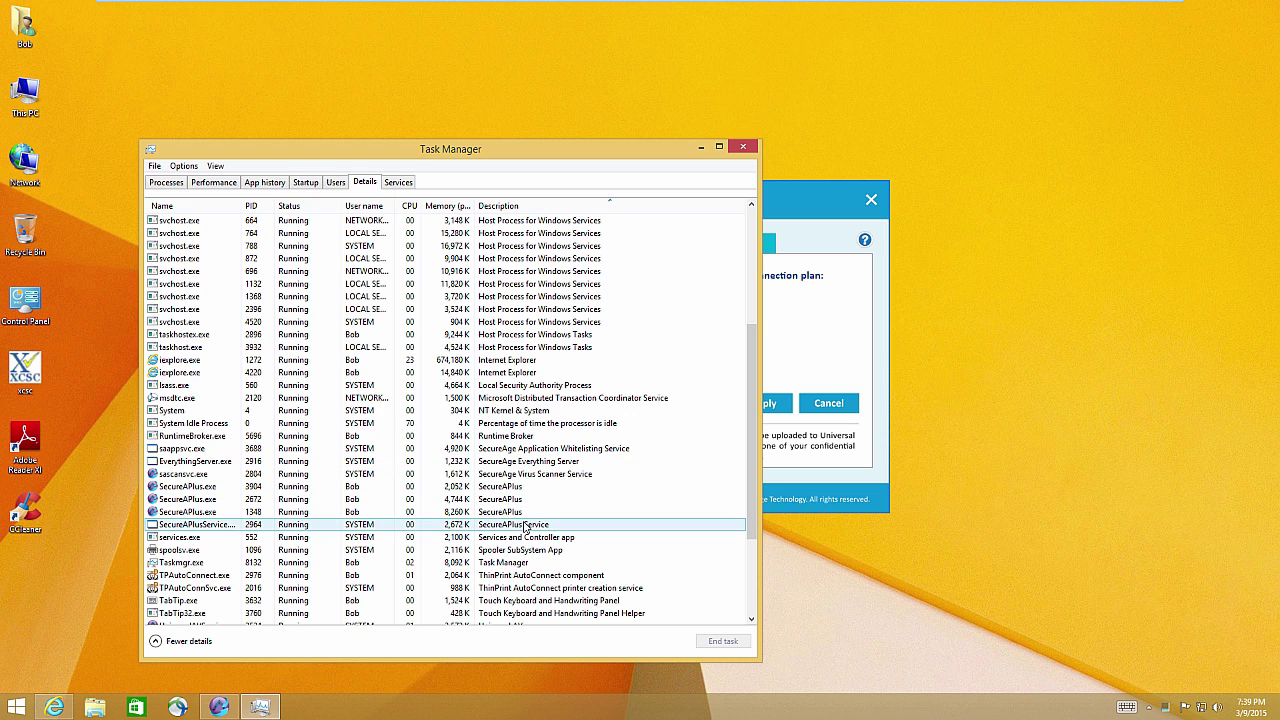
{"action": "left_click", "coordinate": [521, 449]}
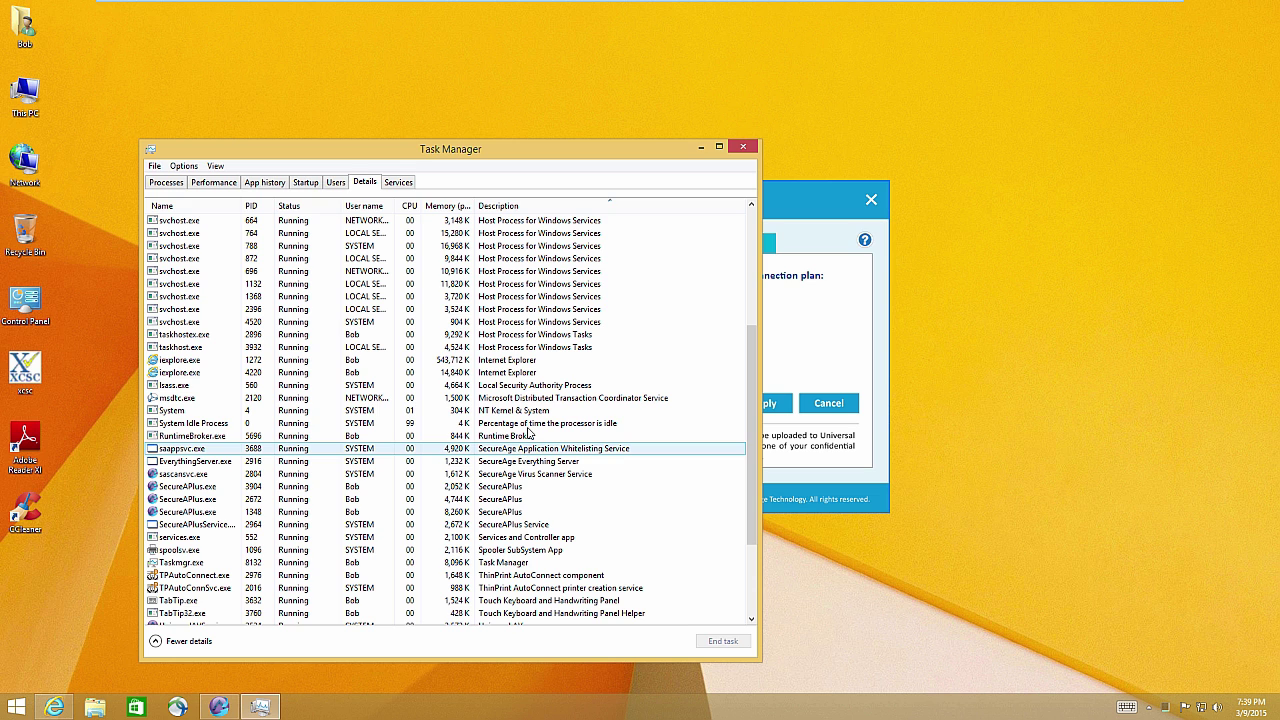
{"action": "left_click", "coordinate": [743, 147]}
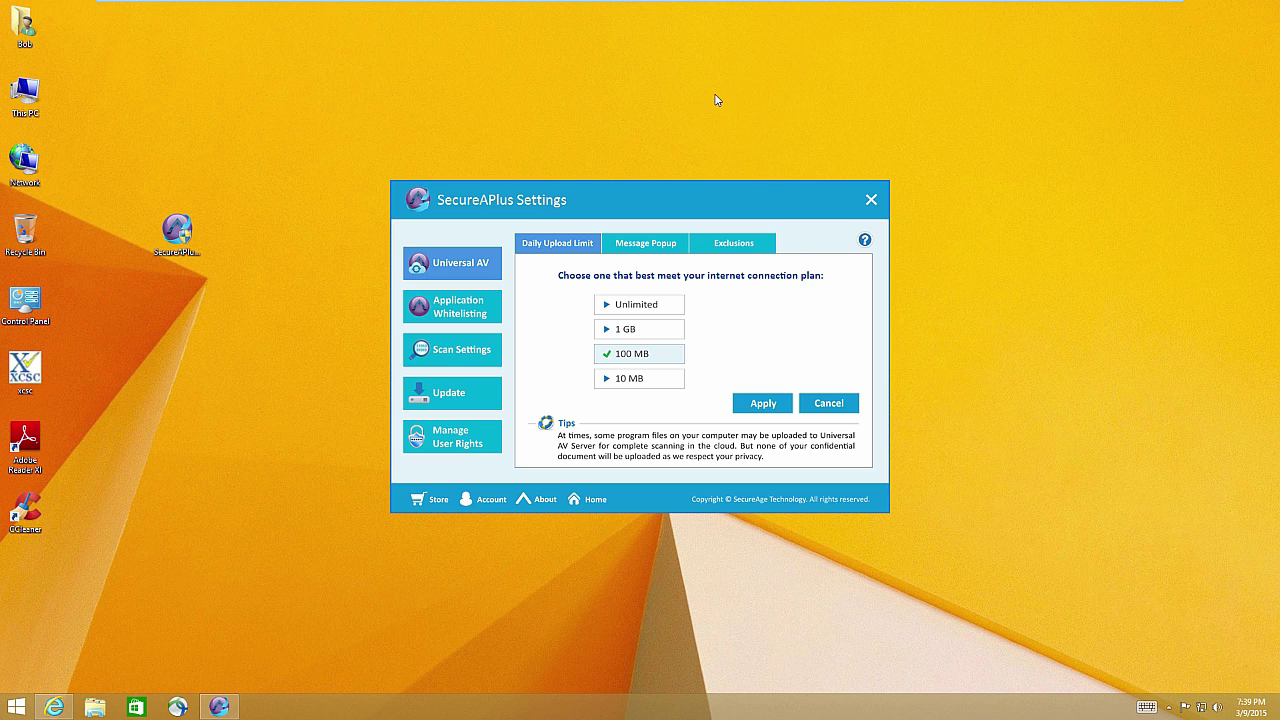
{"action": "mouse_move", "coordinate": [614, 3]}
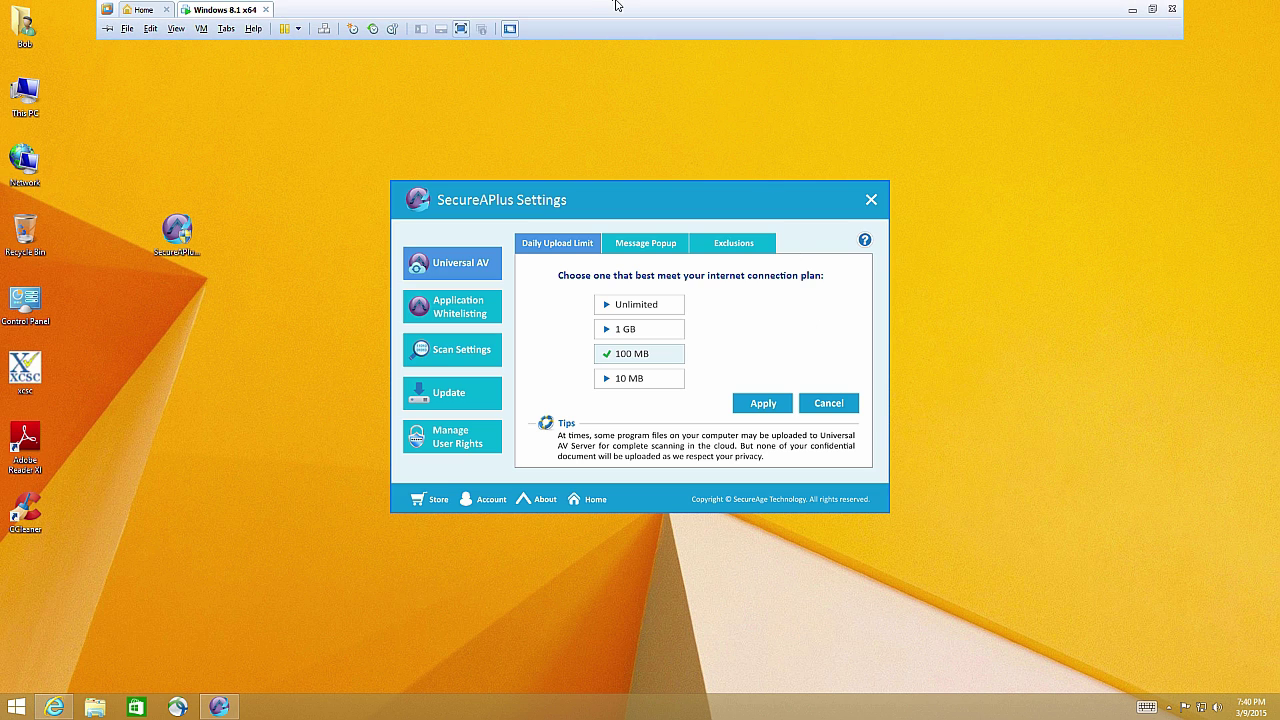